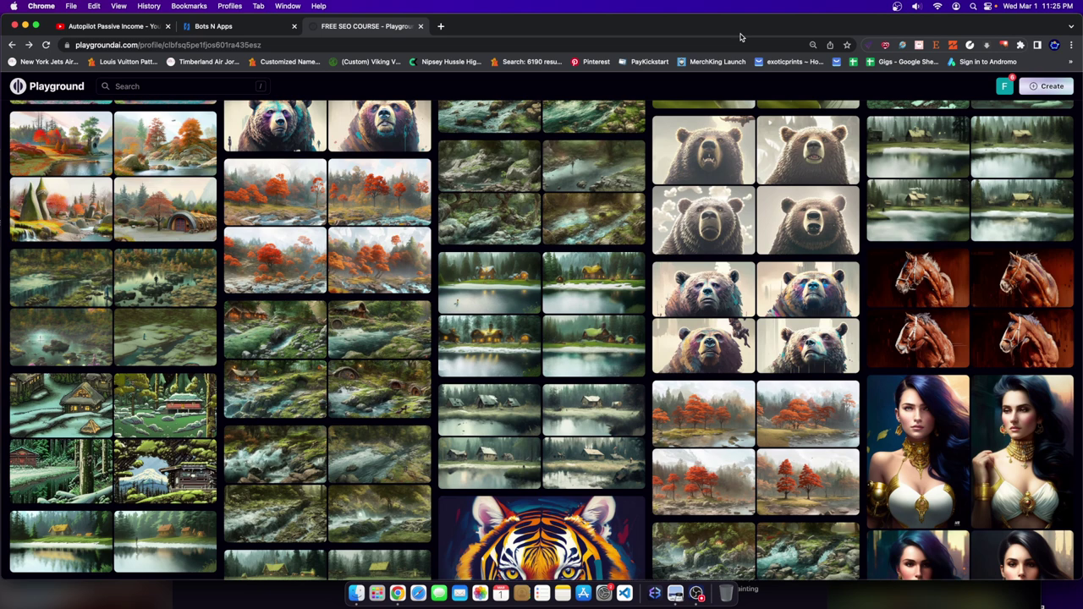
Open the 'How To Make 1,000 Images' YouTube video, reload it, and scroll to its five comments
{"action": "left_click", "coordinate": [114, 27]}
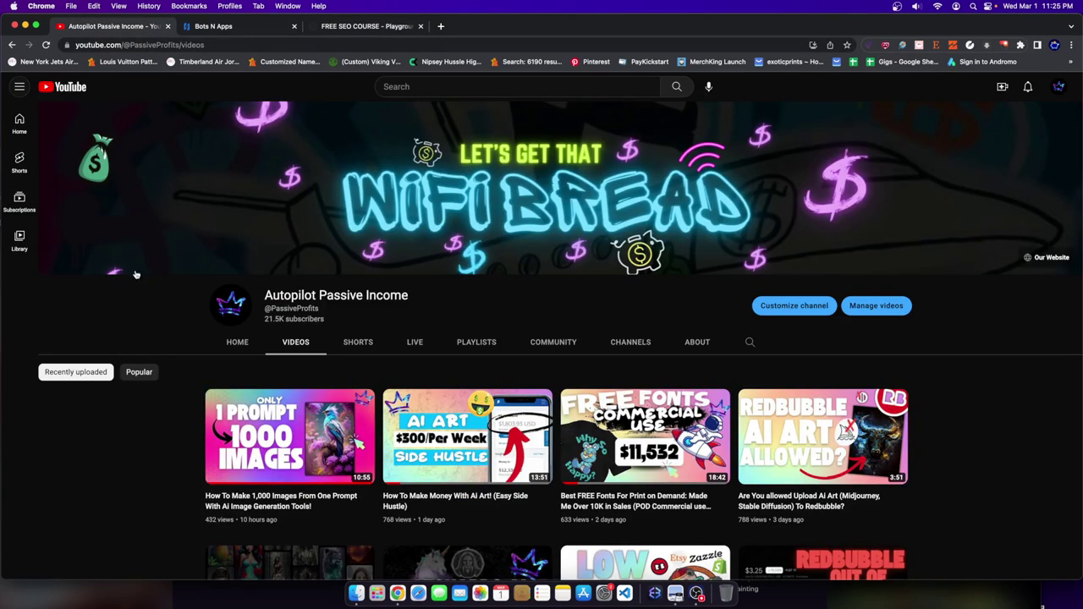
{"action": "scroll", "coordinate": [164, 364], "scroll_direction": "down", "scroll_amount": 2}
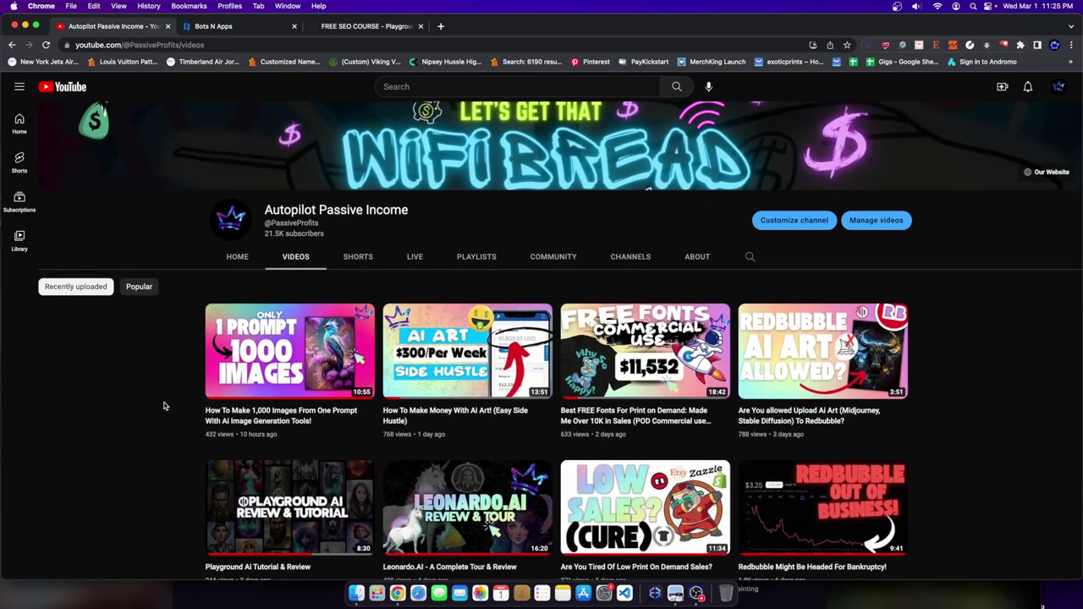
{"action": "mouse_move", "coordinate": [255, 424]}
{"action": "left_click", "coordinate": [392, 26]}
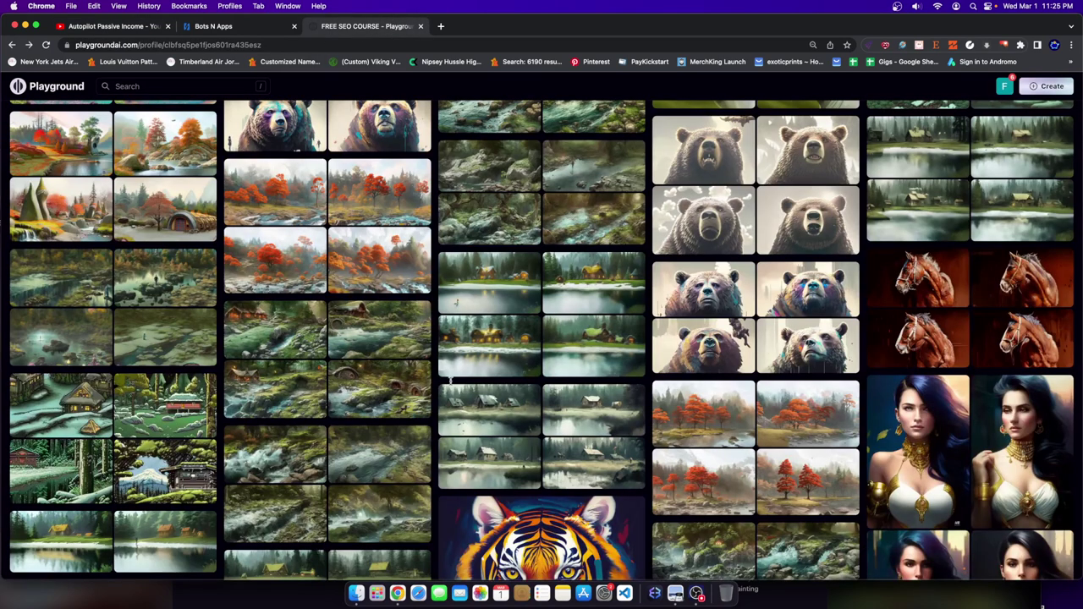
{"action": "left_click", "coordinate": [136, 27]}
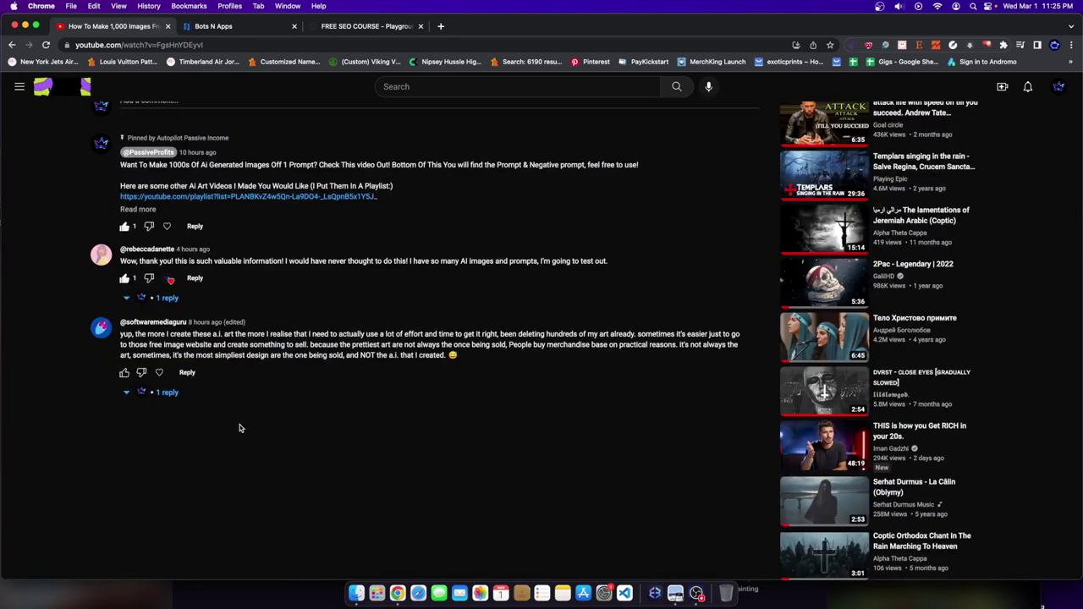
{"action": "key", "text": "super+r"}
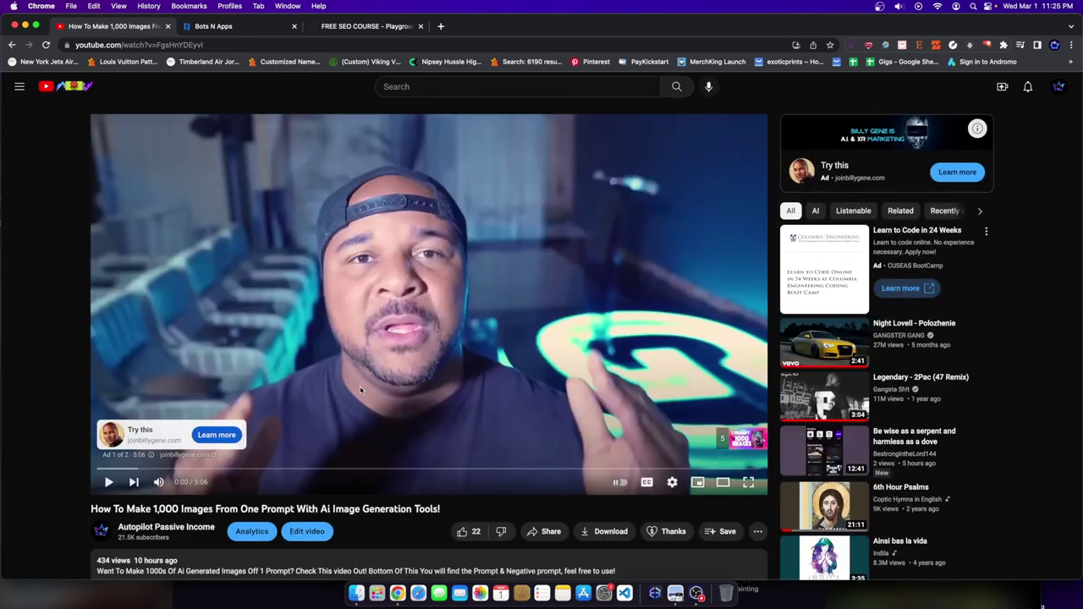
{"action": "scroll", "coordinate": [368, 306], "scroll_direction": "down", "scroll_amount": 10}
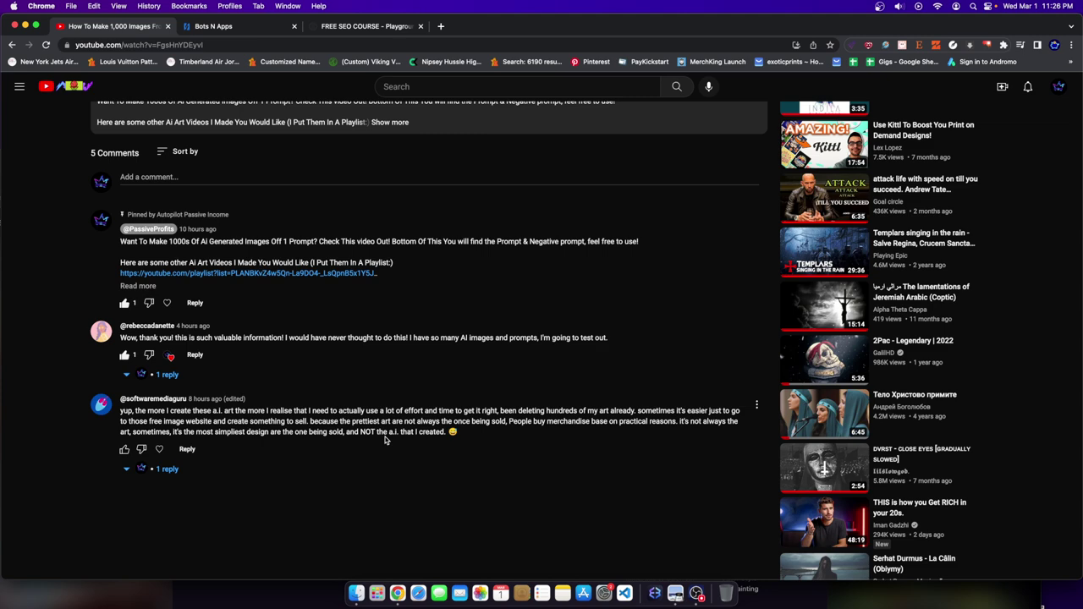
Return to the Playground AI gallery of bear, cabin, autumn-tree, horse and tiger images
{"action": "left_click", "coordinate": [343, 27]}
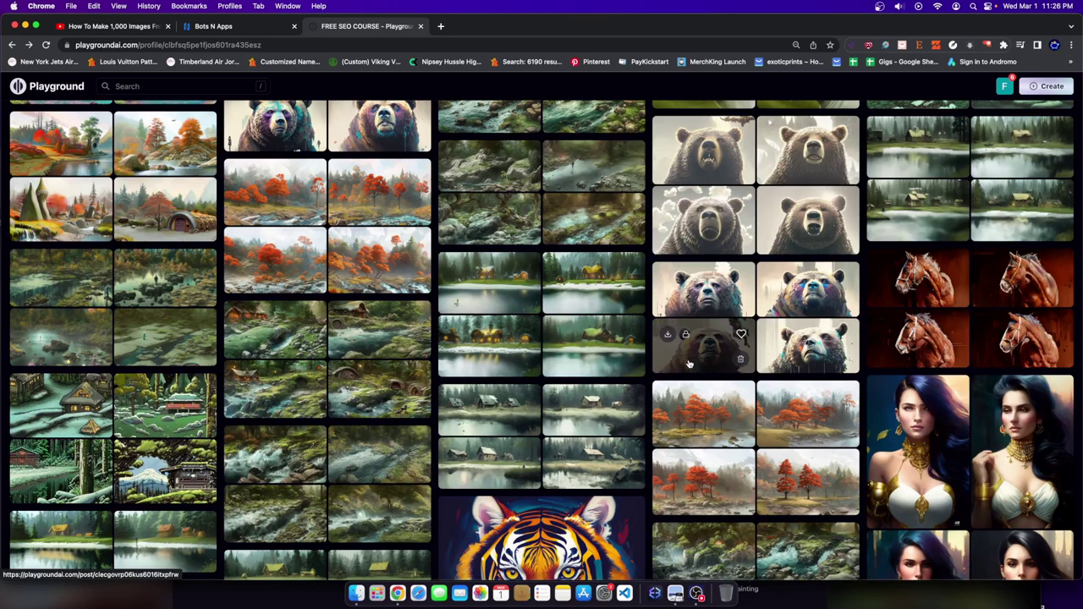
{"action": "mouse_move", "coordinate": [736, 367]}
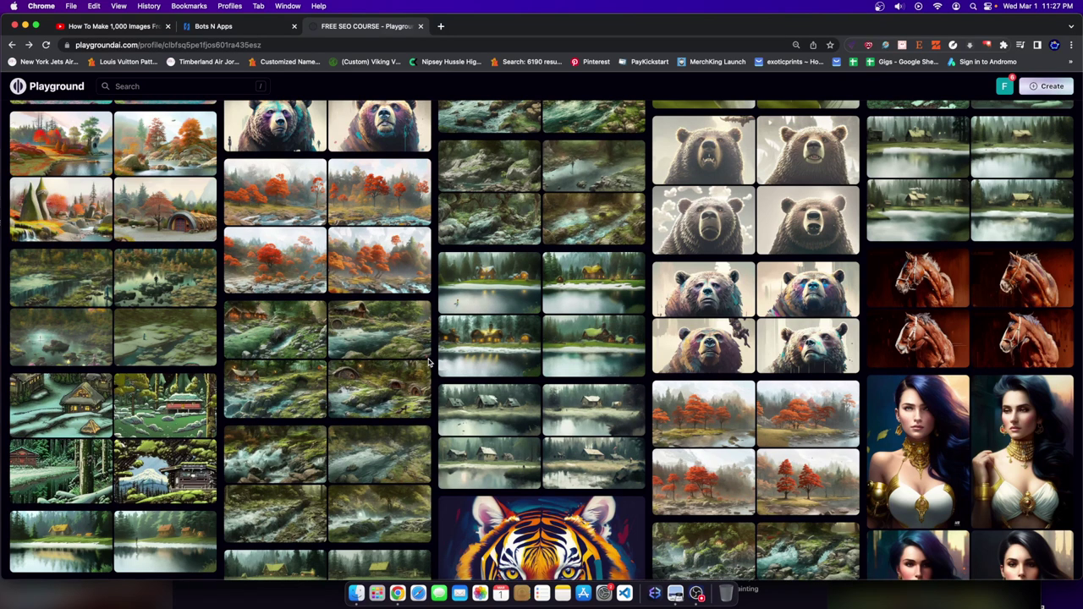
Switch back to the 1,000-images YouTube video and scroll down to its five comments
{"action": "left_click", "coordinate": [148, 28]}
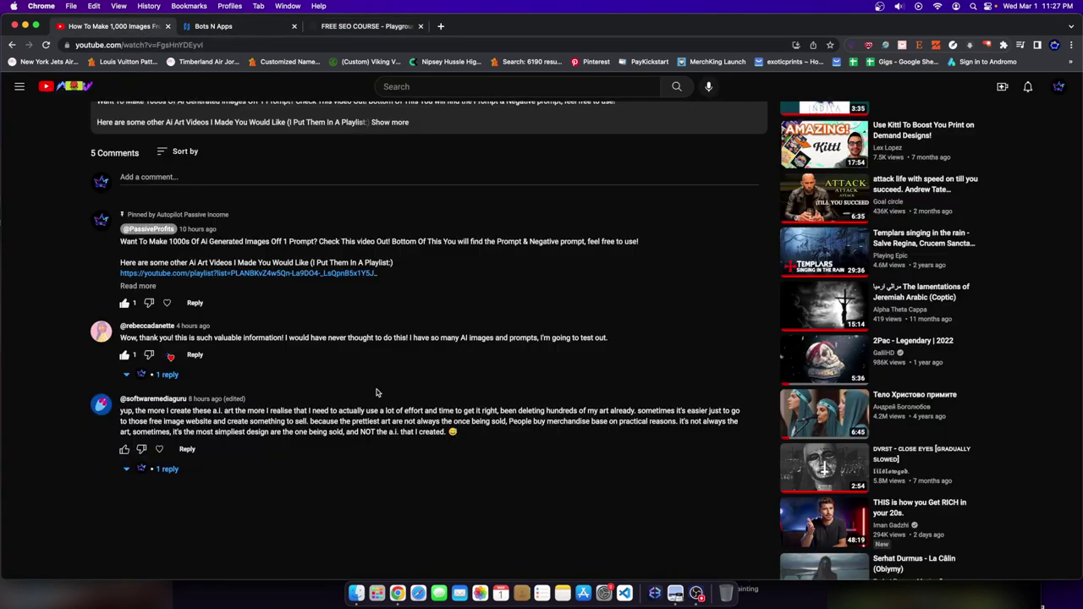
{"action": "scroll", "coordinate": [333, 387], "scroll_direction": "up", "scroll_amount": 1}
{"action": "scroll", "coordinate": [332, 387], "scroll_direction": "up", "scroll_amount": 10}
{"action": "scroll", "coordinate": [220, 471], "scroll_direction": "down", "scroll_amount": 7}
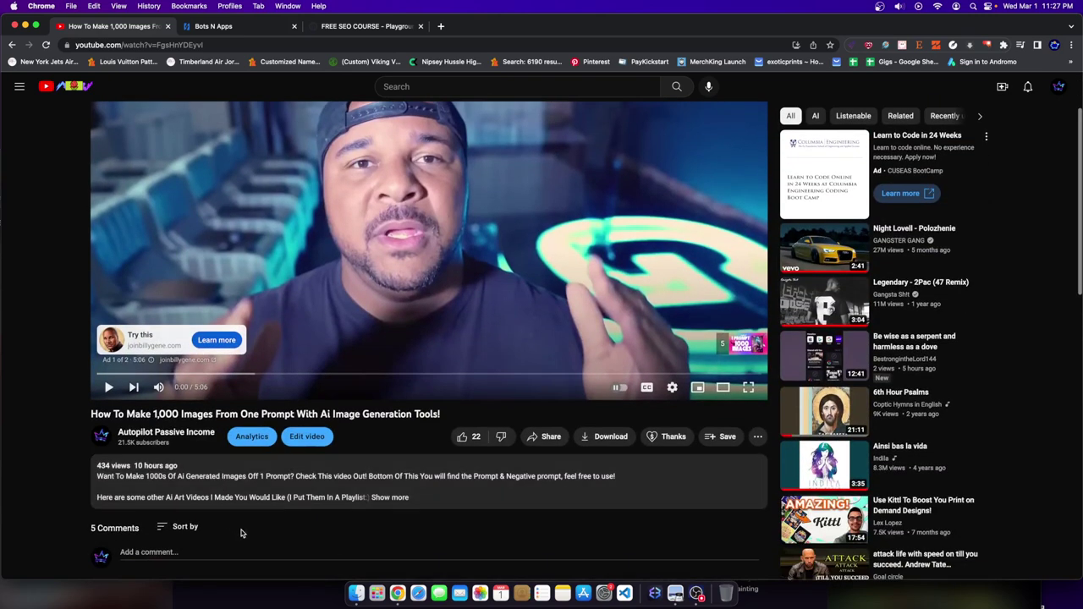
{"action": "scroll", "coordinate": [144, 474], "scroll_direction": "down", "scroll_amount": 3}
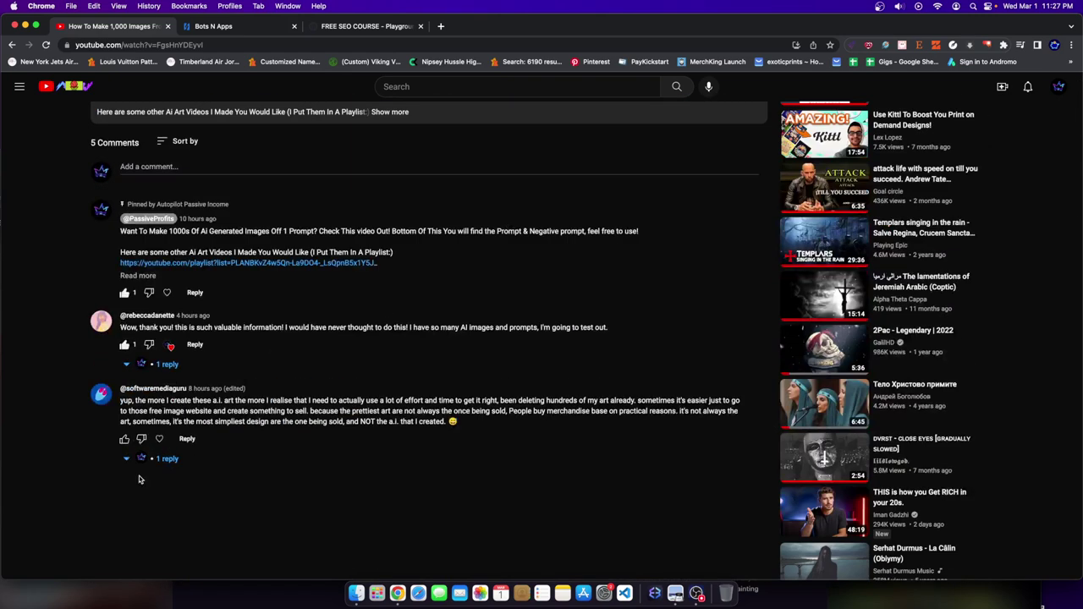
{"action": "left_click", "coordinate": [986, 45]}
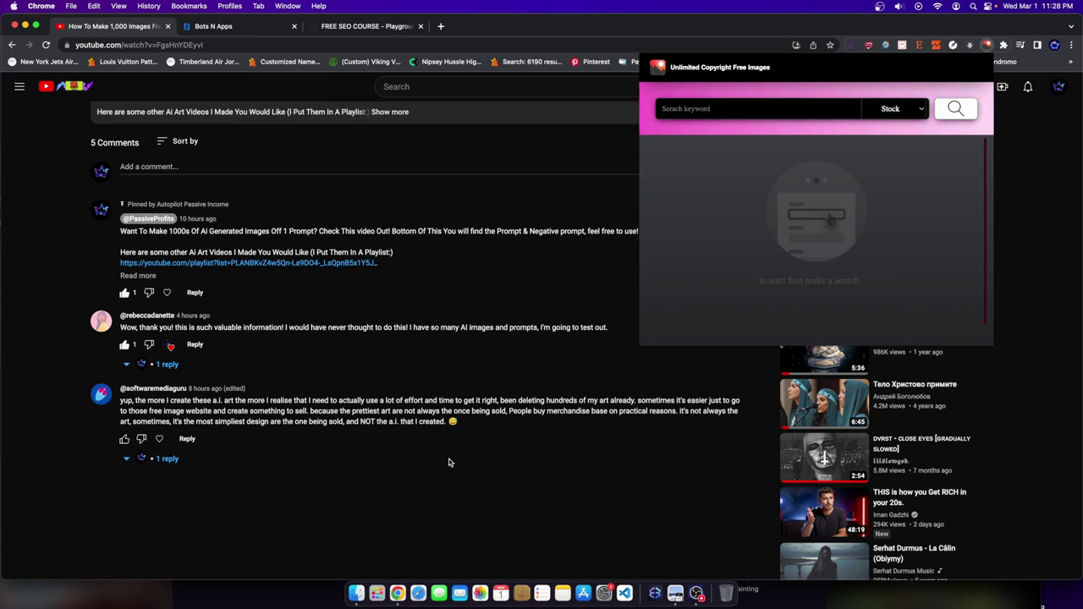
{"action": "left_click", "coordinate": [339, 26]}
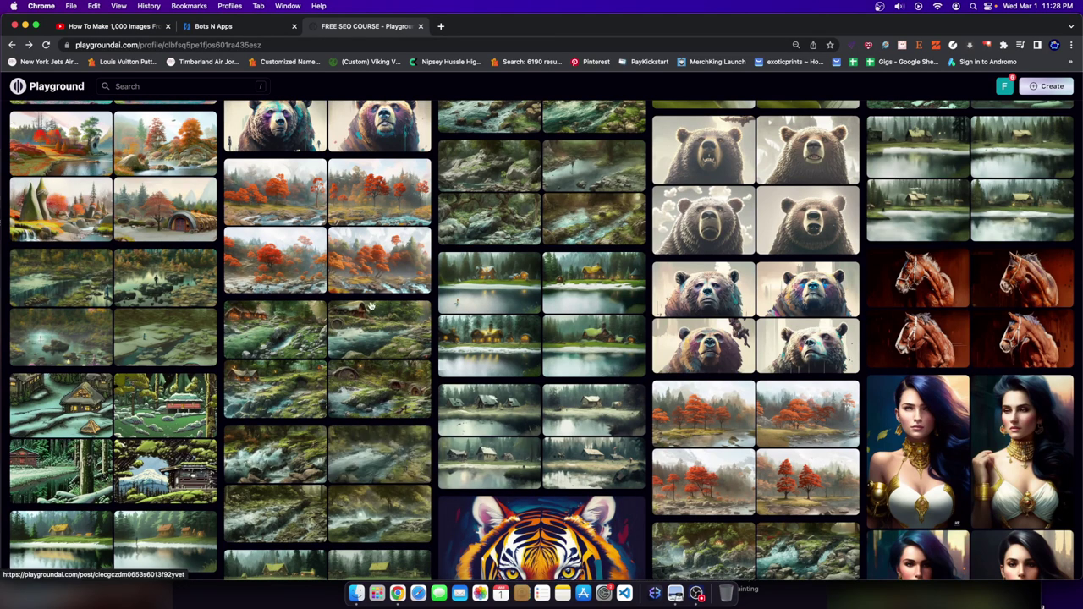
Bring up the downloaded grizzly bear concept-art images in Preview
{"action": "left_click", "coordinate": [129, 28]}
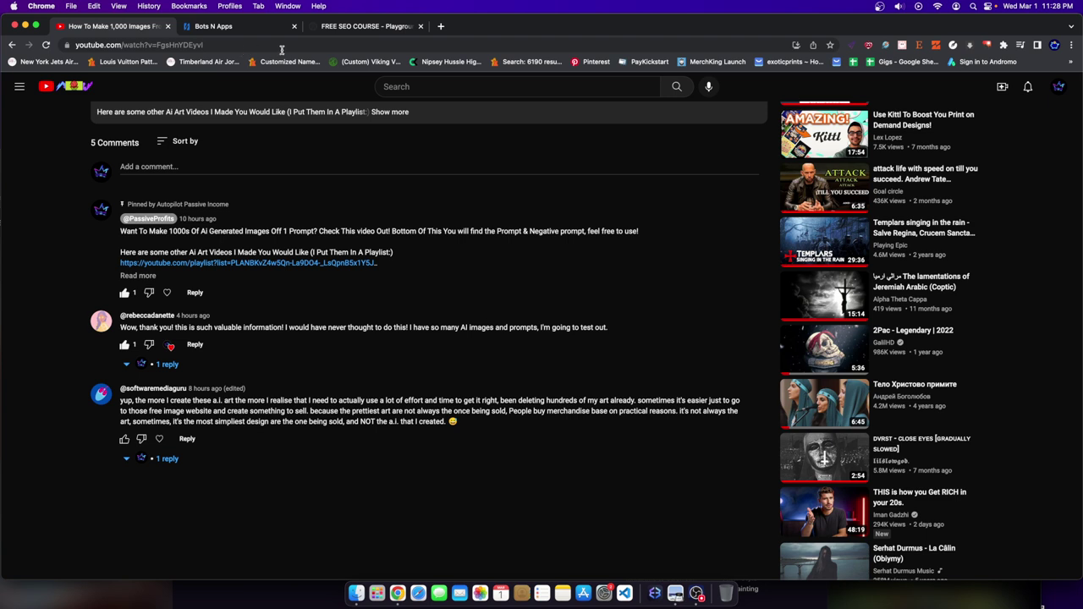
{"action": "left_click", "coordinate": [675, 592]}
View the second, stylised grizzly bear render, then bring the YouTube comments back in front
{"action": "left_click", "coordinate": [56, 158]}
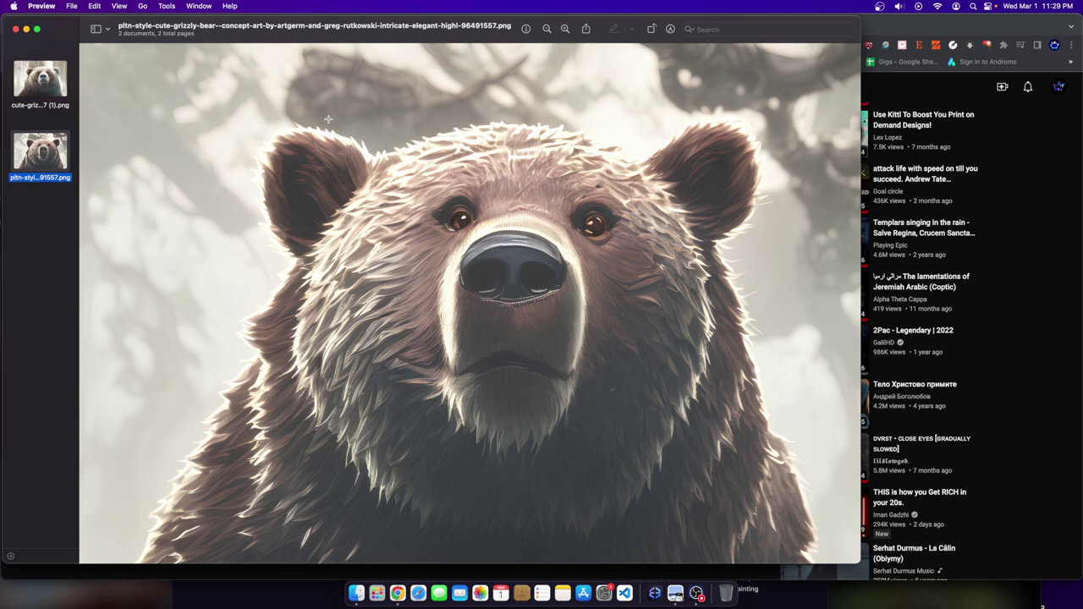
{"action": "left_click", "coordinate": [1068, 148]}
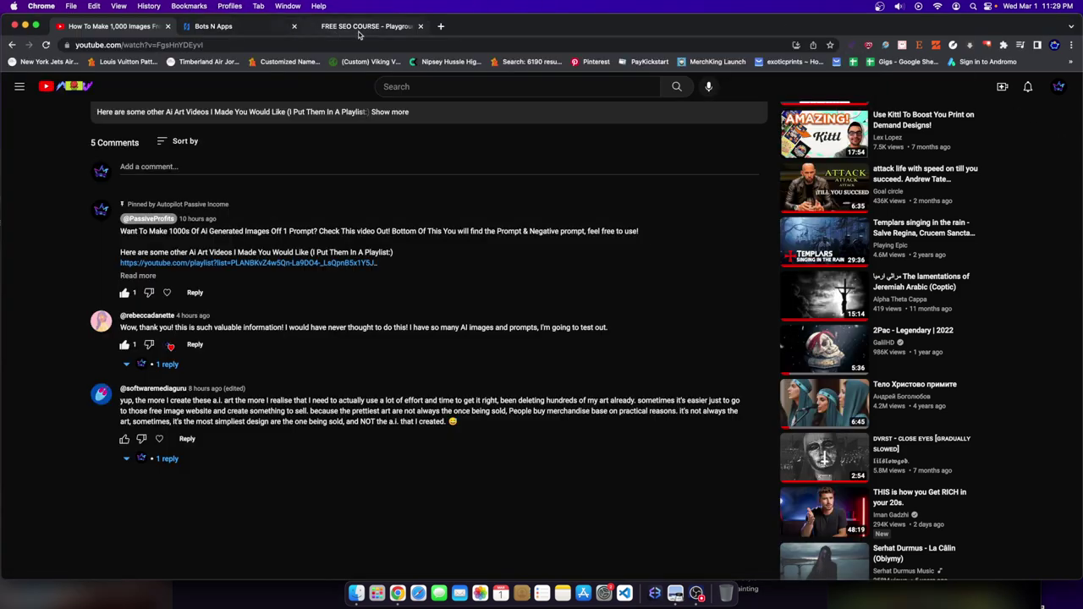
Open the Unlimited Copyright Free Images extension's stock search popup from the Chrome toolbar
{"action": "left_click", "coordinate": [987, 45]}
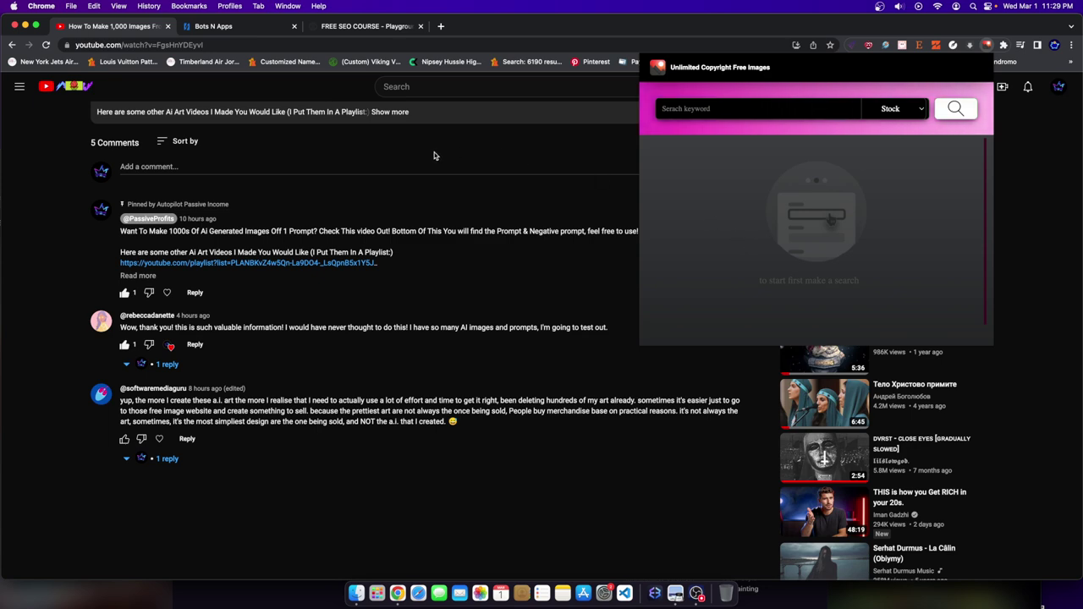
In the Bots N Apps store, open the Unlimited Copyright Free Images product page
{"action": "left_click", "coordinate": [200, 30]}
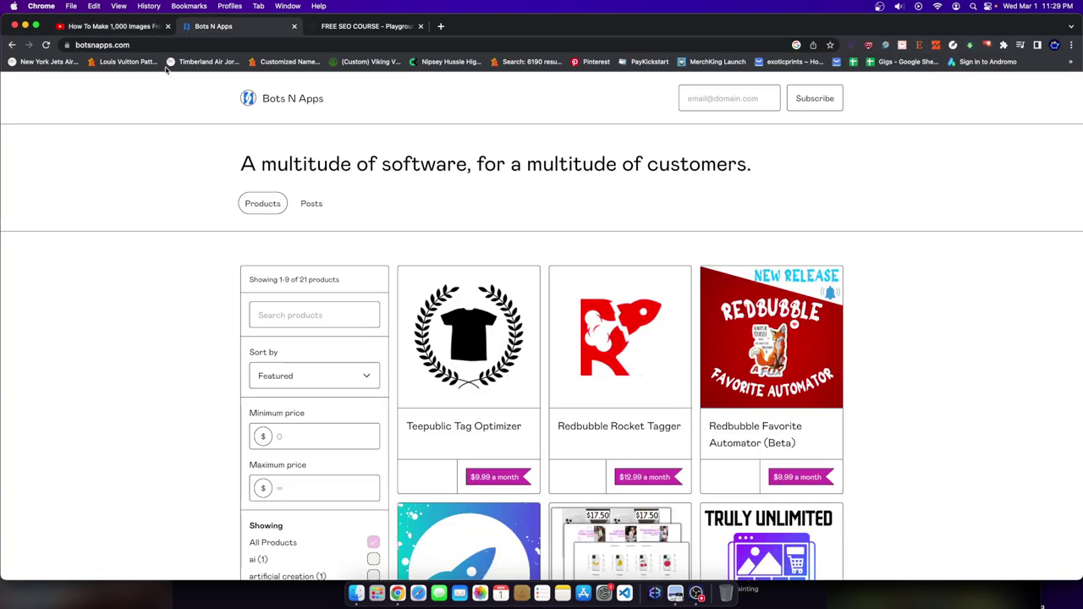
{"action": "scroll", "coordinate": [825, 362], "scroll_direction": "down", "scroll_amount": 5}
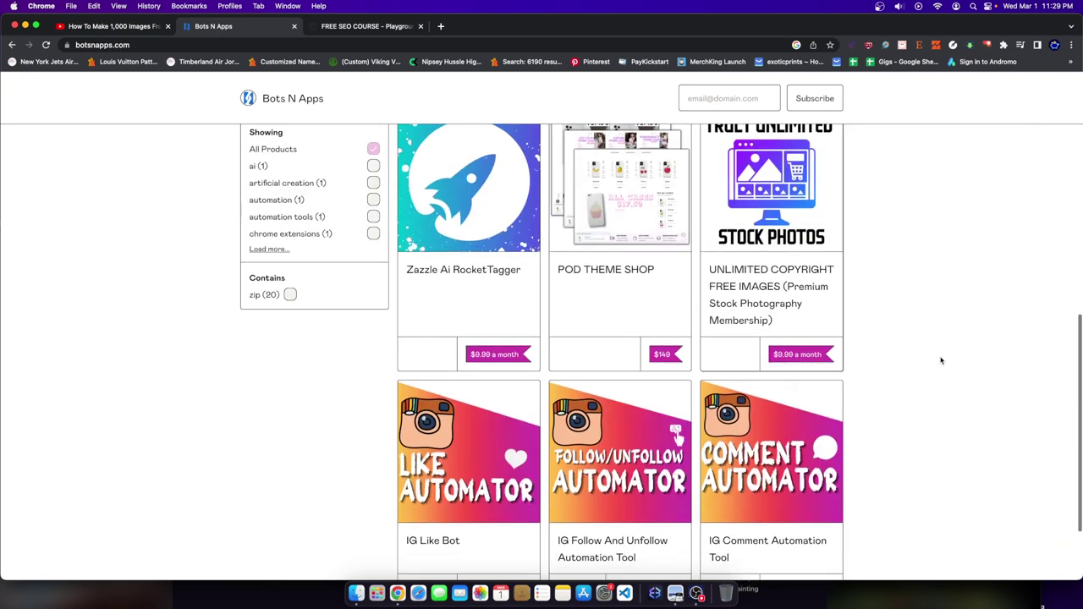
{"action": "scroll", "coordinate": [872, 414], "scroll_direction": "up", "scroll_amount": 5}
{"action": "scroll", "coordinate": [923, 431], "scroll_direction": "down", "scroll_amount": 2}
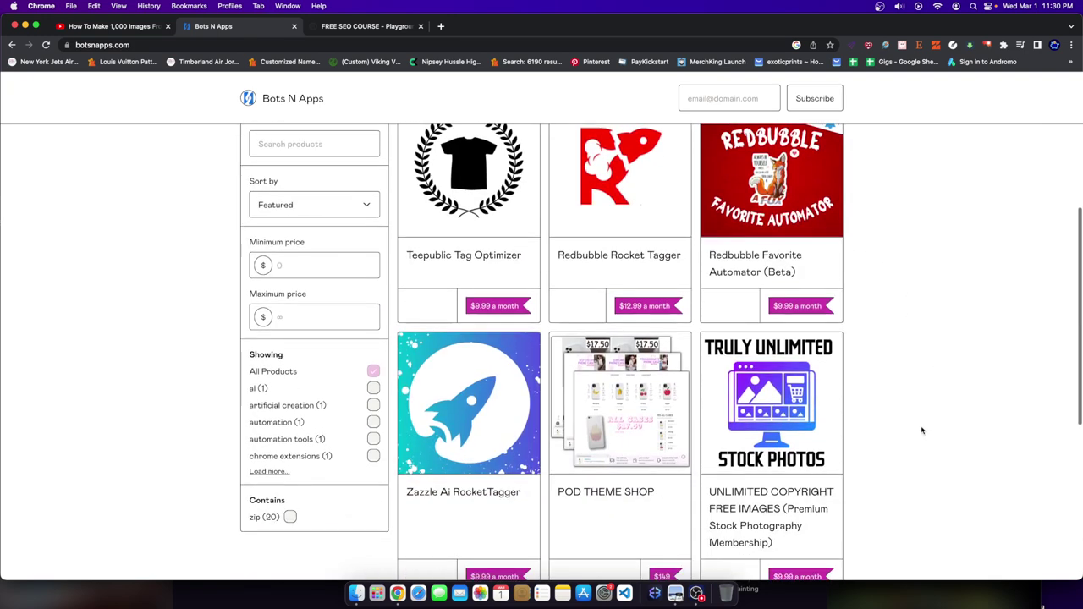
{"action": "left_click", "coordinate": [825, 406]}
Choose the Yearly $99.99 membership plan, then return to the Playground gallery
{"action": "scroll", "coordinate": [719, 175], "scroll_direction": "down", "scroll_amount": 10}
{"action": "scroll", "coordinate": [718, 175], "scroll_direction": "down", "scroll_amount": 8}
{"action": "left_click", "coordinate": [719, 326]}
{"action": "left_click", "coordinate": [696, 339]}
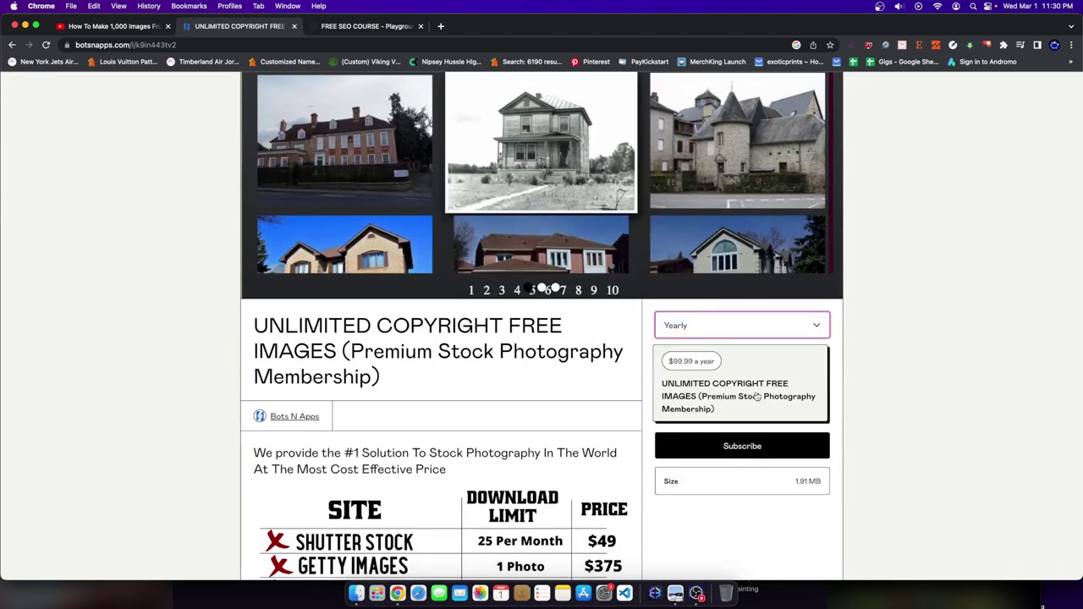
{"action": "scroll", "coordinate": [569, 355], "scroll_direction": "up", "scroll_amount": 4}
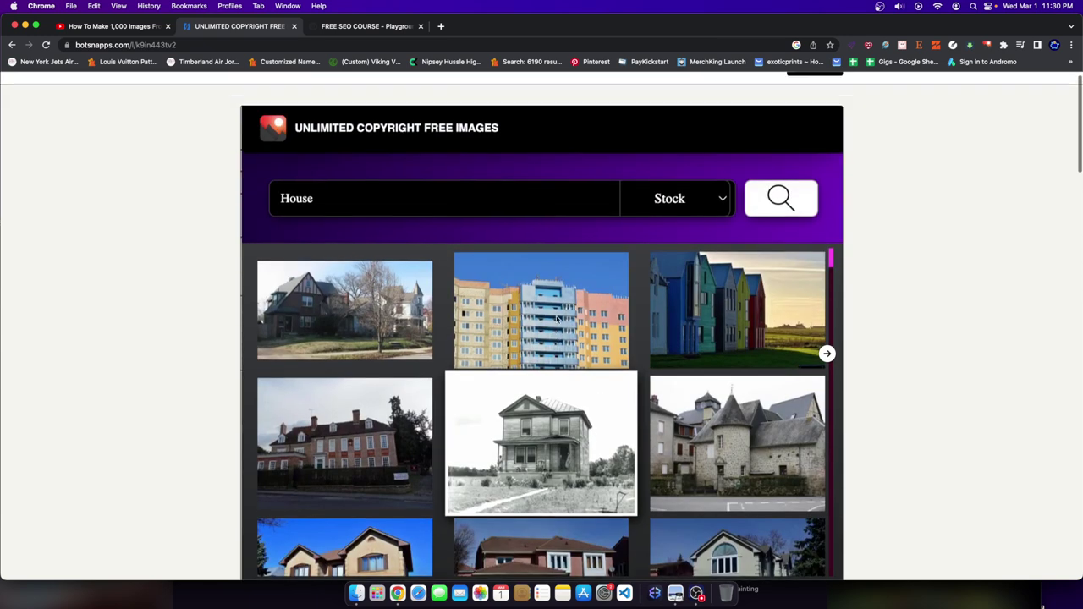
{"action": "scroll", "coordinate": [569, 355], "scroll_direction": "down", "scroll_amount": 1}
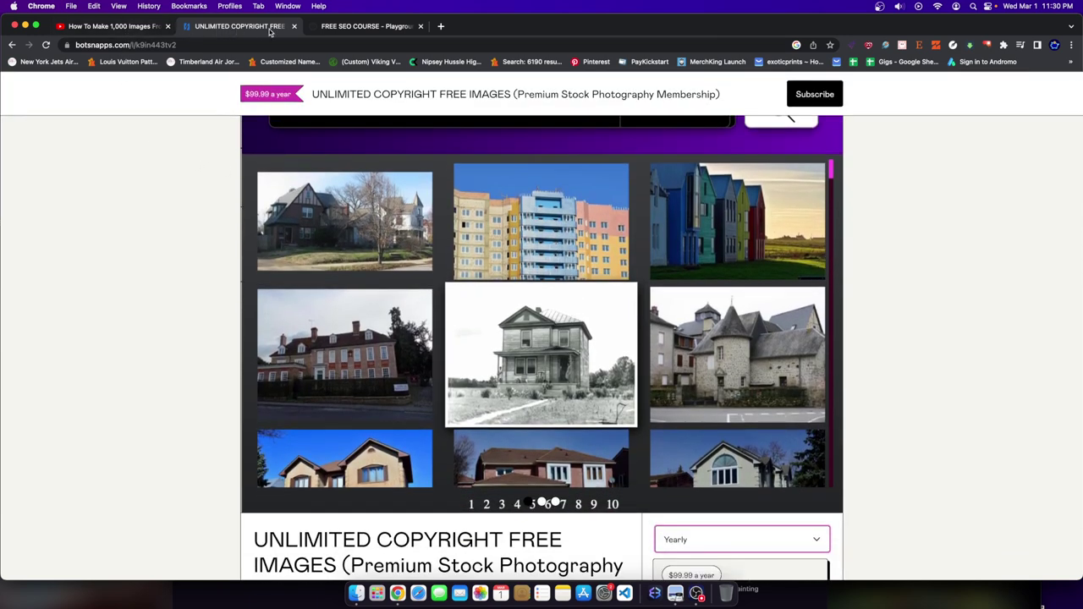
{"action": "left_click", "coordinate": [136, 25]}
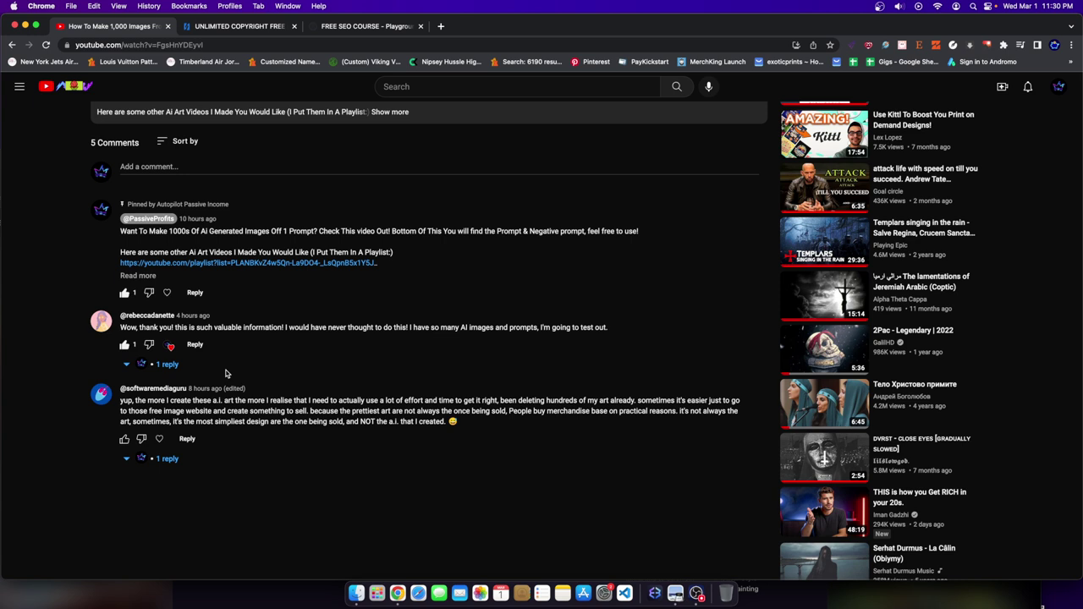
{"action": "left_click", "coordinate": [322, 26]}
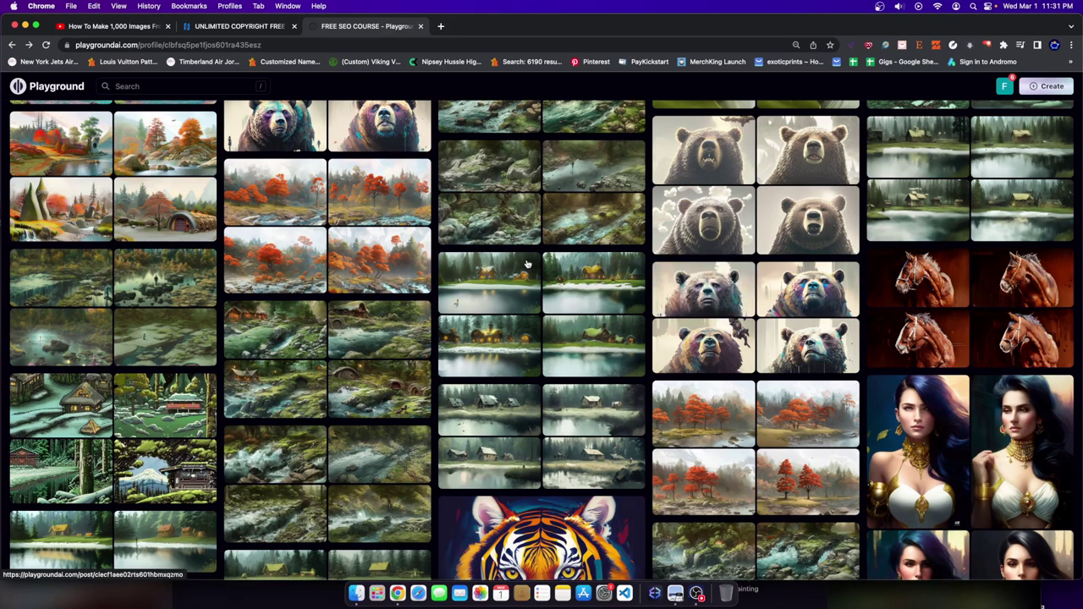
Scroll through the Playground gallery of bears, bison, white horses, lakeside cabins and autumn trees
{"action": "scroll", "coordinate": [528, 266], "scroll_direction": "up", "scroll_amount": 10}
{"action": "scroll", "coordinate": [314, 347], "scroll_direction": "down", "scroll_amount": 5}
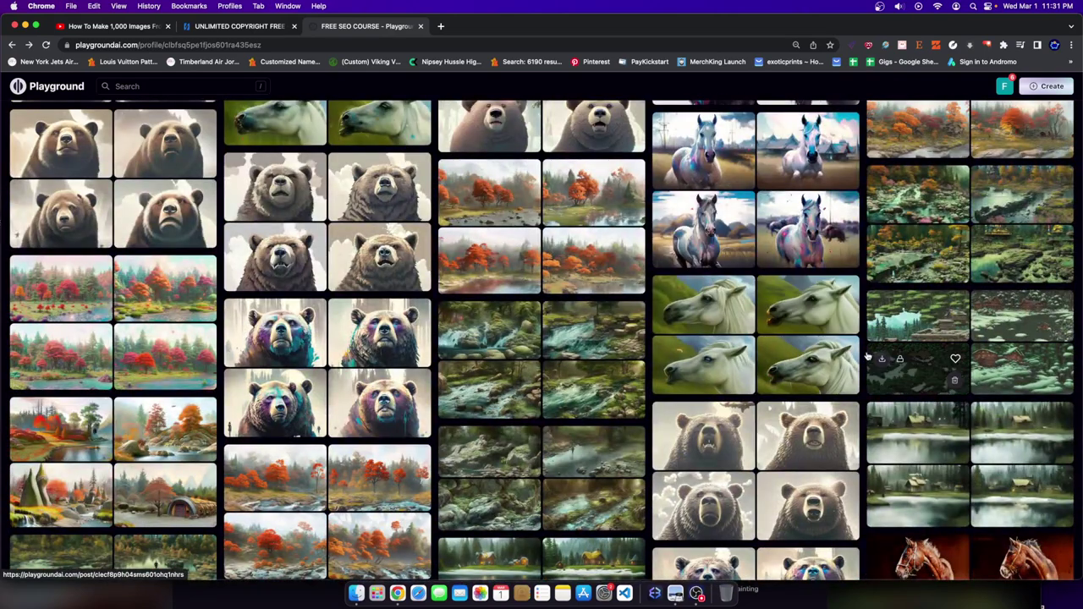
{"action": "scroll", "coordinate": [762, 290], "scroll_direction": "down", "scroll_amount": 4}
{"action": "scroll", "coordinate": [337, 465], "scroll_direction": "down", "scroll_amount": 5}
{"action": "scroll", "coordinate": [337, 465], "scroll_direction": "up", "scroll_amount": 6}
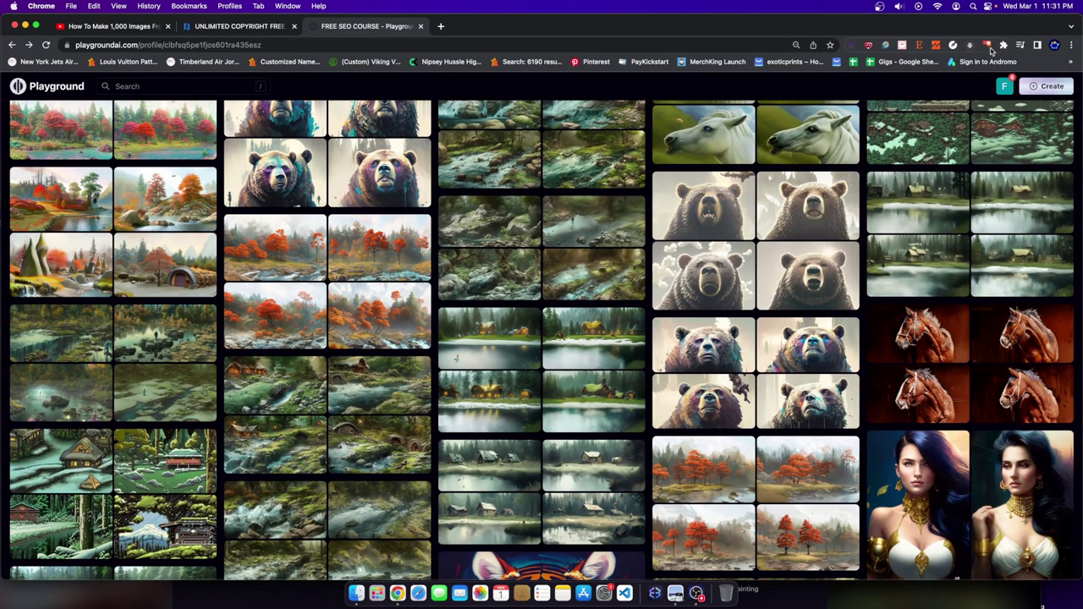
Search the extension's Stock images for 'landscape' and download a mountain landscape photo as .jpg
{"action": "left_click", "coordinate": [987, 45]}
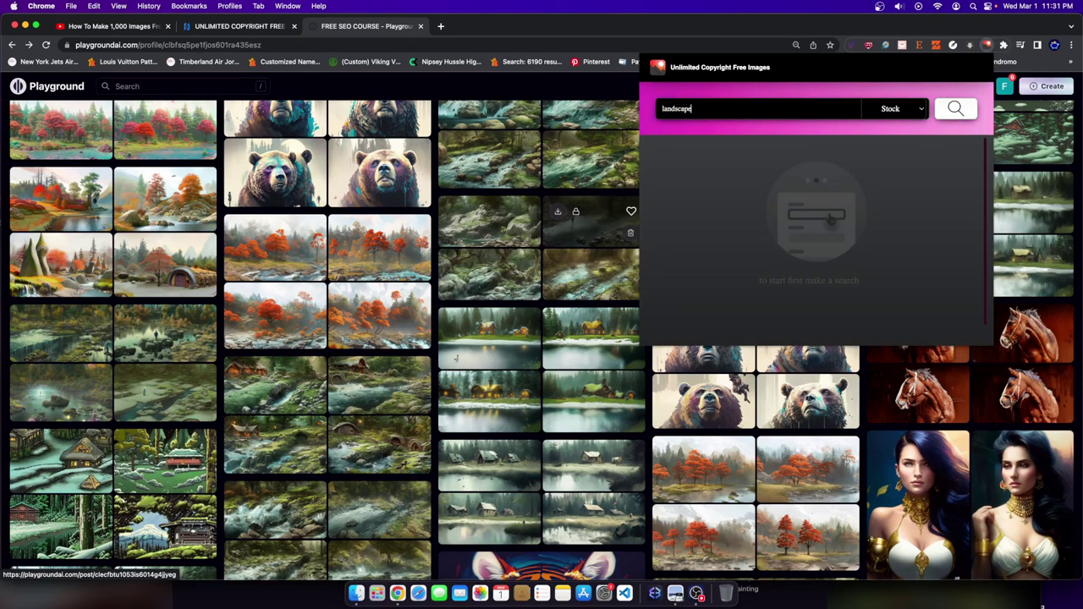
{"action": "left_click", "coordinate": [962, 120]}
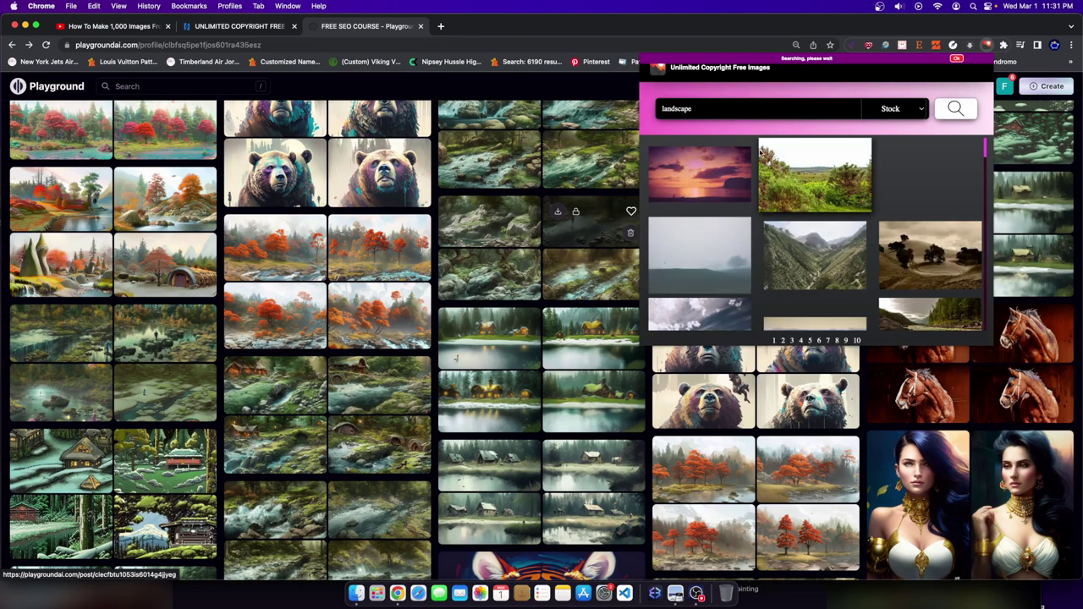
{"action": "scroll", "coordinate": [777, 195], "scroll_direction": "down", "scroll_amount": 2}
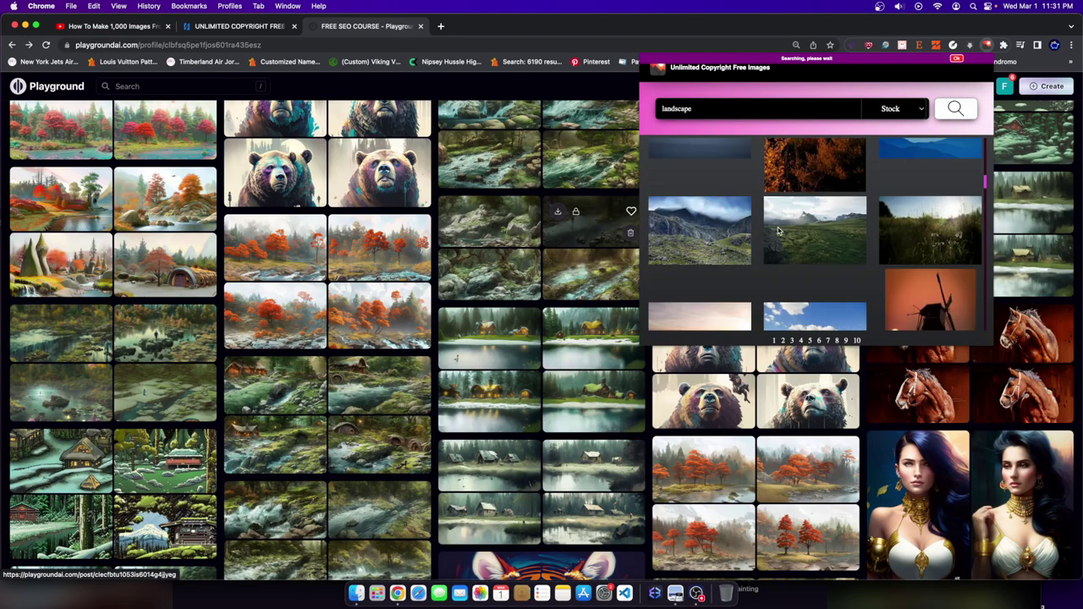
{"action": "scroll", "coordinate": [717, 167], "scroll_direction": "down", "scroll_amount": 1}
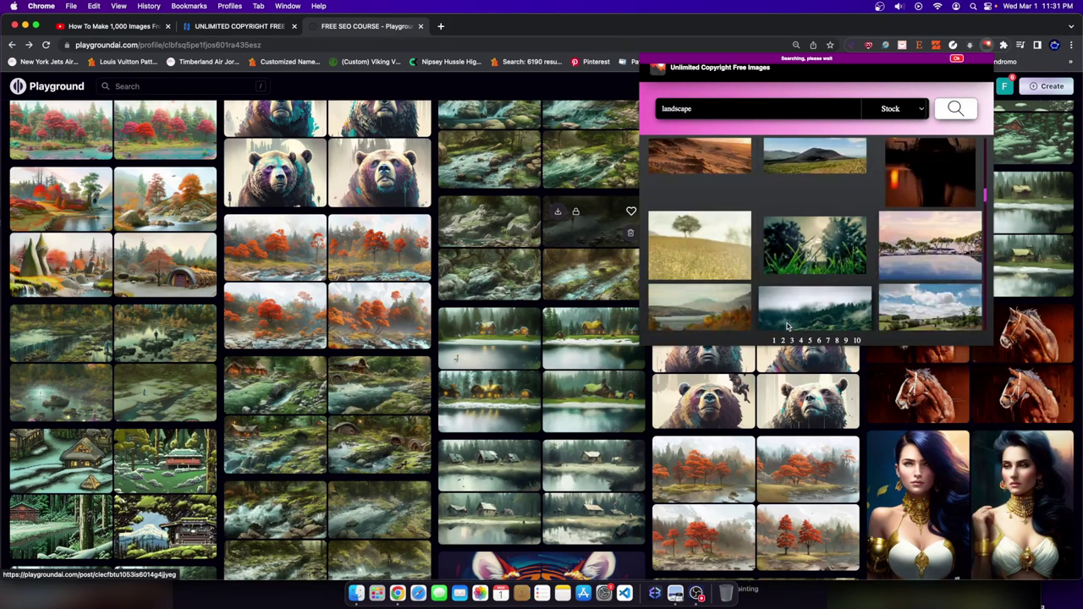
{"action": "scroll", "coordinate": [782, 321], "scroll_direction": "down", "scroll_amount": 1}
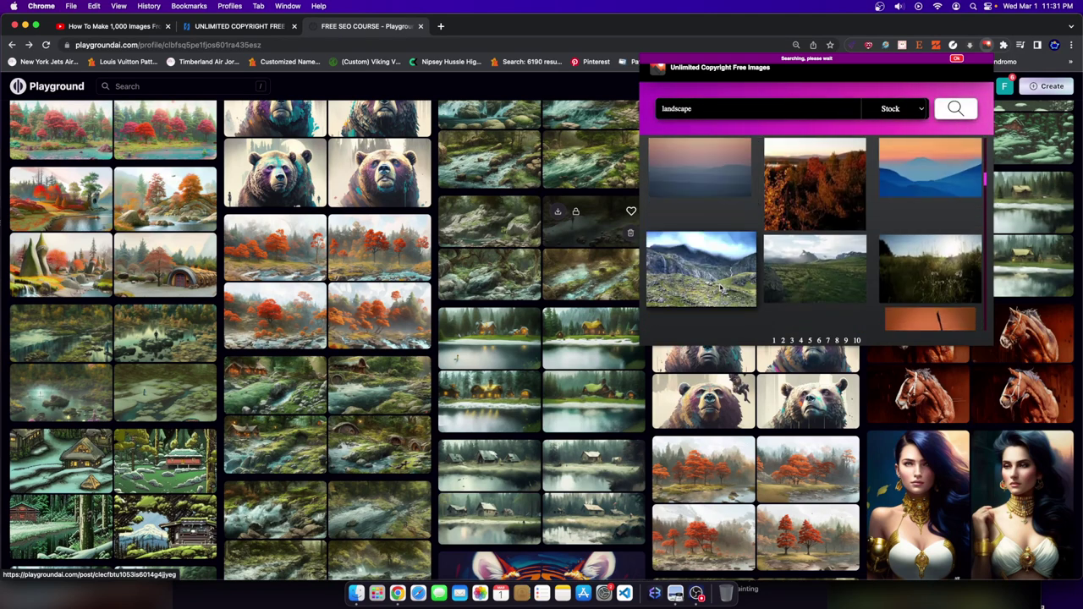
{"action": "left_click", "coordinate": [695, 243]}
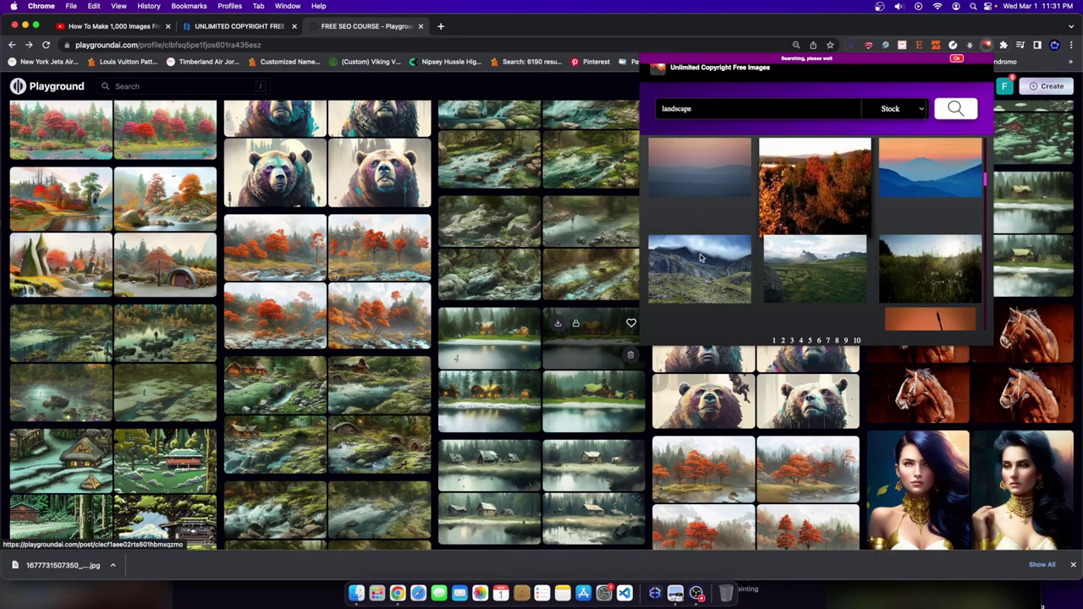
{"action": "left_click", "coordinate": [594, 23]}
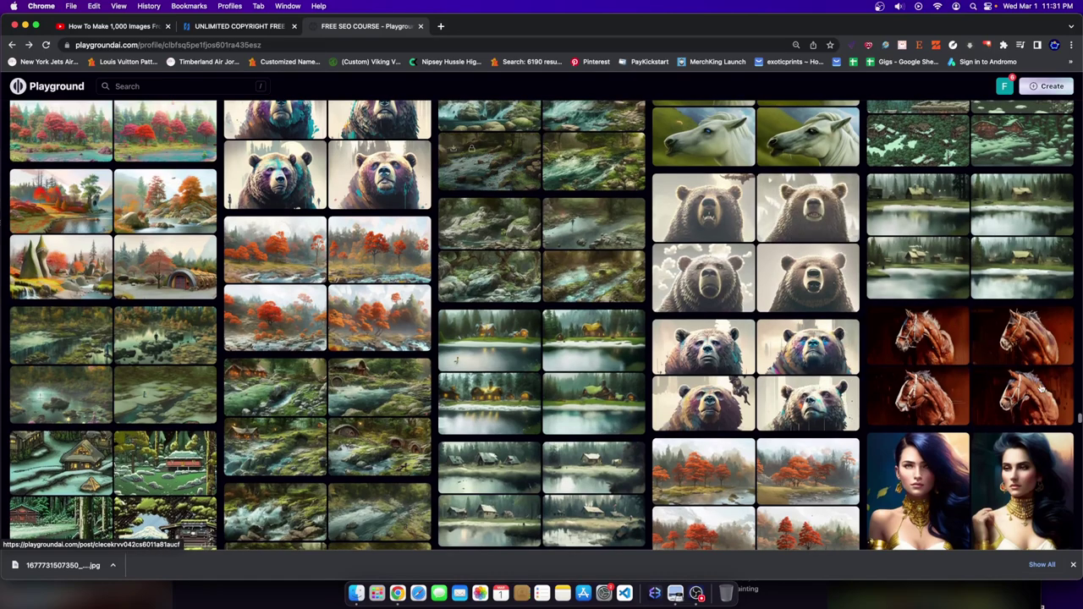
Open the Olpntng style horse post in a new window and move it up over the gallery
{"action": "left_click", "coordinate": [1049, 380]}
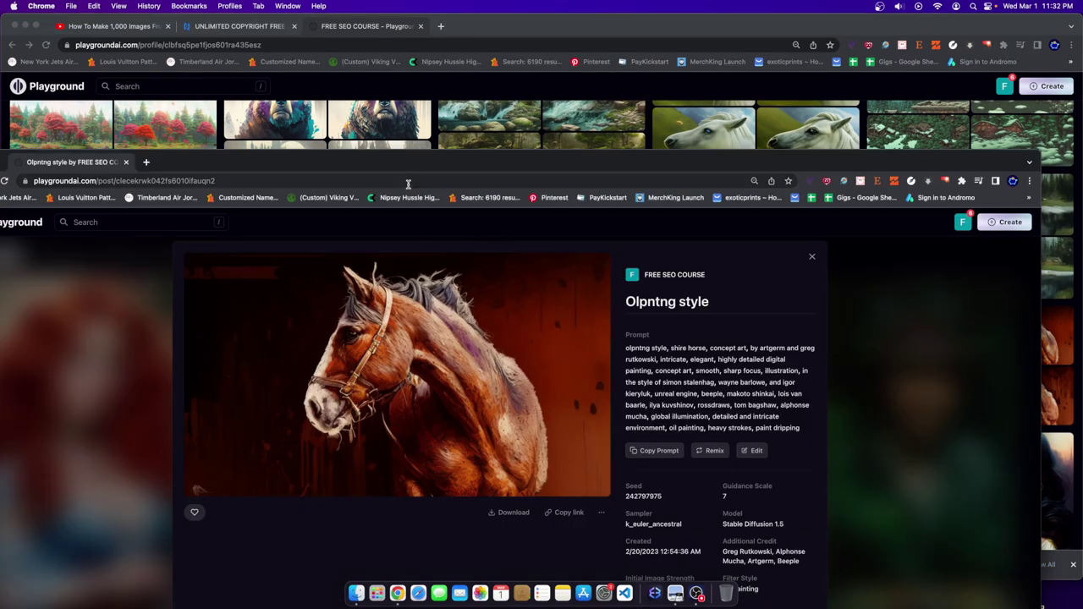
{"action": "left_click", "coordinate": [408, 181]}
{"action": "left_click_drag", "start_coordinate": [437, 168], "coordinate": [454, 61]}
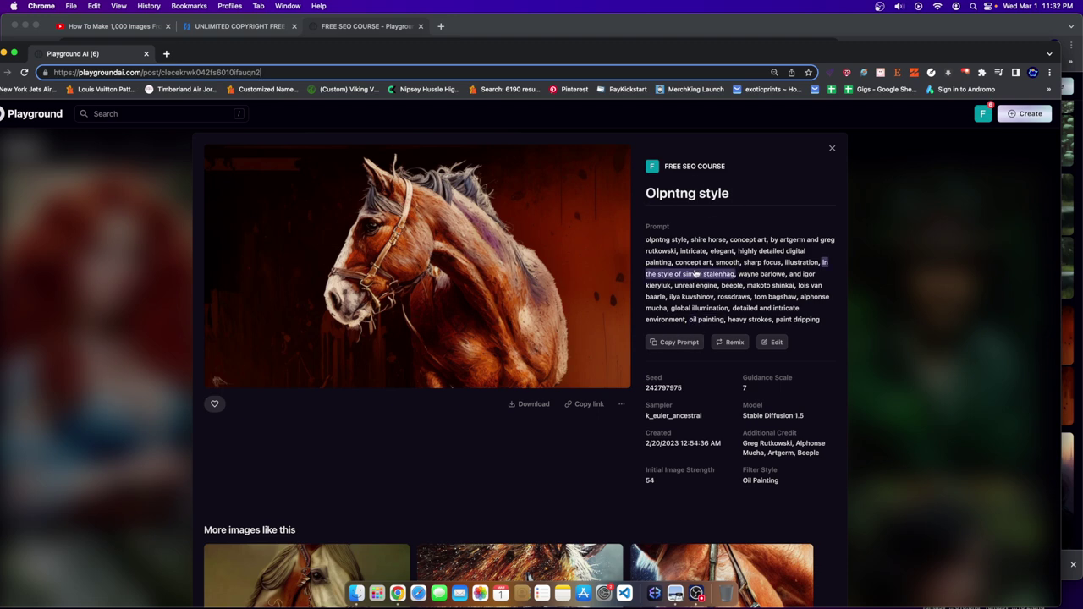
Select the horse post's entire prompt text
{"action": "left_click", "coordinate": [643, 239]}
{"action": "left_click_drag", "start_coordinate": [732, 308], "coordinate": [688, 319]}
{"action": "left_click", "coordinate": [646, 294]}
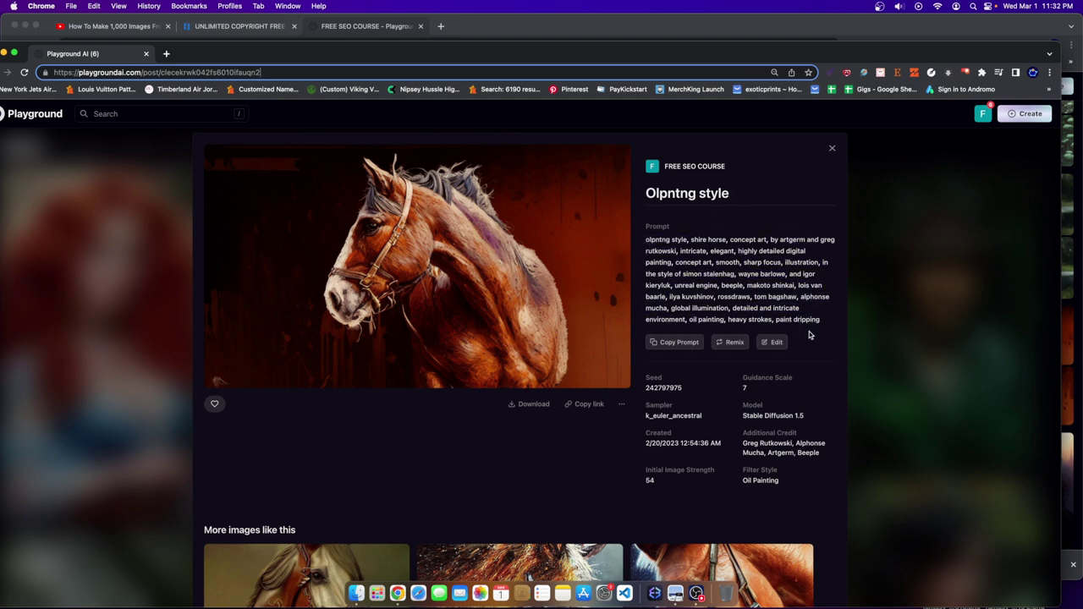
{"action": "left_click_drag", "start_coordinate": [821, 321], "coordinate": [643, 240]}
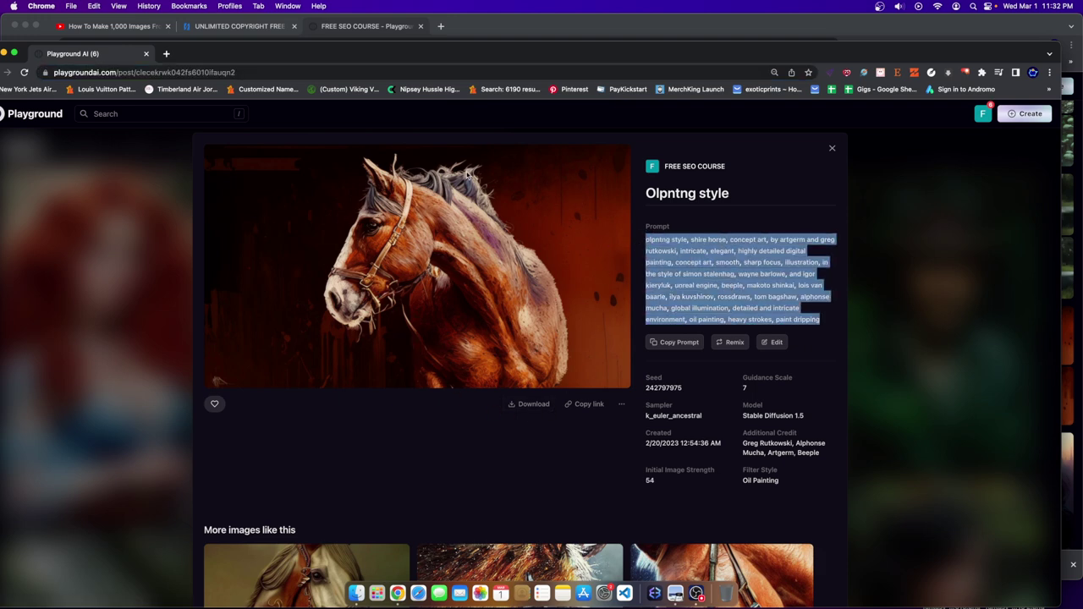
{"action": "scroll", "coordinate": [549, 255], "scroll_direction": "down", "scroll_amount": 5}
{"action": "scroll", "coordinate": [524, 338], "scroll_direction": "up", "scroll_amount": 5}
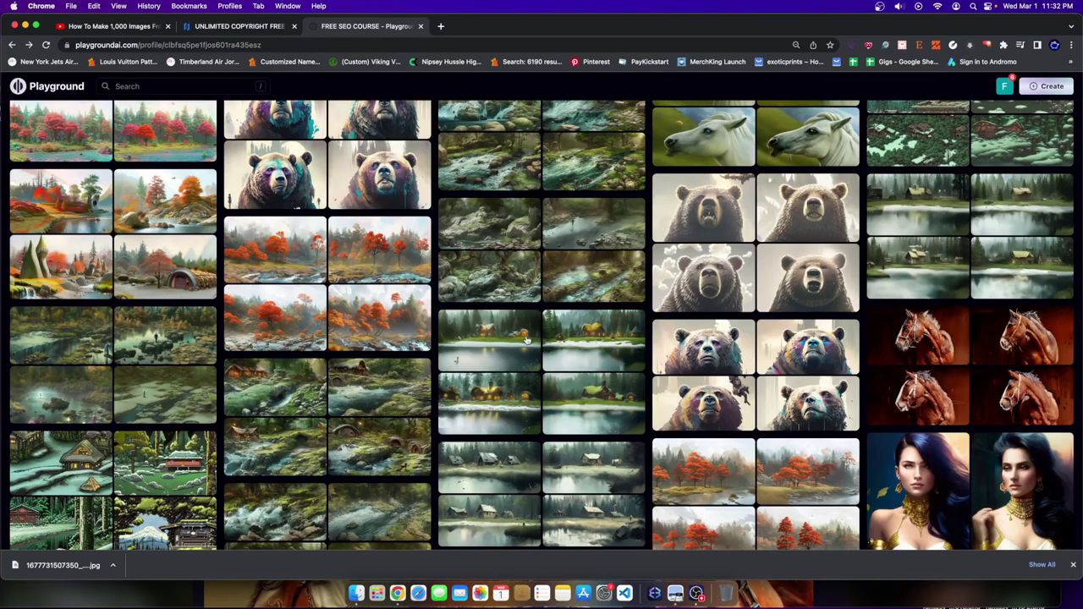
Scroll up and down through the generated thumbnails in the profile gallery, then reload the page
{"action": "mouse_move", "coordinate": [305, 374]}
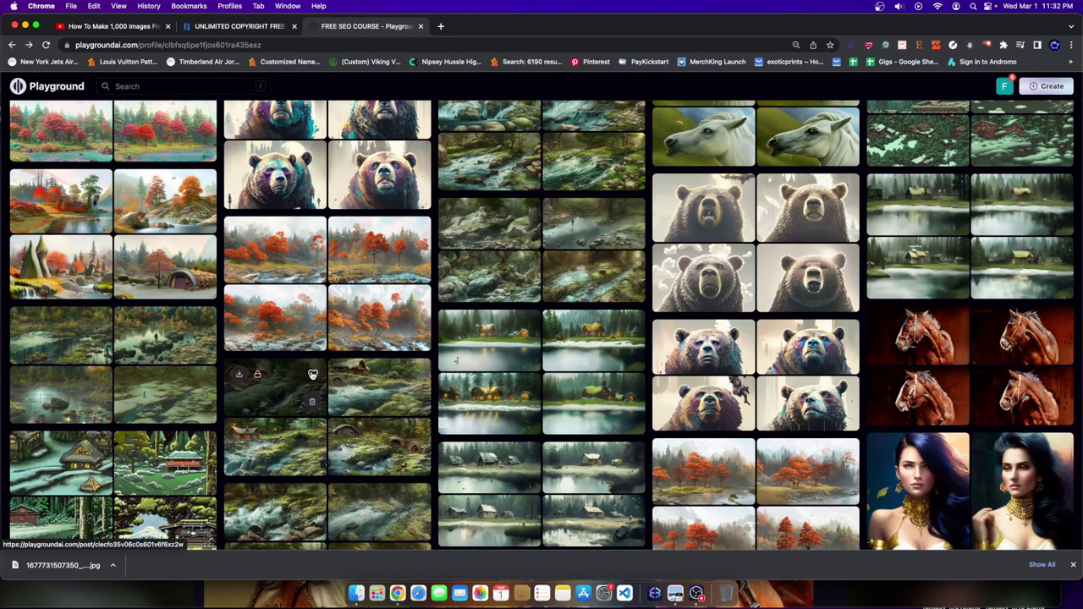
{"action": "mouse_move", "coordinate": [202, 322]}
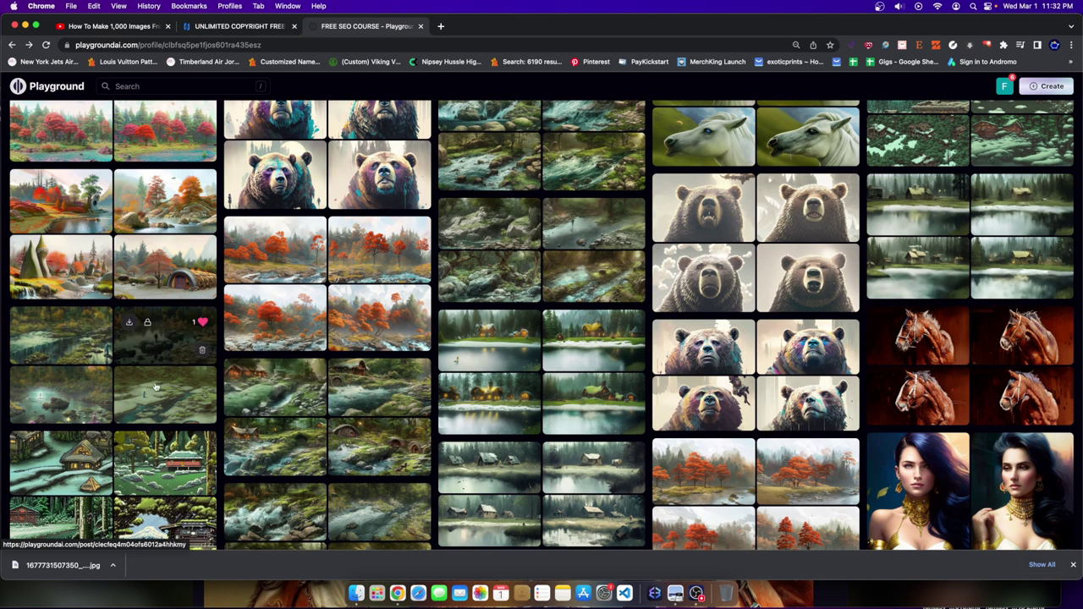
{"action": "mouse_move", "coordinate": [201, 383]}
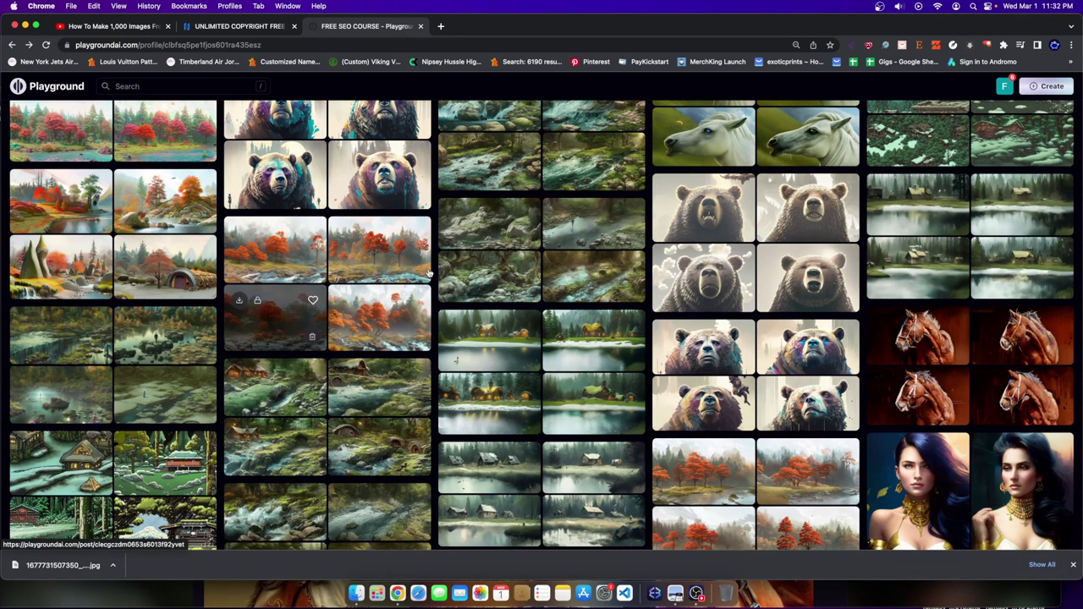
{"action": "mouse_move", "coordinate": [533, 267]}
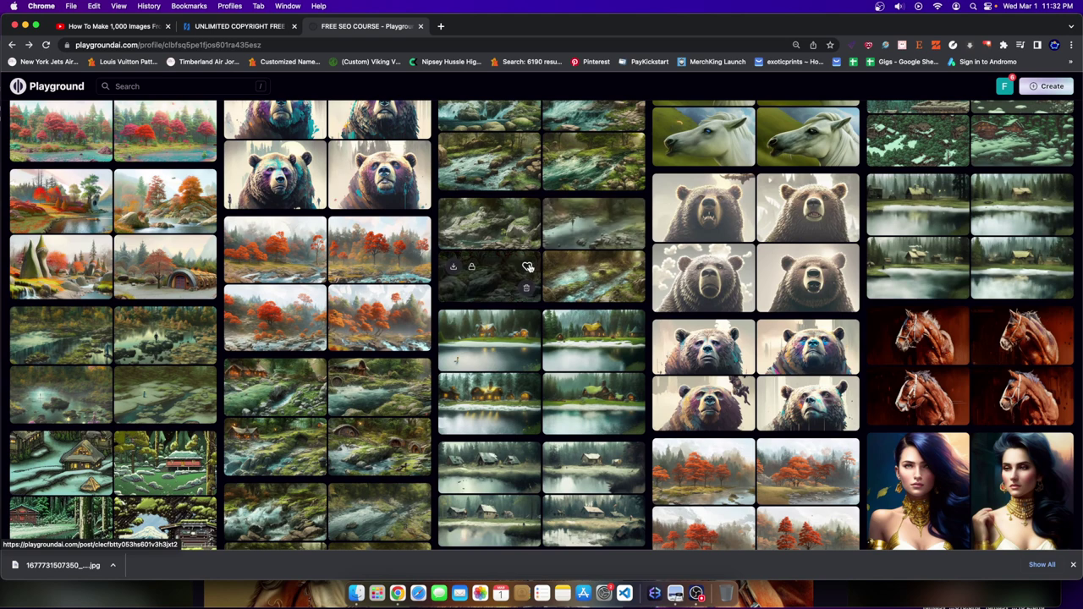
{"action": "scroll", "coordinate": [528, 268], "scroll_direction": "up", "scroll_amount": 2}
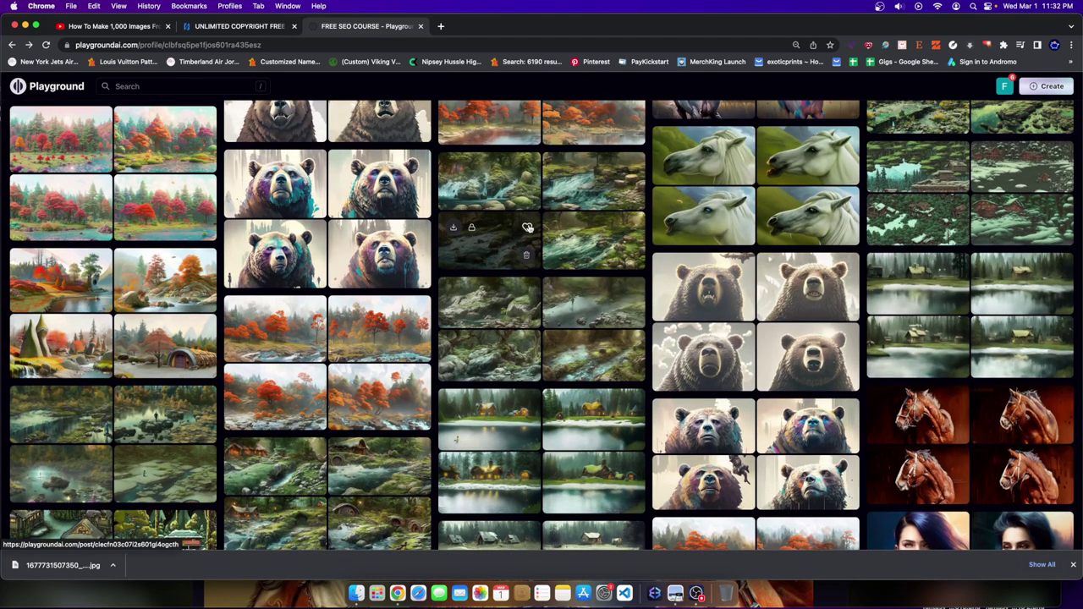
{"action": "mouse_move", "coordinate": [631, 169]}
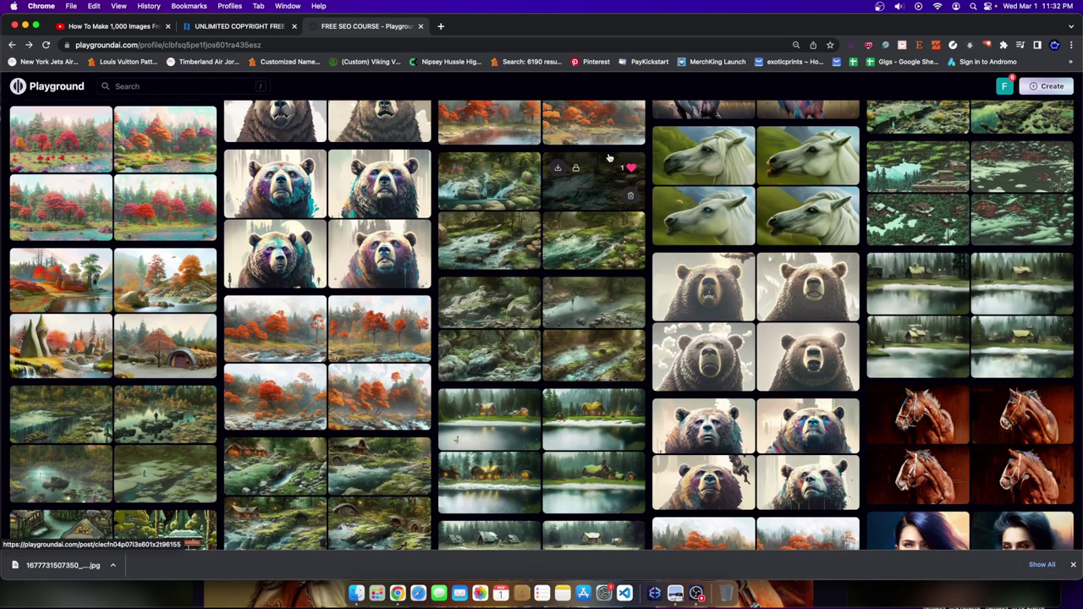
{"action": "scroll", "coordinate": [208, 337], "scroll_direction": "up", "scroll_amount": 1}
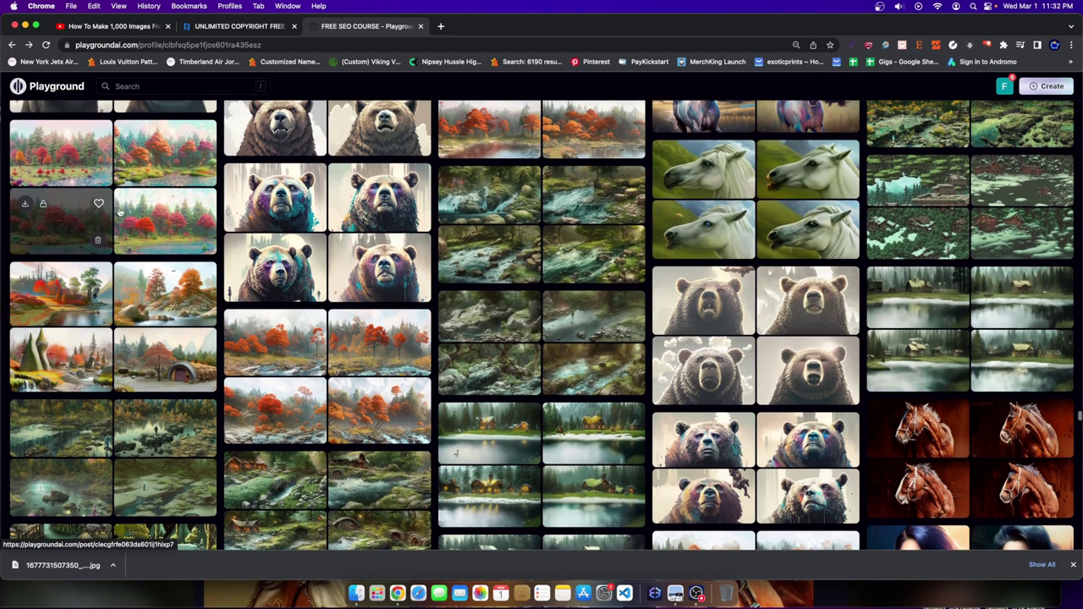
{"action": "scroll", "coordinate": [148, 470], "scroll_direction": "down", "scroll_amount": 4}
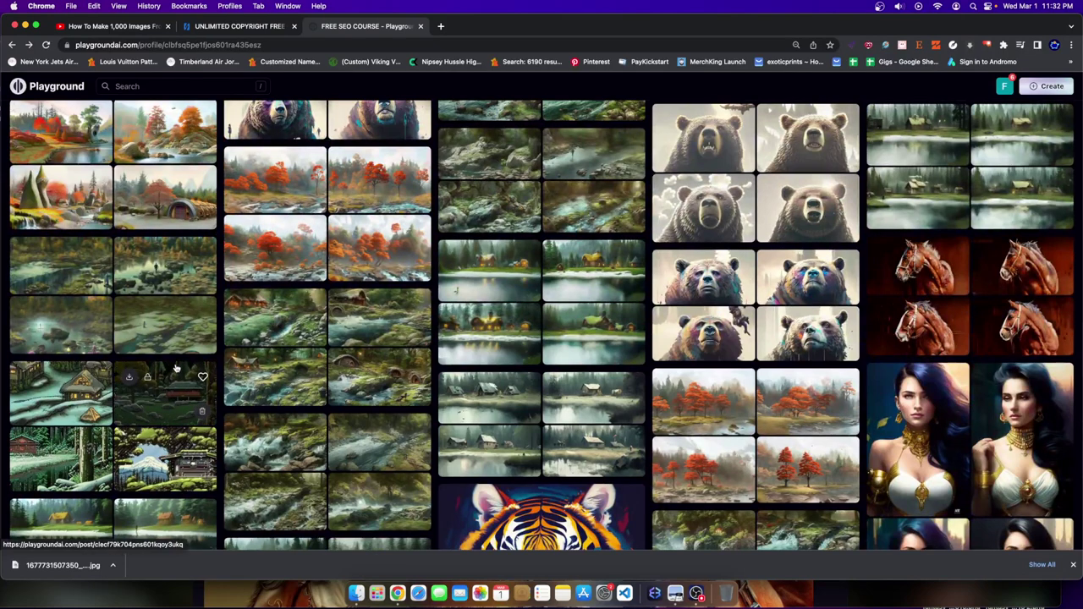
{"action": "scroll", "coordinate": [176, 369], "scroll_direction": "up", "scroll_amount": 8}
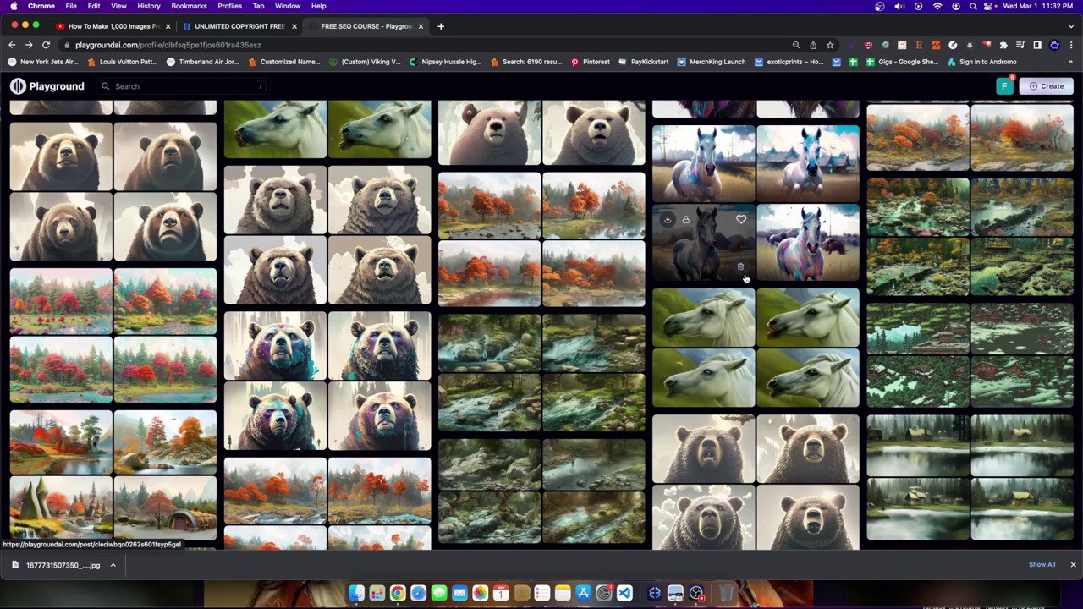
{"action": "scroll", "coordinate": [508, 372], "scroll_direction": "down", "scroll_amount": 1}
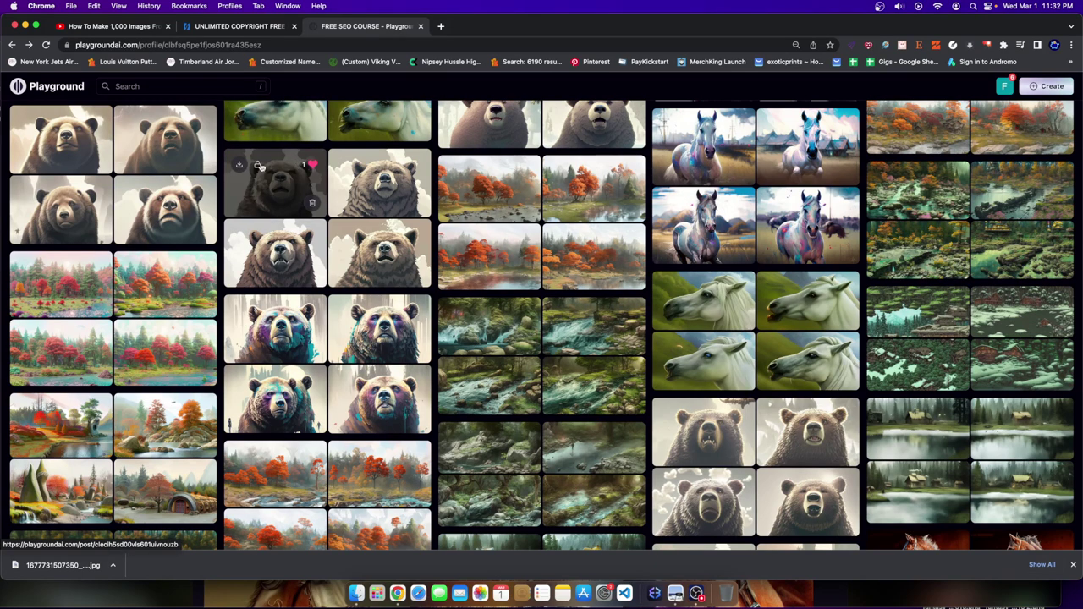
{"action": "scroll", "coordinate": [250, 171], "scroll_direction": "down", "scroll_amount": 15}
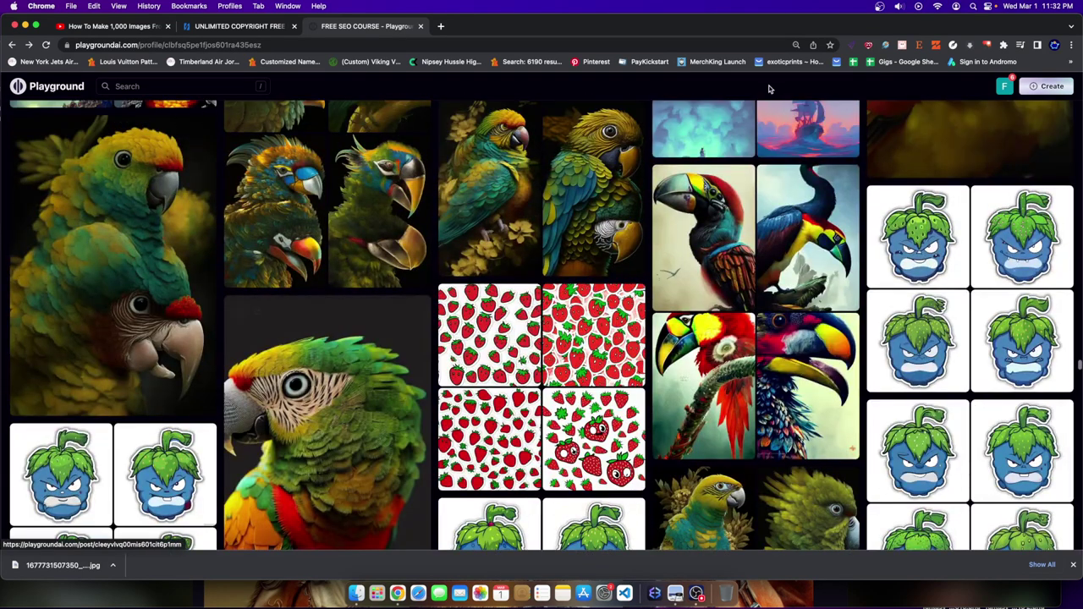
{"action": "right_click", "coordinate": [768, 88]}
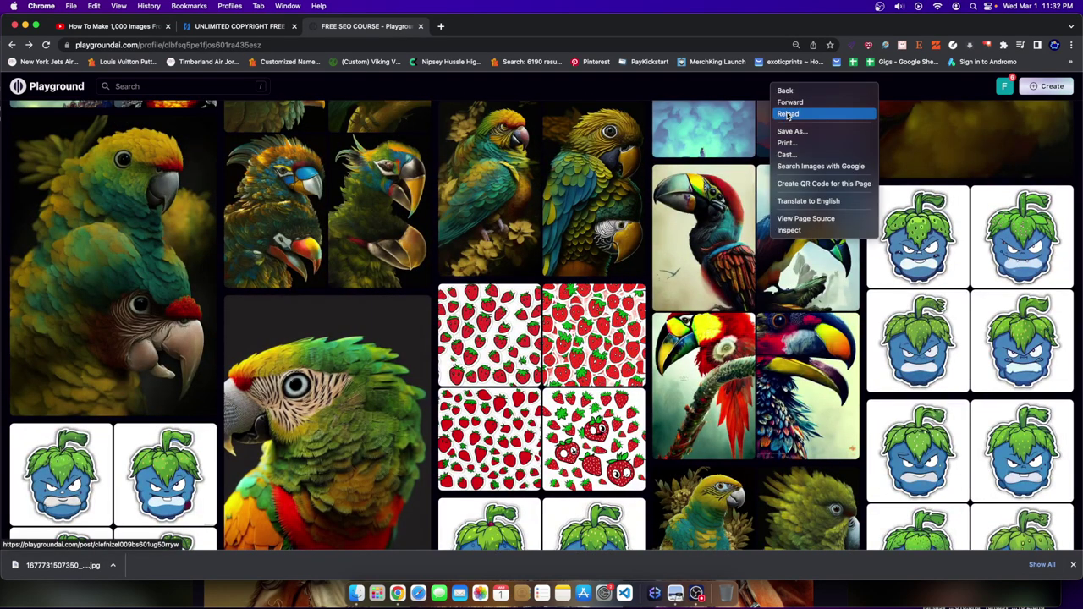
{"action": "left_click", "coordinate": [787, 113]}
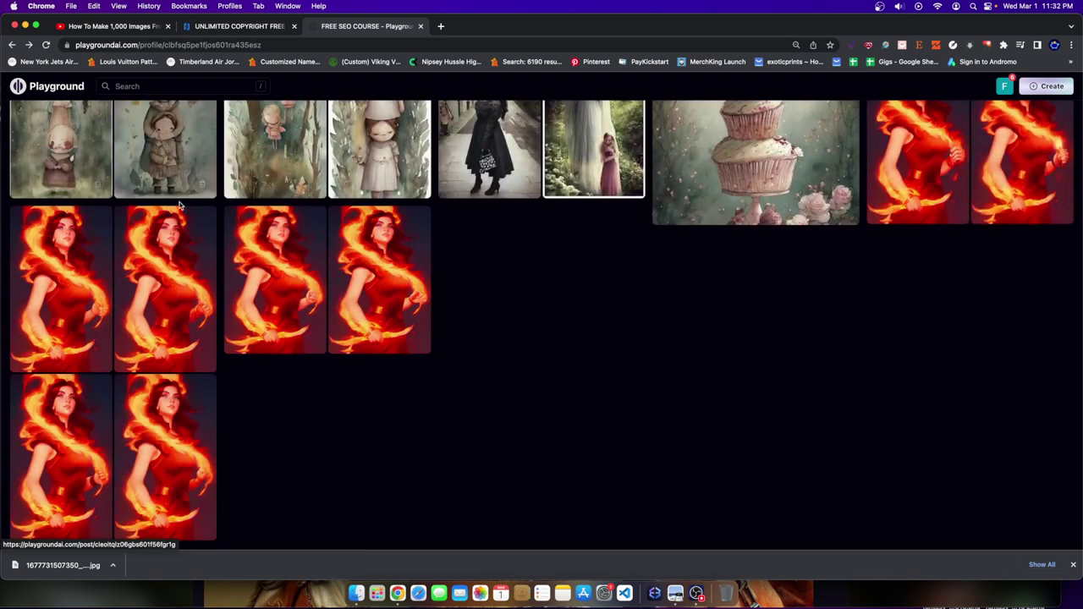
Switch the profile view to the My Likes gallery
{"action": "scroll", "coordinate": [194, 204], "scroll_direction": "up", "scroll_amount": 15}
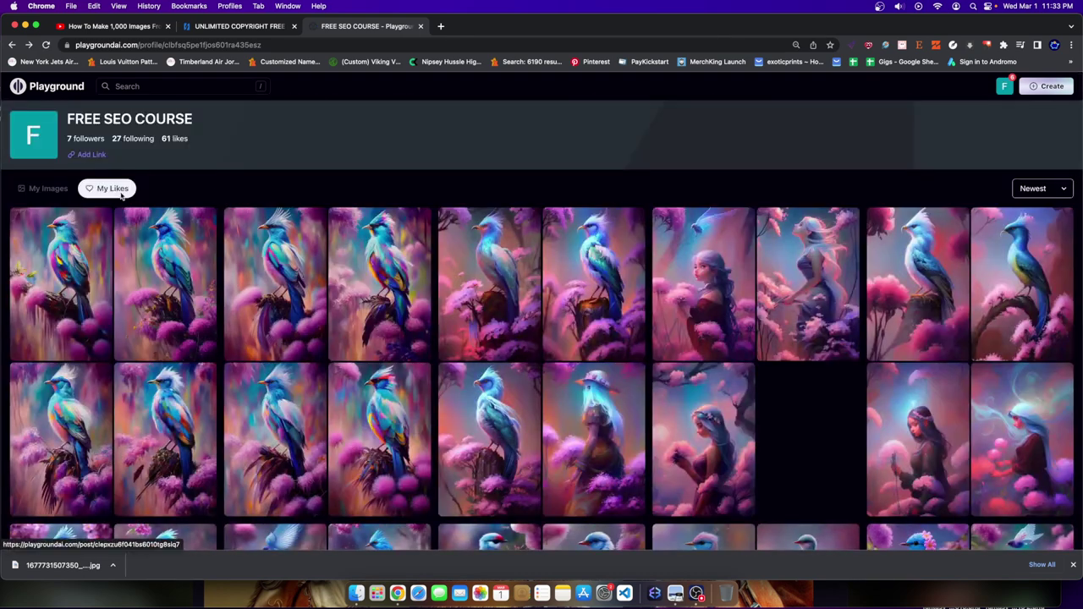
{"action": "left_click", "coordinate": [112, 189]}
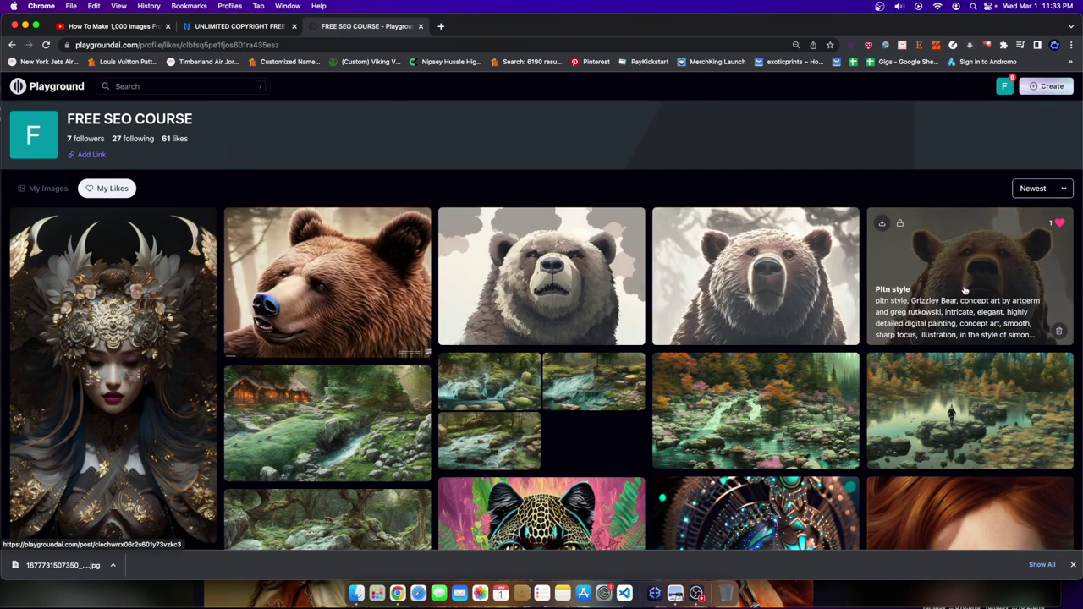
{"action": "left_click", "coordinate": [988, 48]}
{"action": "left_click", "coordinate": [408, 152]}
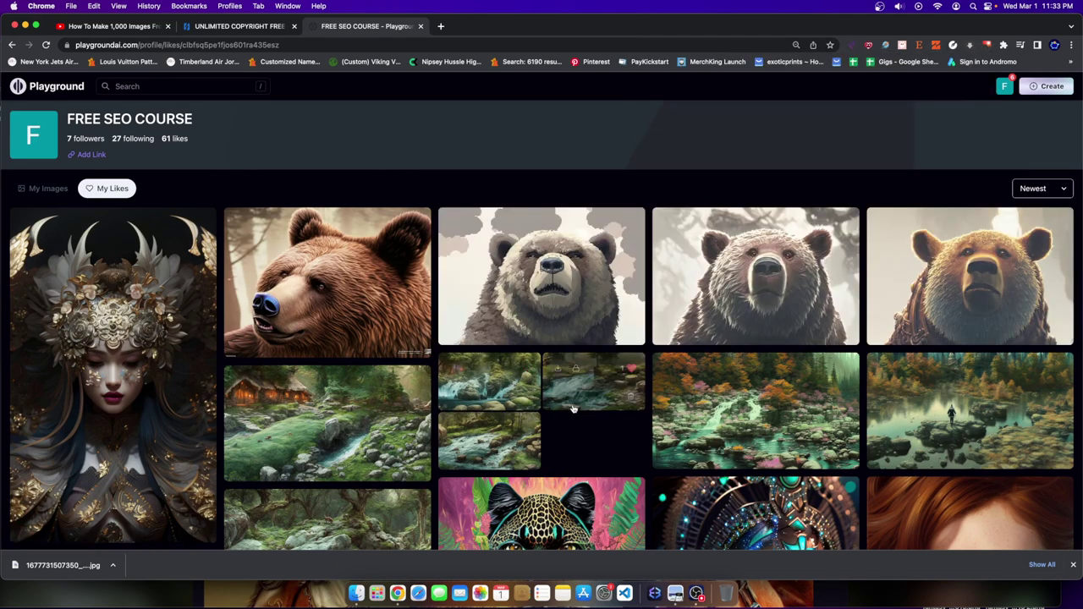
Open the Landscape rocky river post and copy its entire prompt
{"action": "left_click", "coordinate": [459, 397]}
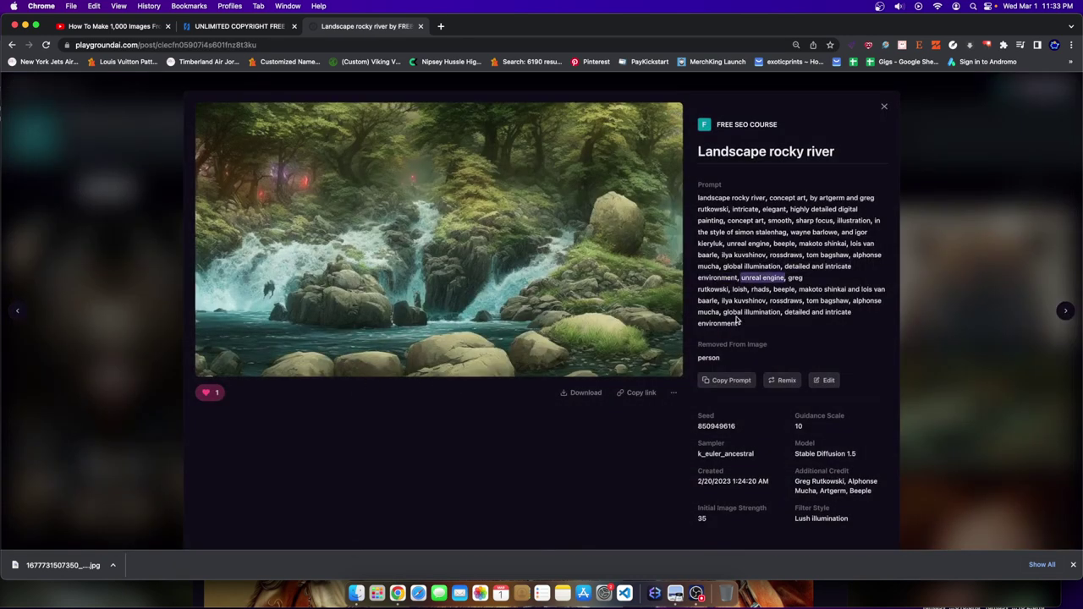
{"action": "scroll", "coordinate": [744, 332], "scroll_direction": "down", "scroll_amount": 3}
{"action": "scroll", "coordinate": [584, 294], "scroll_direction": "up", "scroll_amount": 3}
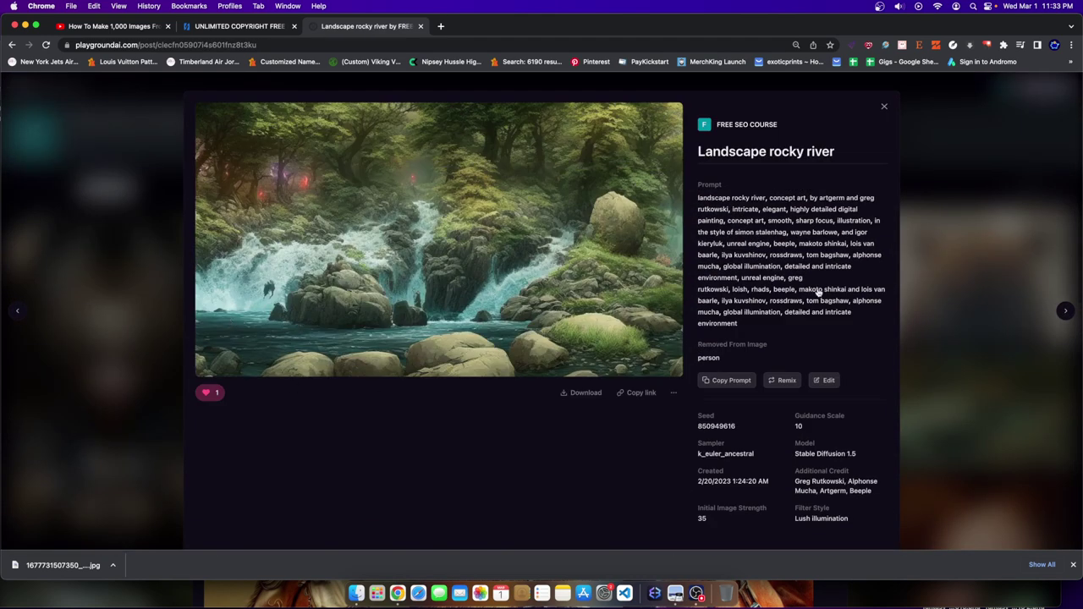
{"action": "left_click", "coordinate": [1029, 248]}
{"action": "left_click", "coordinate": [487, 386]}
{"action": "left_click_drag", "start_coordinate": [741, 325], "coordinate": [692, 201]}
{"action": "key", "text": "super+c"}
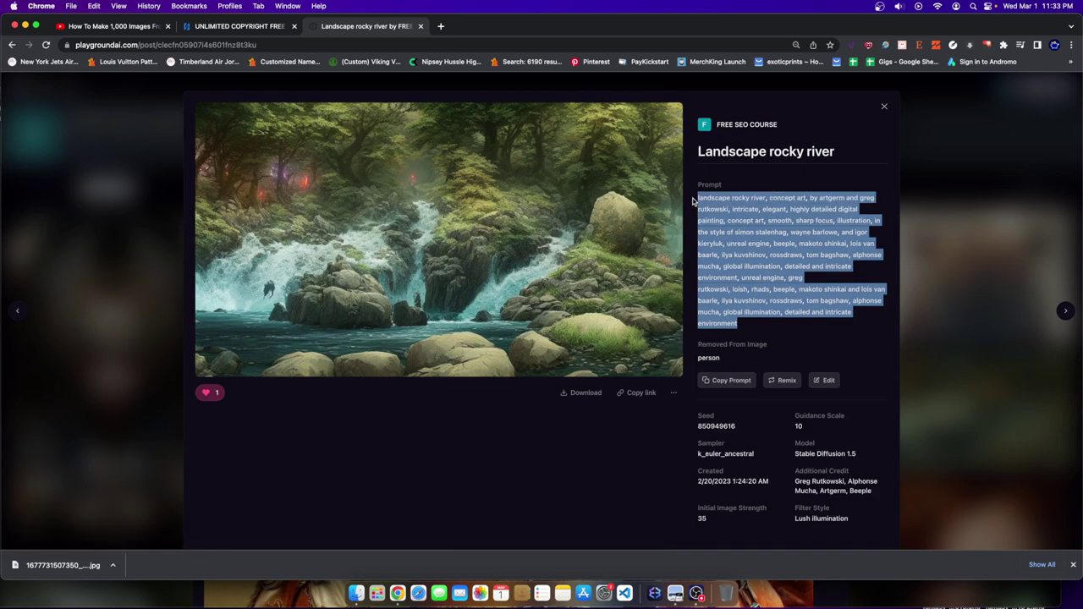
{"action": "key", "text": "Escape"}
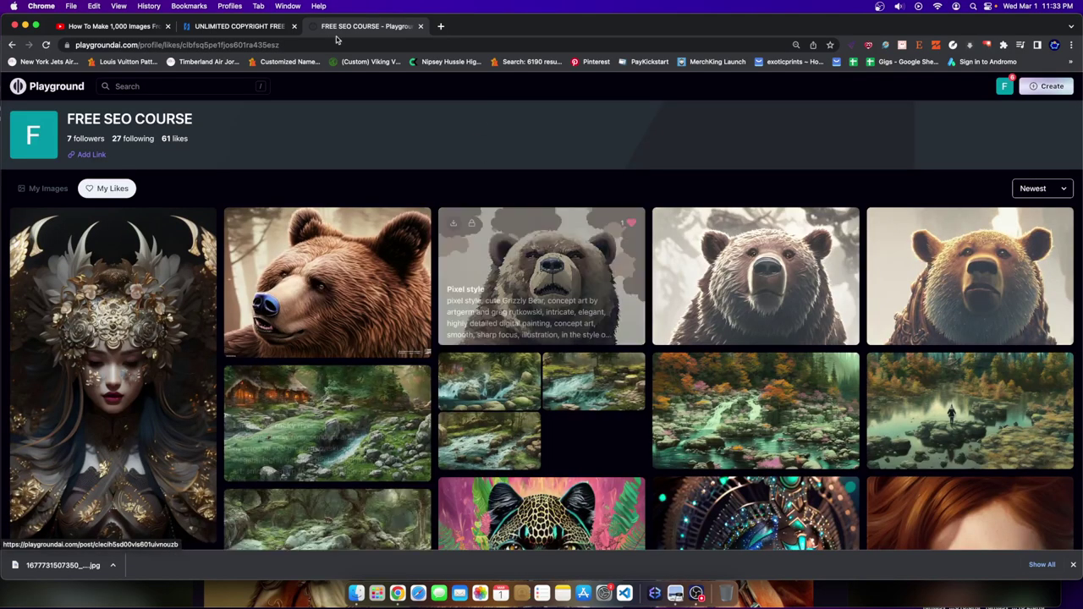
Load stablediffusionprompter.com in a new browser tab
{"action": "left_click", "coordinate": [440, 27]}
{"action": "type", "text": "stab"}
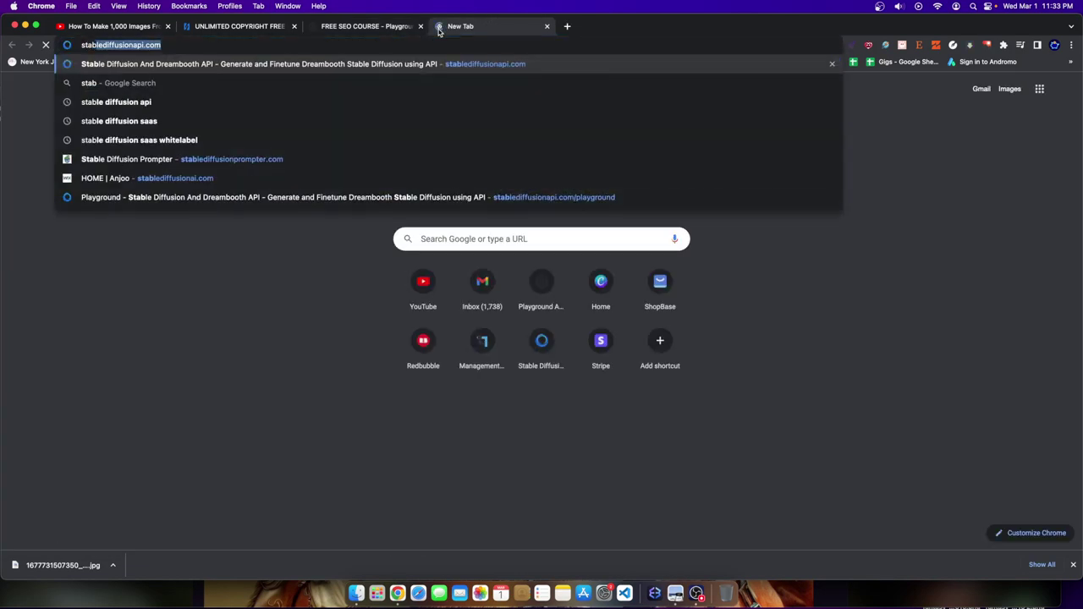
{"action": "type", "text": "lediff"}
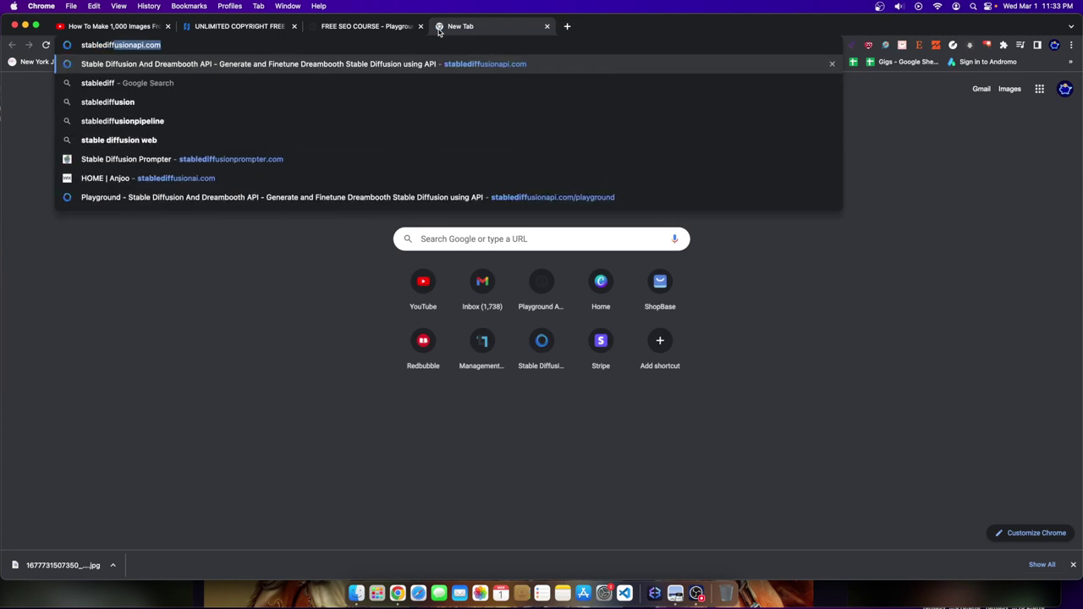
{"action": "type", "text": "usionprompt"}
{"action": "key", "text": "Return"}
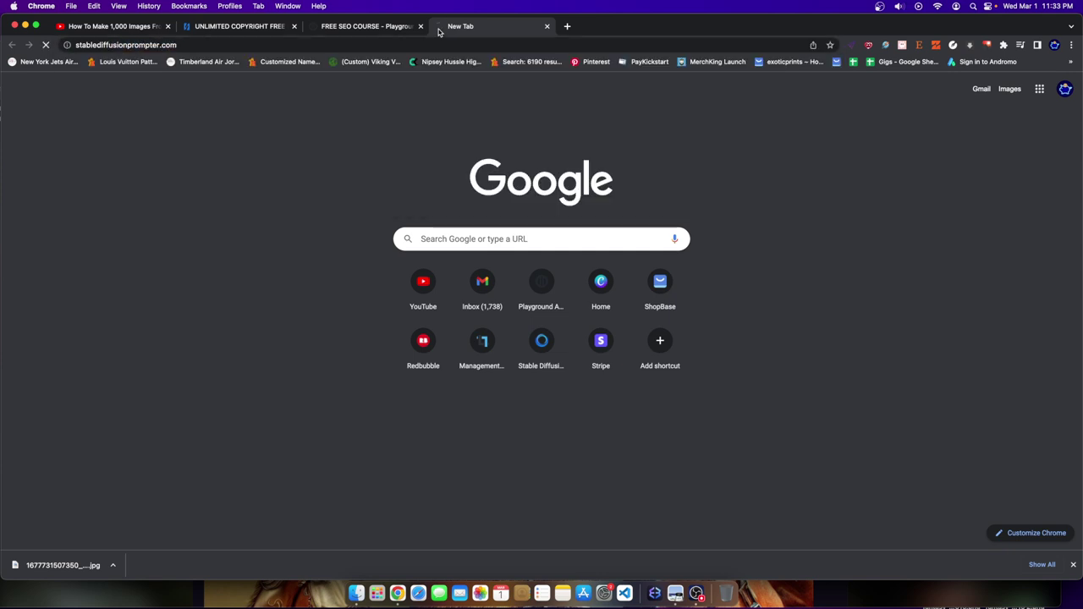
Open the 'A Man Fighting His Inner Battles' post and select its prompt text
{"action": "scroll", "coordinate": [516, 203], "scroll_direction": "down", "scroll_amount": 5}
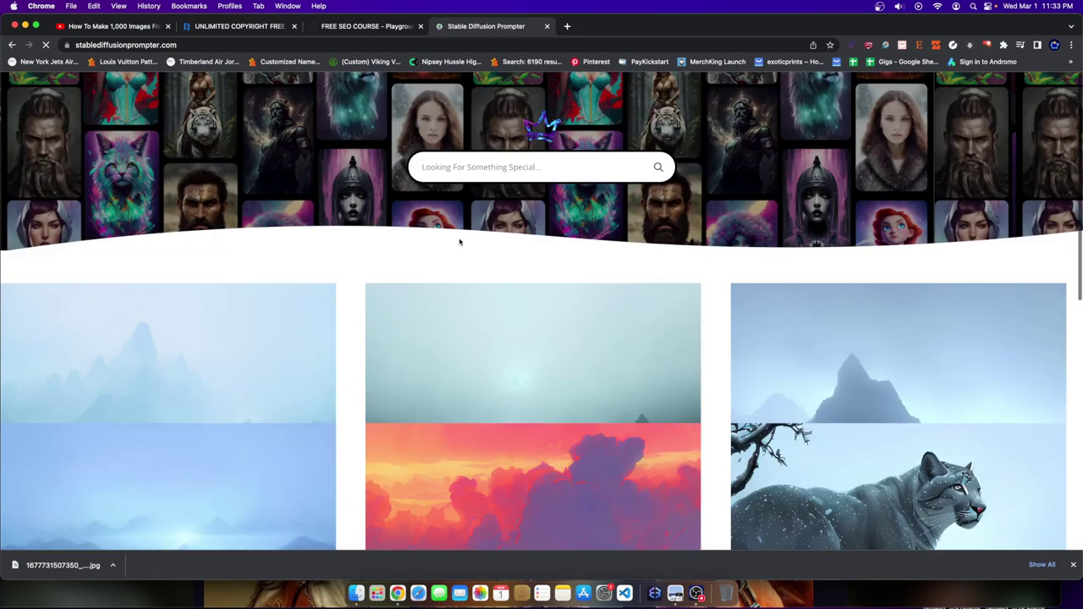
{"action": "scroll", "coordinate": [479, 245], "scroll_direction": "down", "scroll_amount": 10}
{"action": "scroll", "coordinate": [281, 230], "scroll_direction": "down", "scroll_amount": 5}
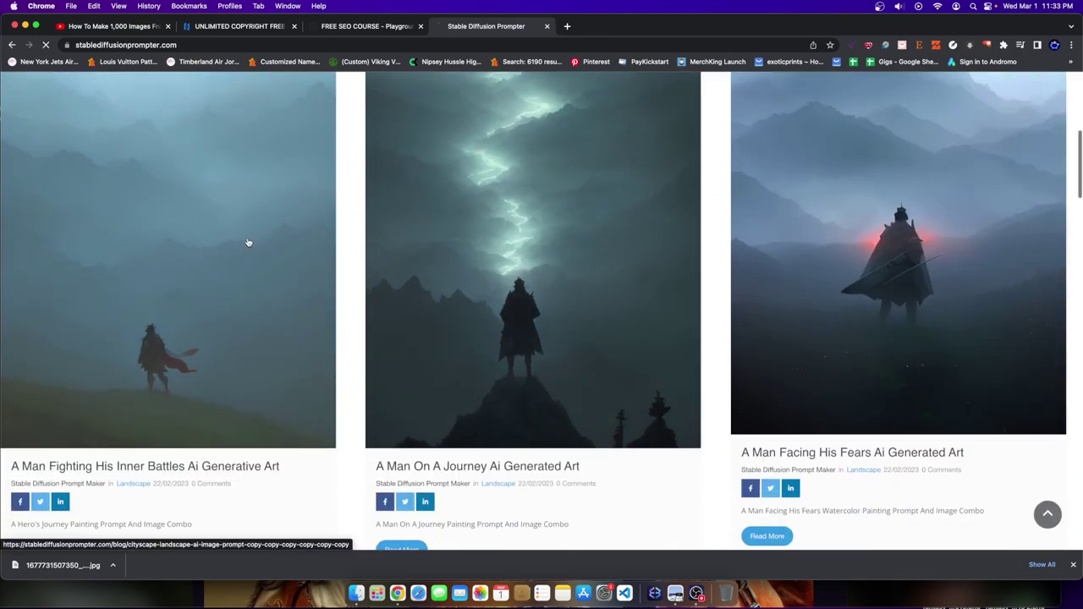
{"action": "left_click", "coordinate": [246, 242]}
{"action": "scroll", "coordinate": [232, 226], "scroll_direction": "down", "scroll_amount": 10}
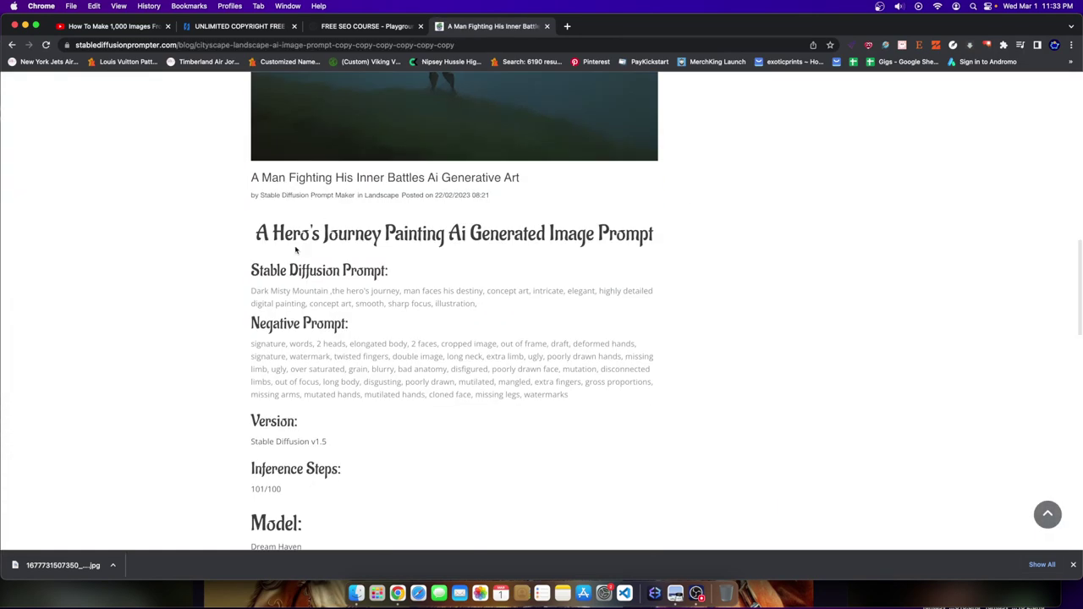
{"action": "left_click_drag", "start_coordinate": [295, 245], "coordinate": [364, 369]}
{"action": "scroll", "coordinate": [319, 164], "scroll_direction": "down", "scroll_amount": 10}
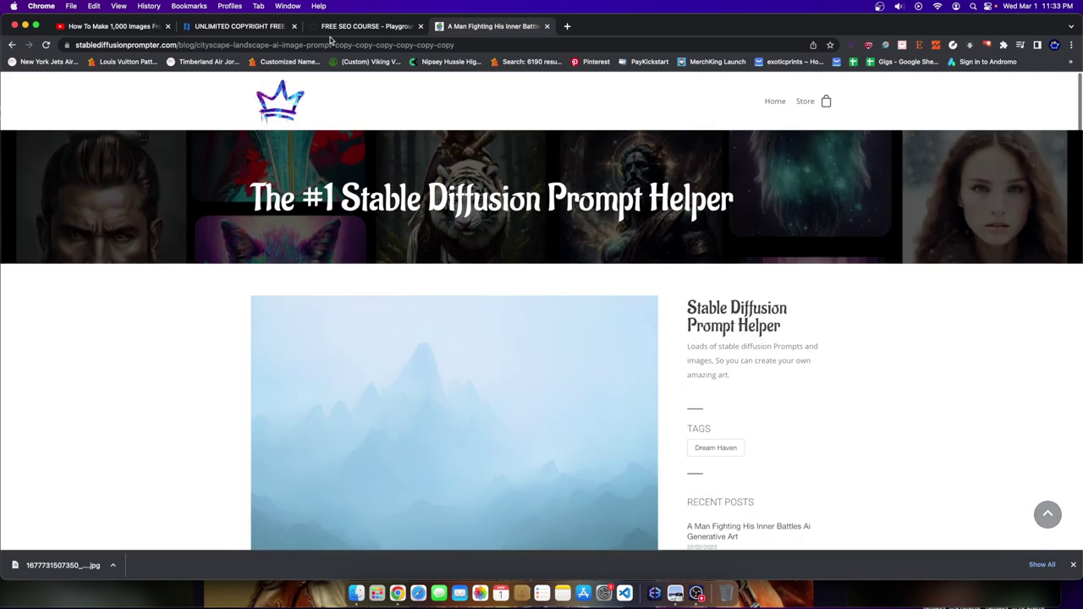
{"action": "left_click", "coordinate": [352, 25]}
{"action": "mouse_move", "coordinate": [492, 285]}
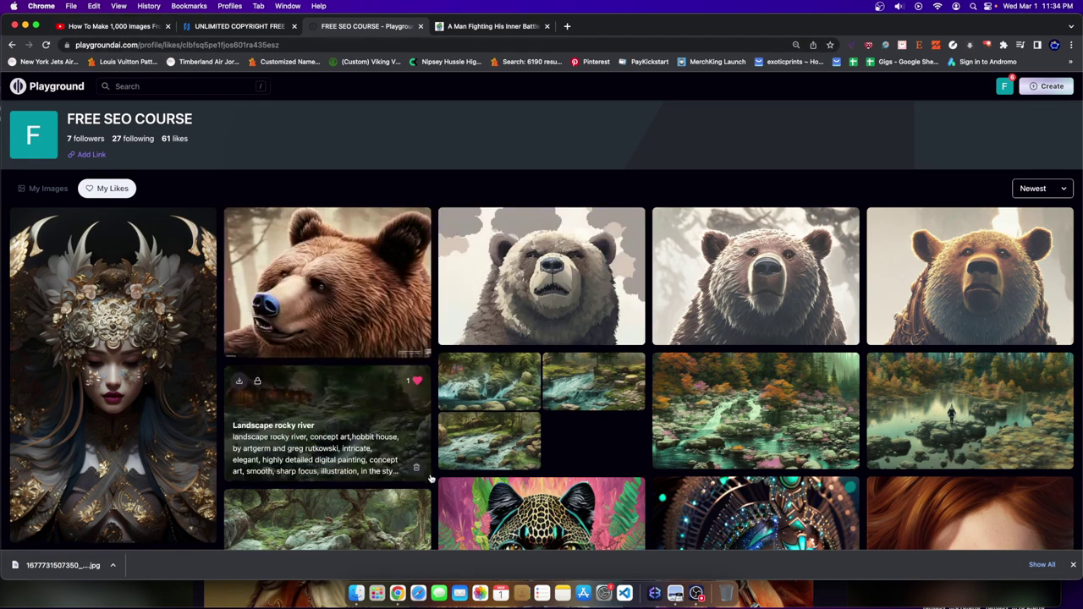
Start a new creation with the downloaded mountain photo as the Image to Image source
{"action": "scroll", "coordinate": [761, 254], "scroll_direction": "down", "scroll_amount": 3}
{"action": "scroll", "coordinate": [931, 169], "scroll_direction": "up", "scroll_amount": 3}
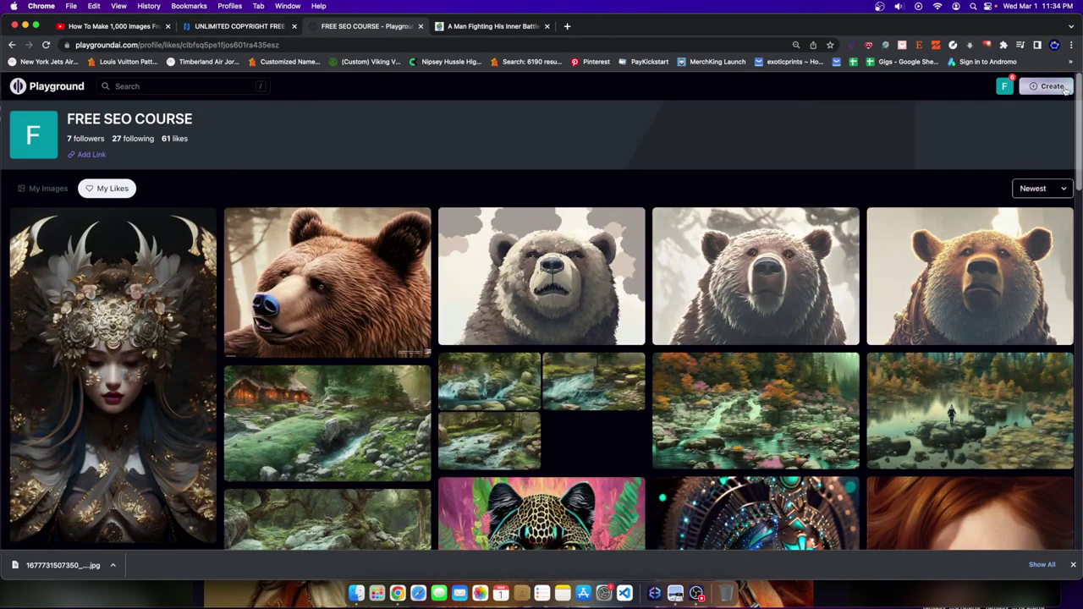
{"action": "left_click", "coordinate": [1049, 87]}
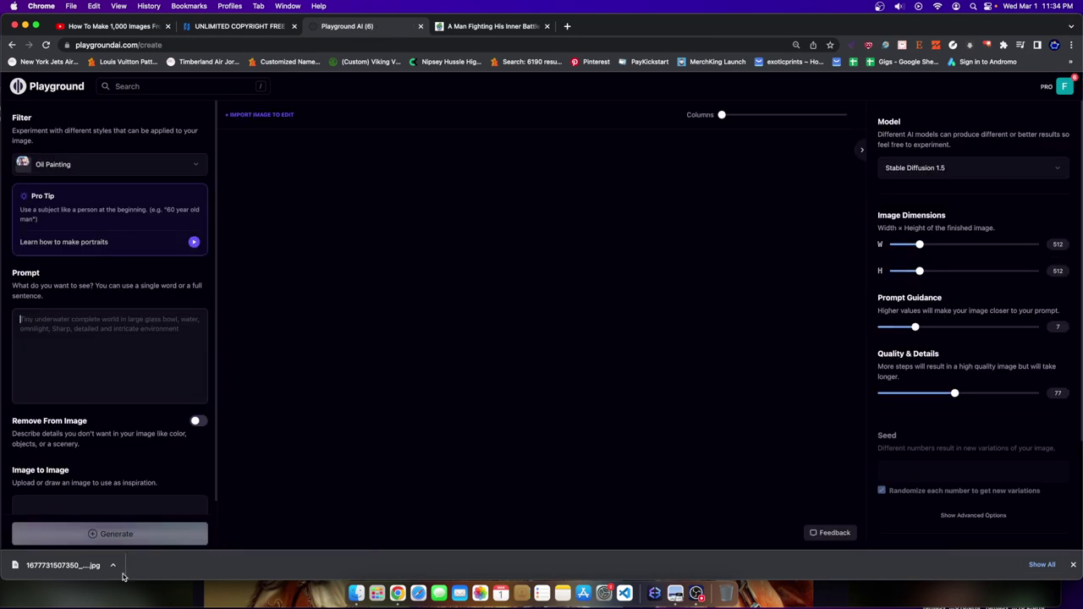
{"action": "left_click_drag", "start_coordinate": [144, 455], "coordinate": [83, 409]}
{"action": "left_click_drag", "start_coordinate": [100, 462], "coordinate": [95, 476]}
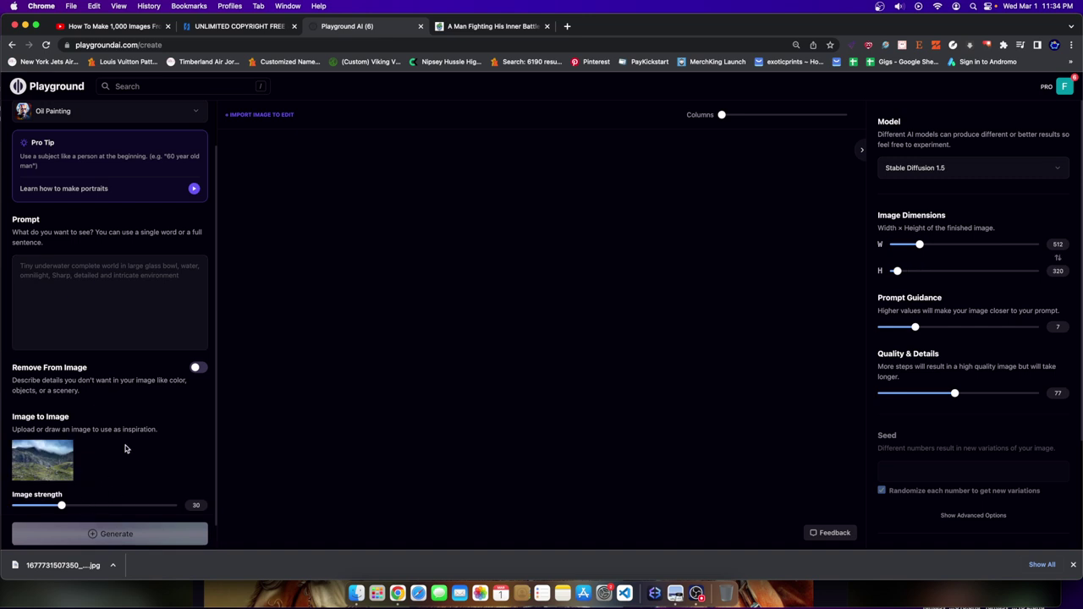
Paste the copied rocky-river landscape prompt into the prompt box
{"action": "left_click", "coordinate": [987, 44]}
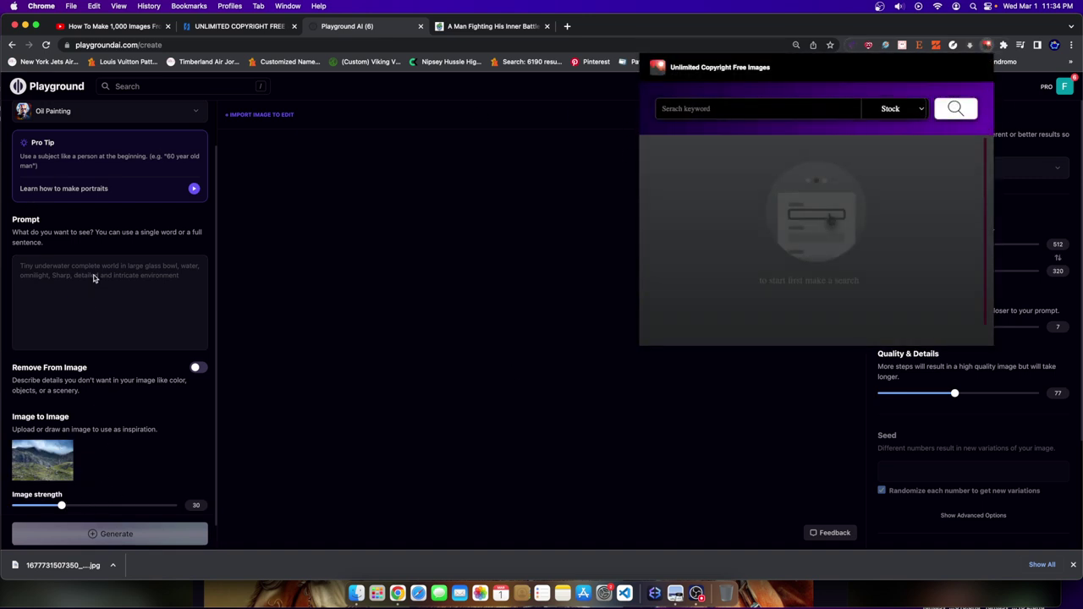
{"action": "scroll", "coordinate": [97, 253], "scroll_direction": "up", "scroll_amount": 2}
{"action": "left_click", "coordinate": [105, 330]}
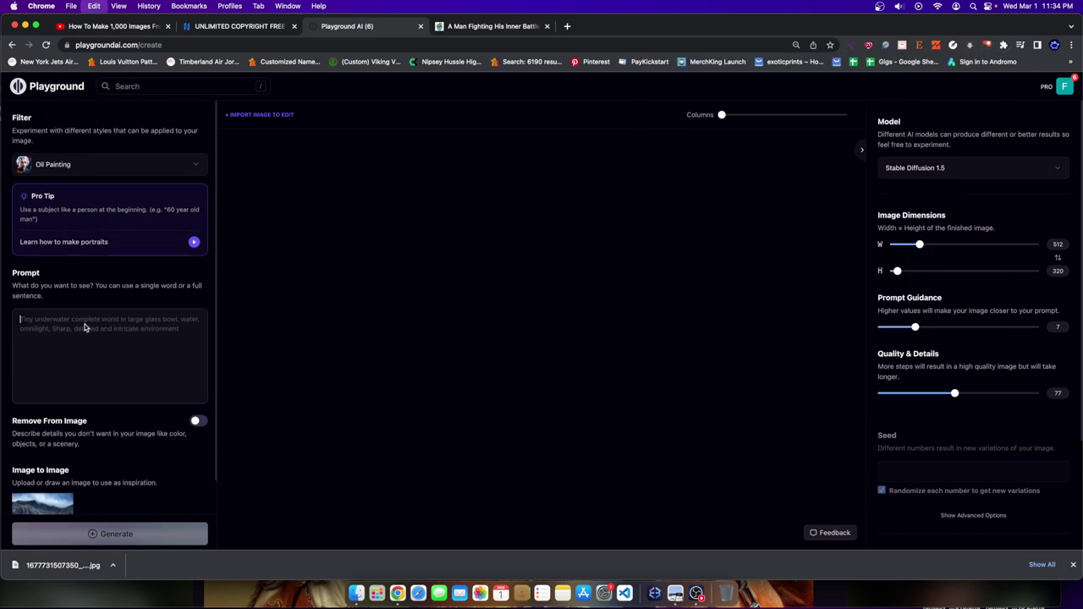
{"action": "key", "text": "super+v"}
Set the output dimensions to 704×448, raising the height from 320 to 448
{"action": "scroll", "coordinate": [84, 337], "scroll_direction": "down", "scroll_amount": 4}
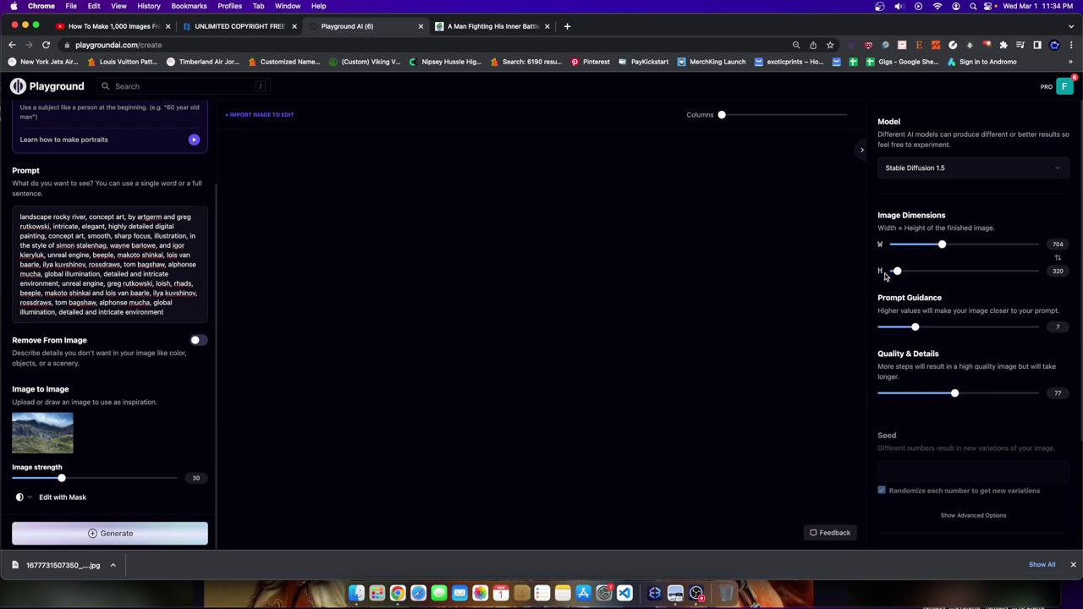
{"action": "left_click_drag", "start_coordinate": [895, 272], "coordinate": [912, 271]}
{"action": "scroll", "coordinate": [982, 423], "scroll_direction": "down", "scroll_amount": 3}
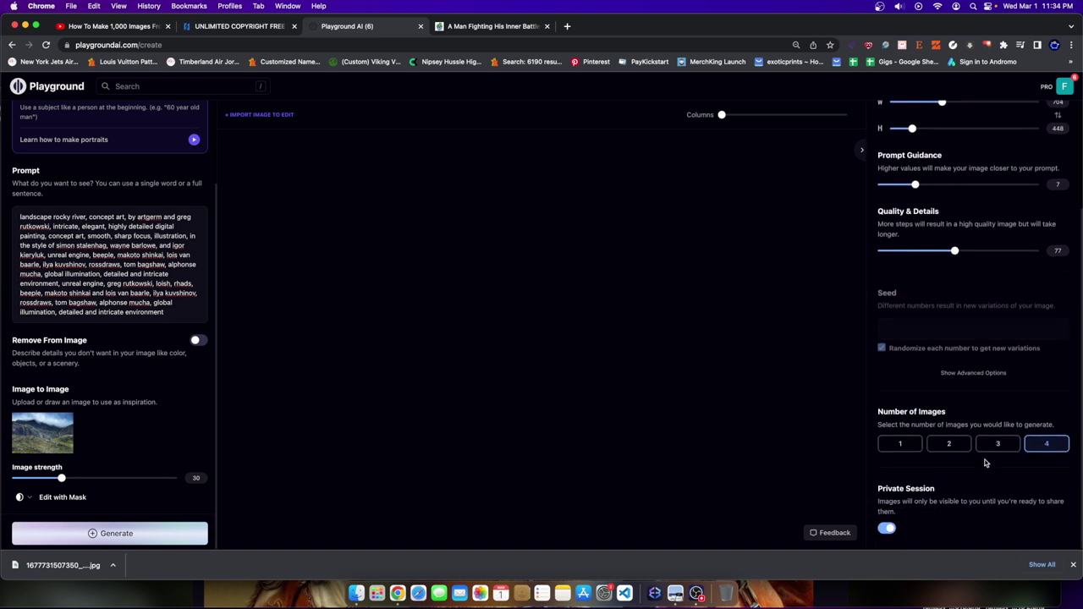
{"action": "scroll", "coordinate": [140, 425], "scroll_direction": "up", "scroll_amount": 1}
{"action": "scroll", "coordinate": [140, 425], "scroll_direction": "up", "scroll_amount": 3}
Generate four Oil Painting rocky-river images from the source photo and look over the results
{"action": "scroll", "coordinate": [163, 462], "scroll_direction": "down", "scroll_amount": 3}
{"action": "scroll", "coordinate": [123, 266], "scroll_direction": "up", "scroll_amount": 2}
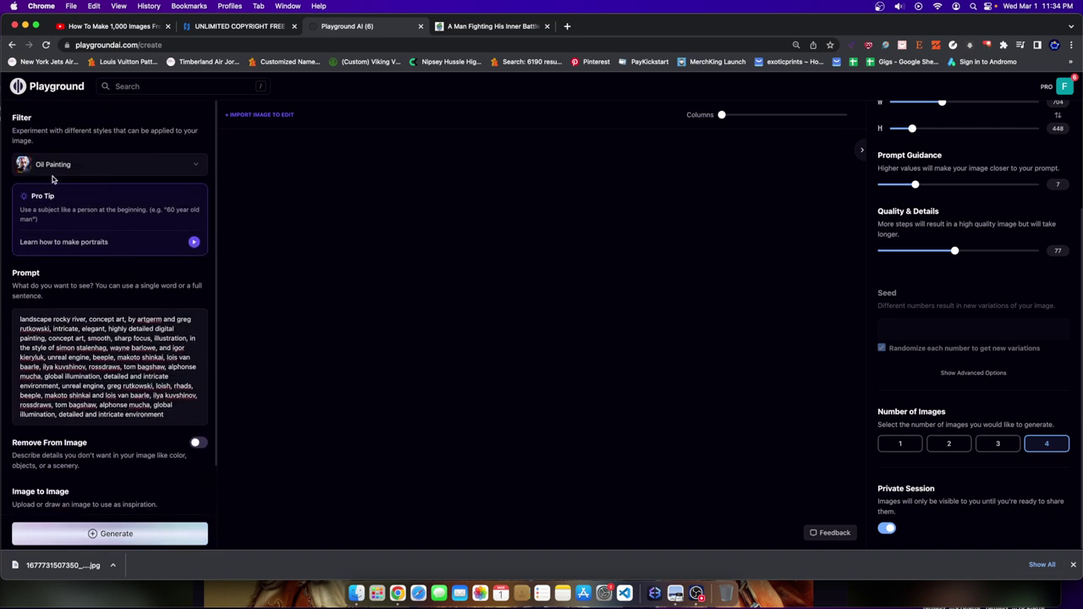
{"action": "scroll", "coordinate": [992, 348], "scroll_direction": "up", "scroll_amount": 3}
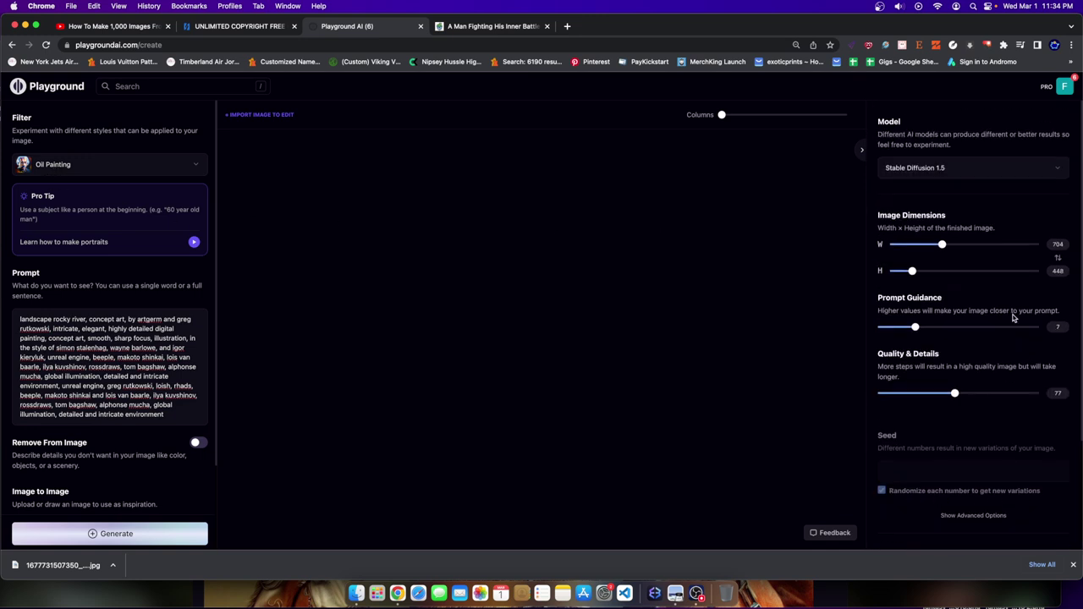
{"action": "left_click", "coordinate": [175, 539]}
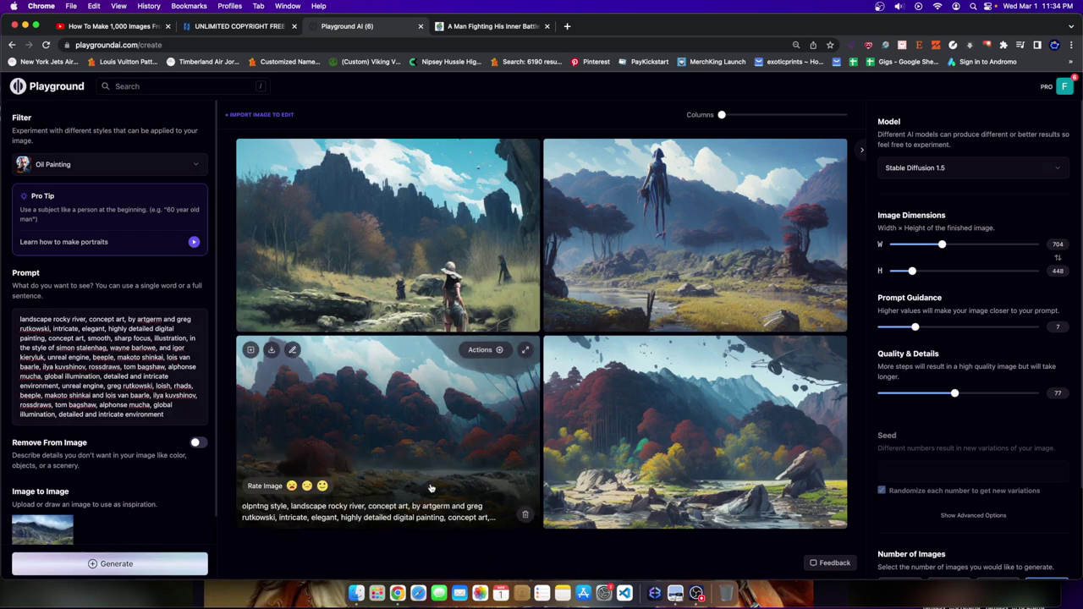
{"action": "mouse_move", "coordinate": [742, 426]}
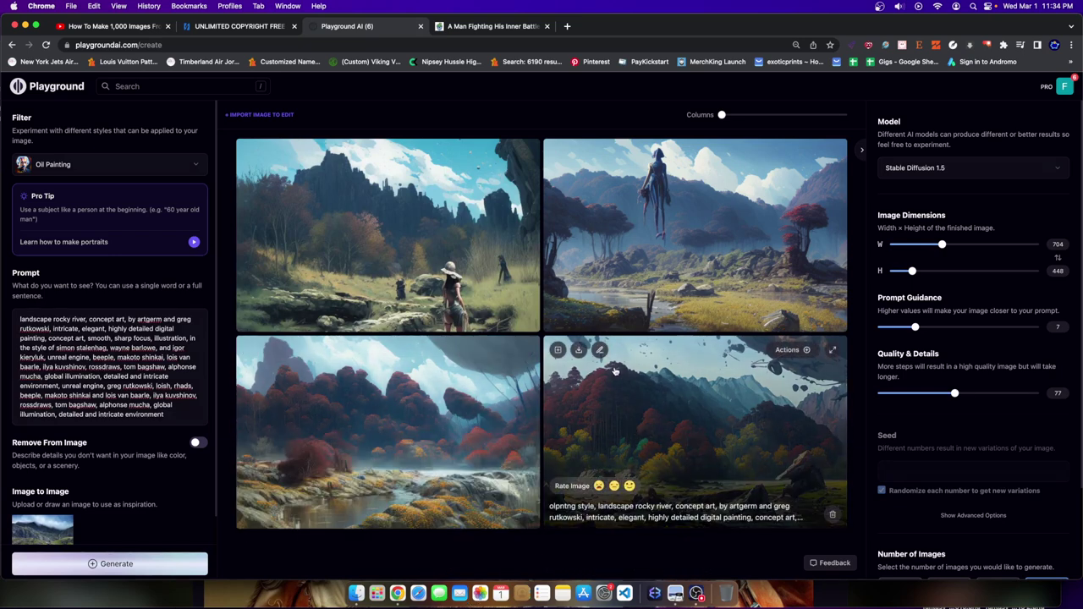
{"action": "mouse_move", "coordinate": [463, 423]}
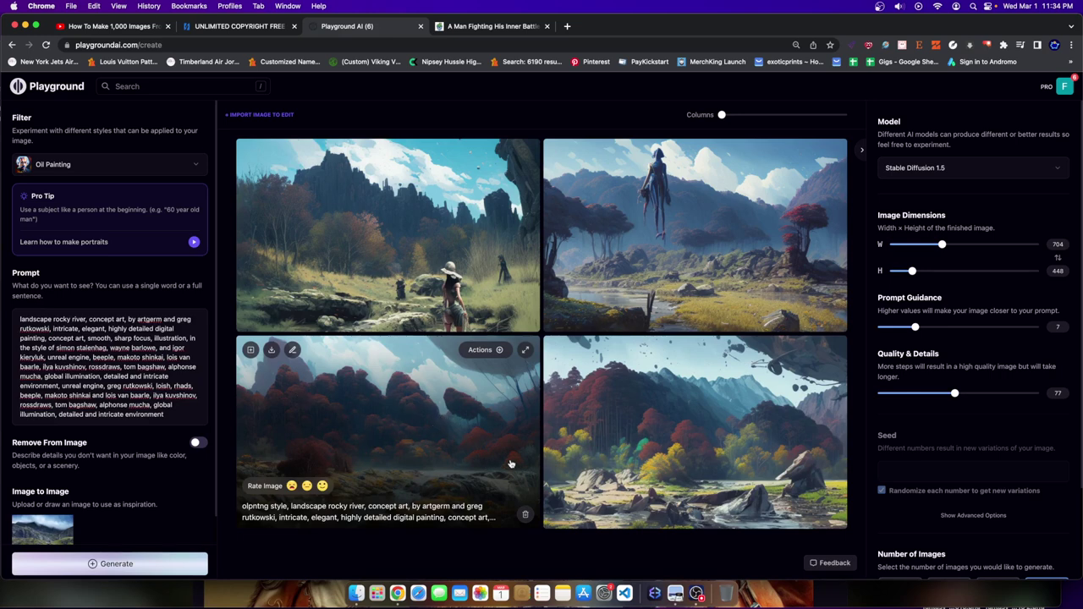
{"action": "mouse_move", "coordinate": [438, 193]}
Preview the bottom-left red-forest painting, then upscale it 4x and download the PNG
{"action": "left_click", "coordinate": [524, 350]}
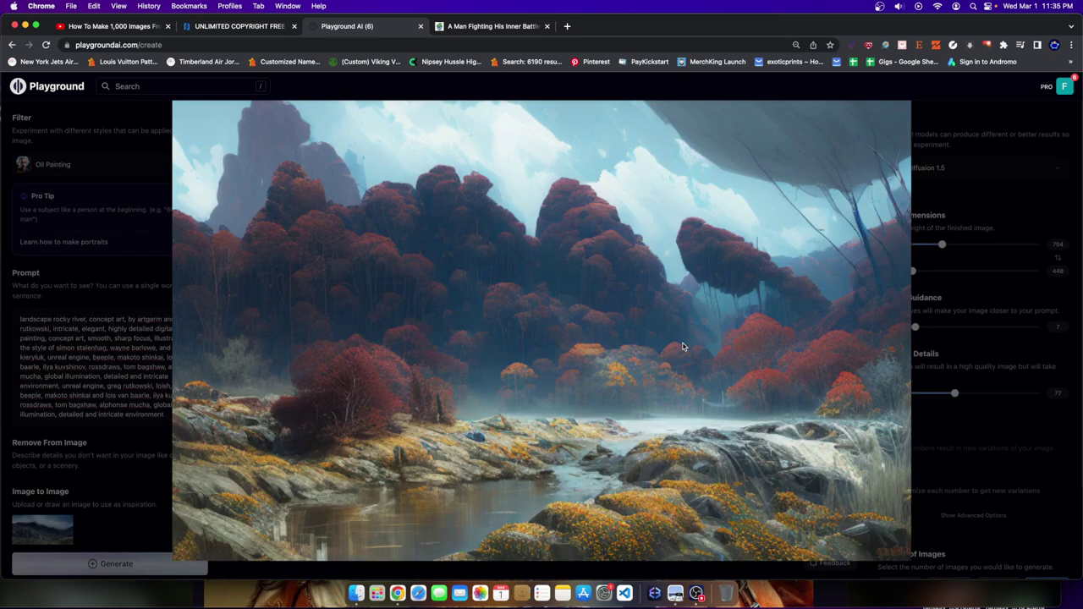
{"action": "left_click", "coordinate": [970, 292]}
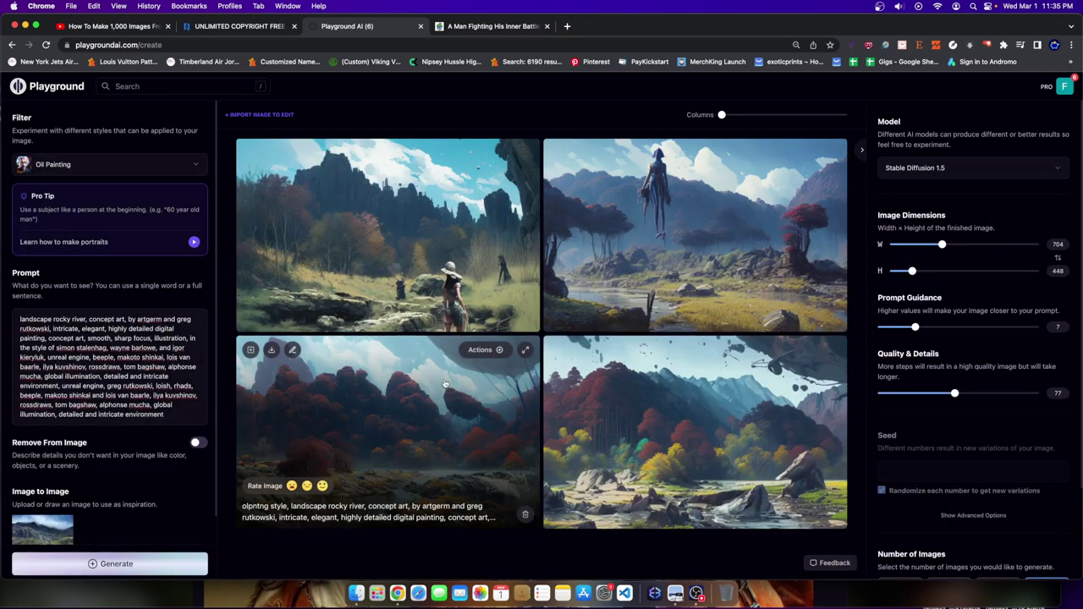
{"action": "left_click", "coordinate": [480, 350]}
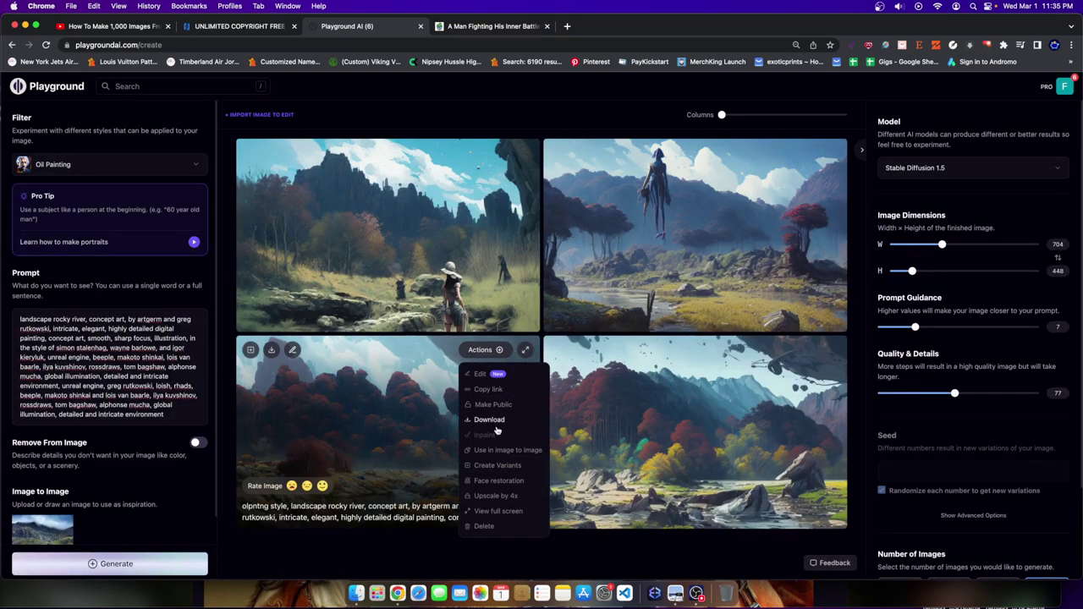
{"action": "left_click", "coordinate": [495, 496]}
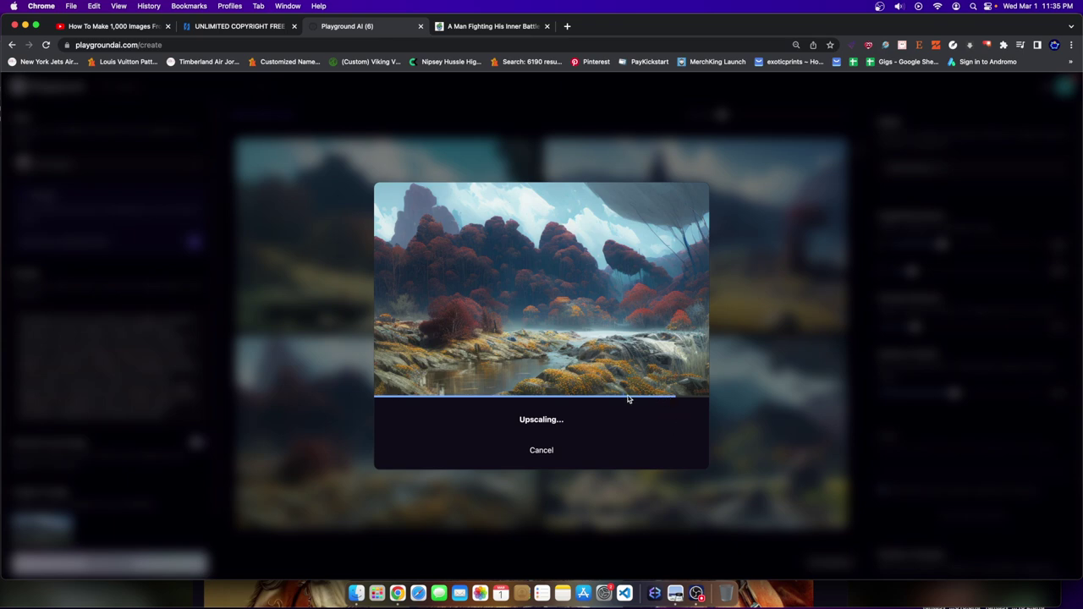
{"action": "left_click", "coordinate": [594, 434]}
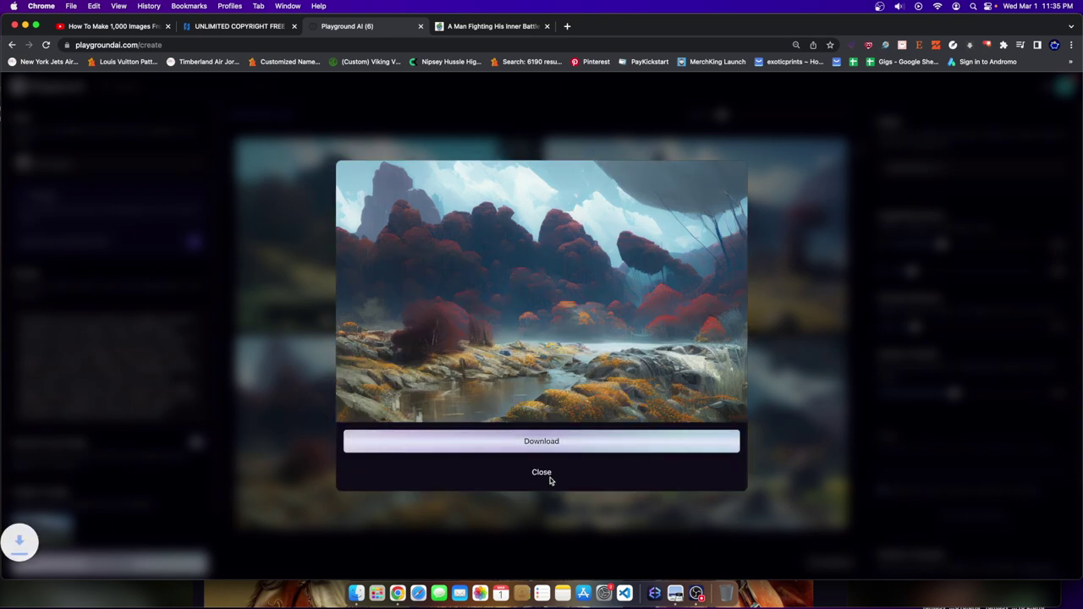
{"action": "left_click", "coordinate": [63, 570]}
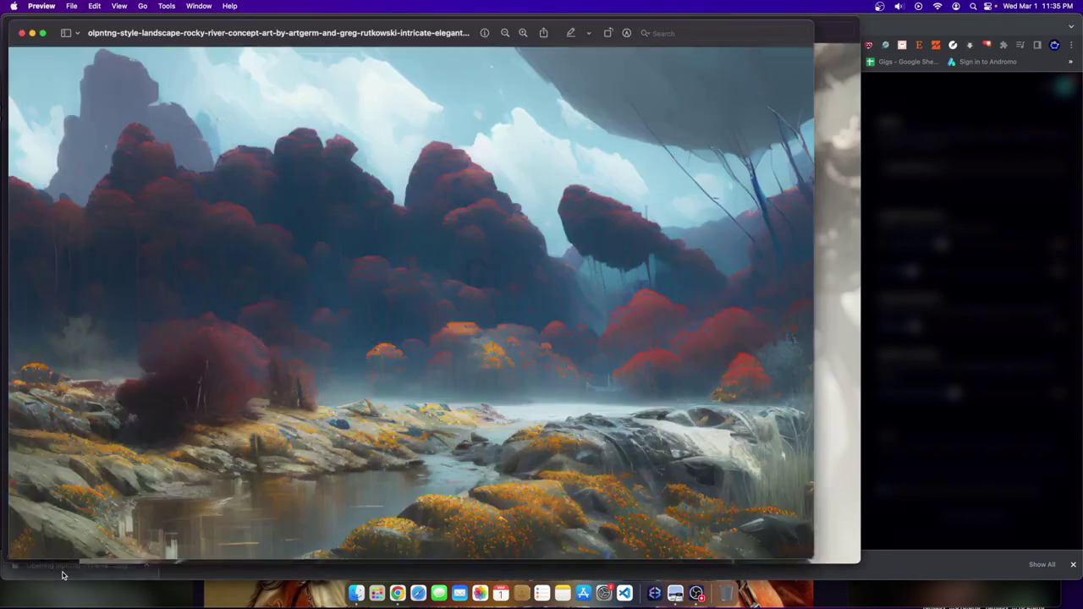
{"action": "left_click", "coordinate": [1069, 254]}
{"action": "left_click", "coordinate": [1069, 254]}
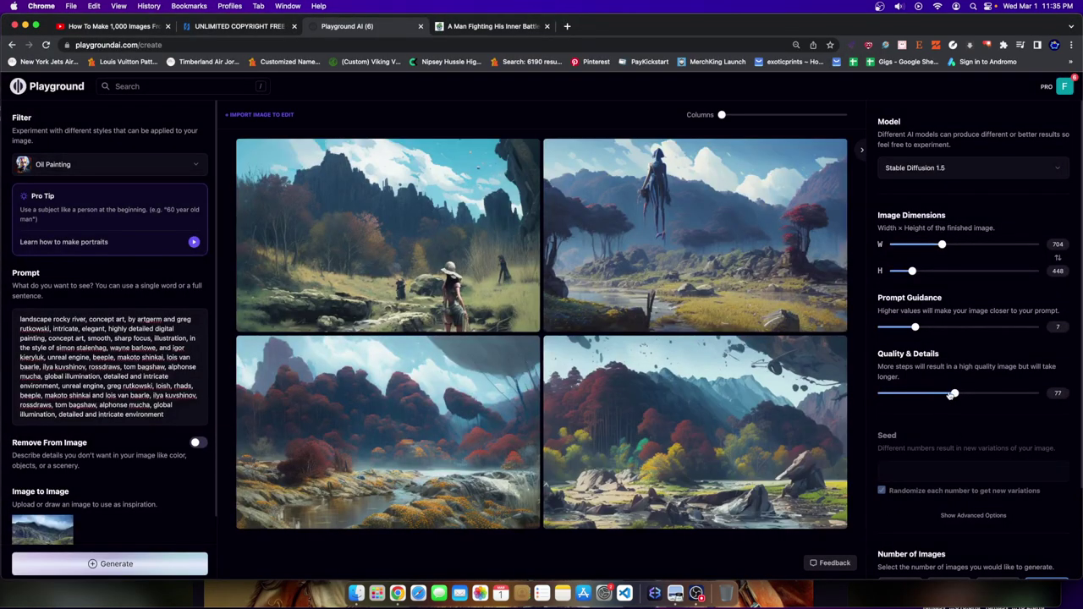
Lower Quality & Details to 66 and preview the bottom-right landscape
{"action": "left_click_drag", "start_coordinate": [955, 393], "coordinate": [942, 394]}
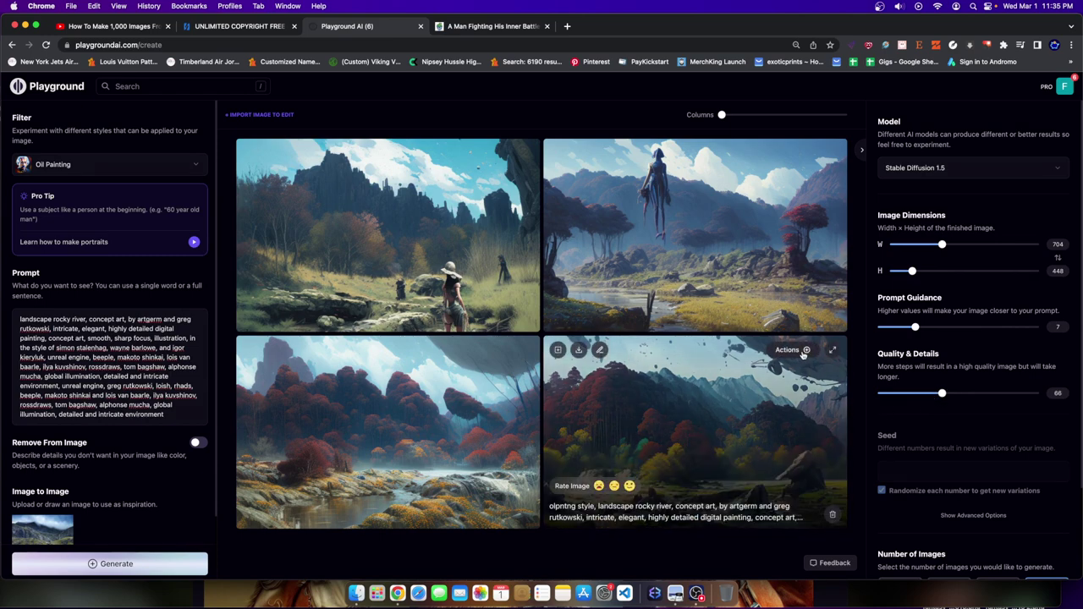
{"action": "left_click", "coordinate": [838, 355]}
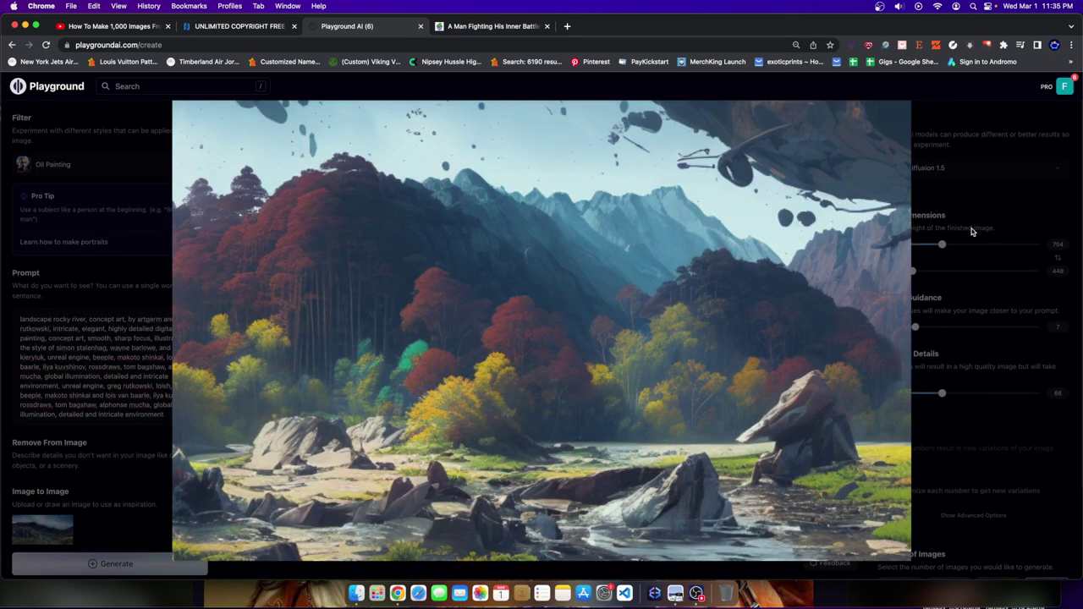
{"action": "left_click", "coordinate": [989, 228]}
Upscale the bottom-right autumn boulder scene 4x and download it as a PNG
{"action": "left_click", "coordinate": [794, 351]}
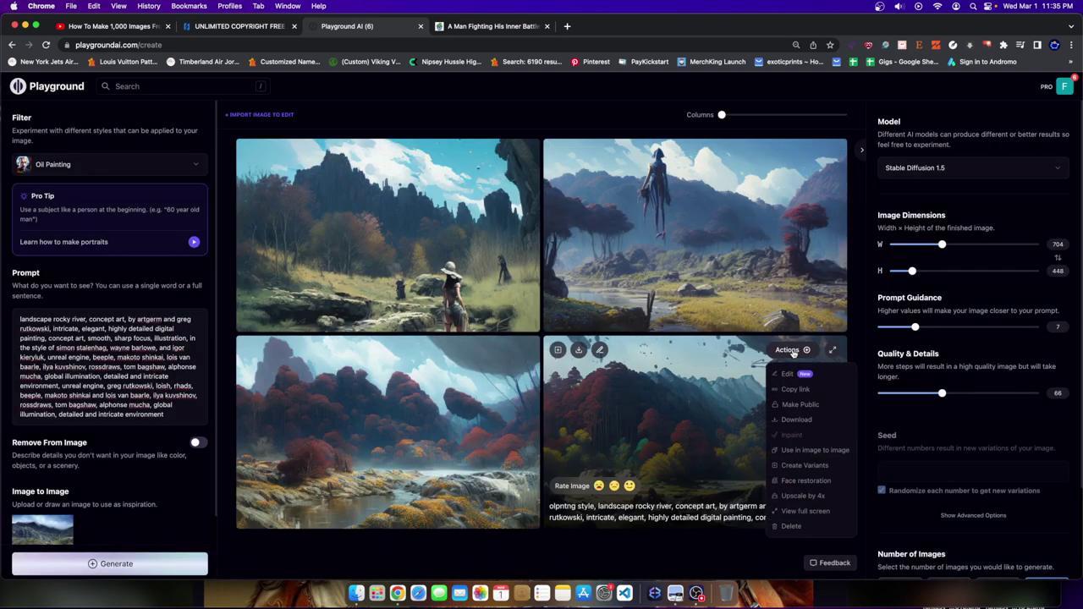
{"action": "left_click", "coordinate": [800, 496]}
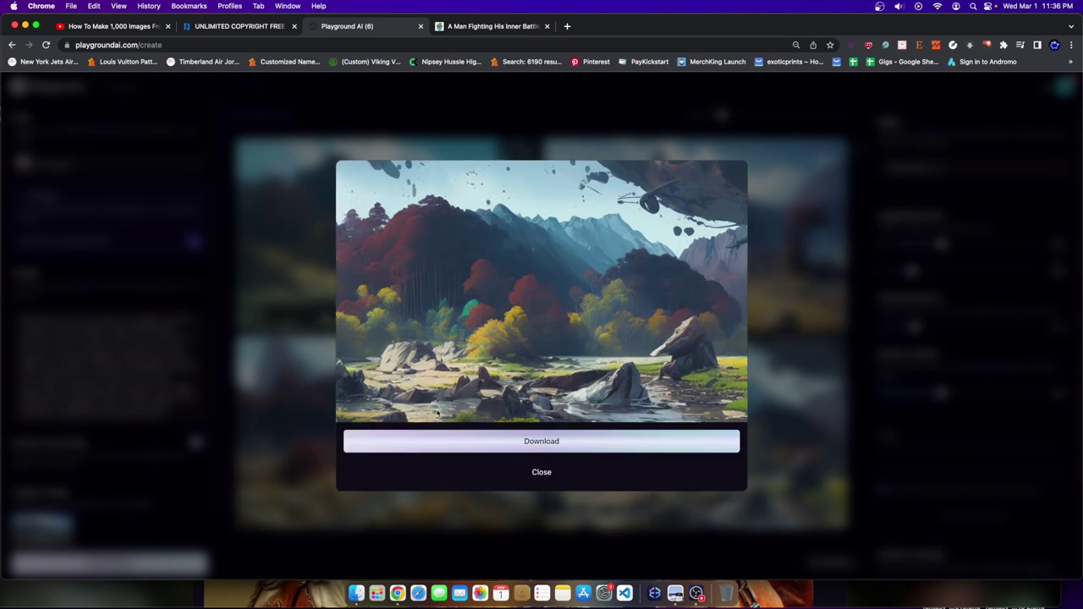
{"action": "left_click", "coordinate": [470, 442]}
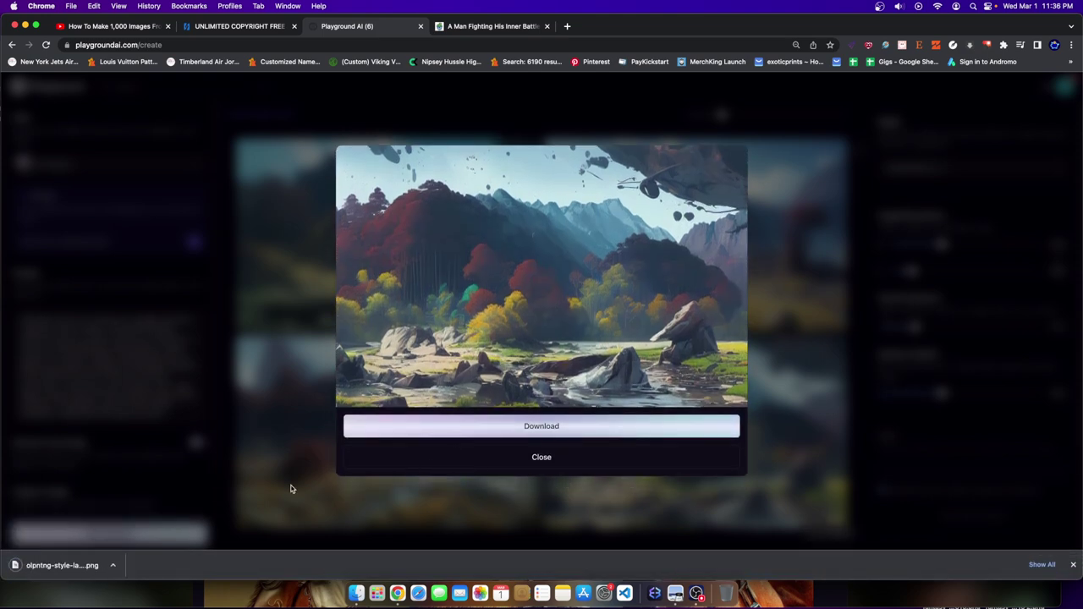
{"action": "left_click", "coordinate": [83, 565]}
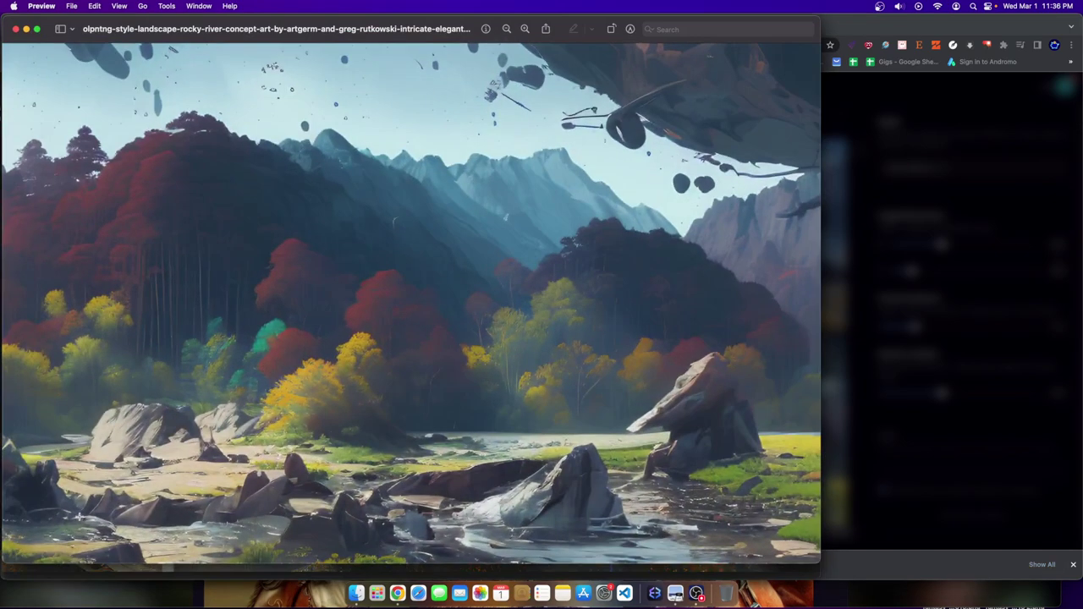
{"action": "key", "text": "super+w"}
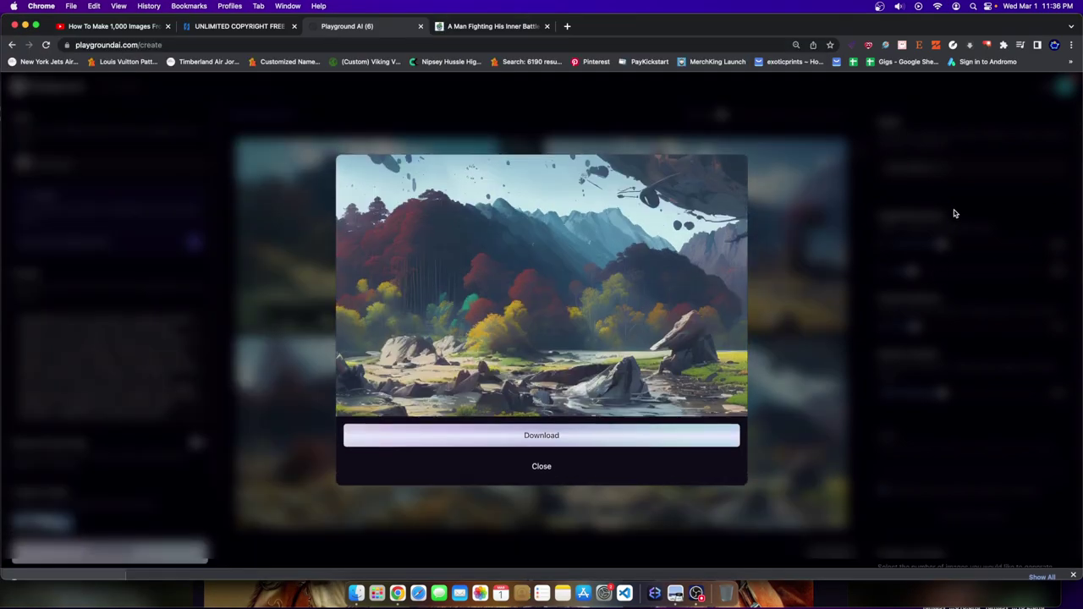
{"action": "left_click", "coordinate": [856, 201]}
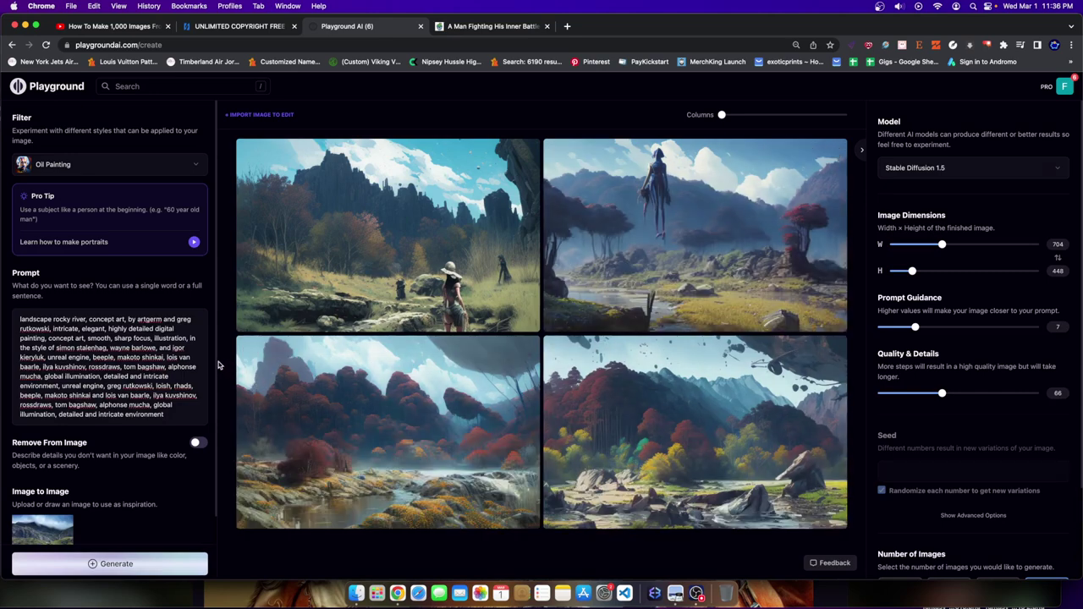
Open the new landscape PNG and the mountain stock JPG side by side in Preview
{"action": "scroll", "coordinate": [102, 330], "scroll_direction": "down", "scroll_amount": 2}
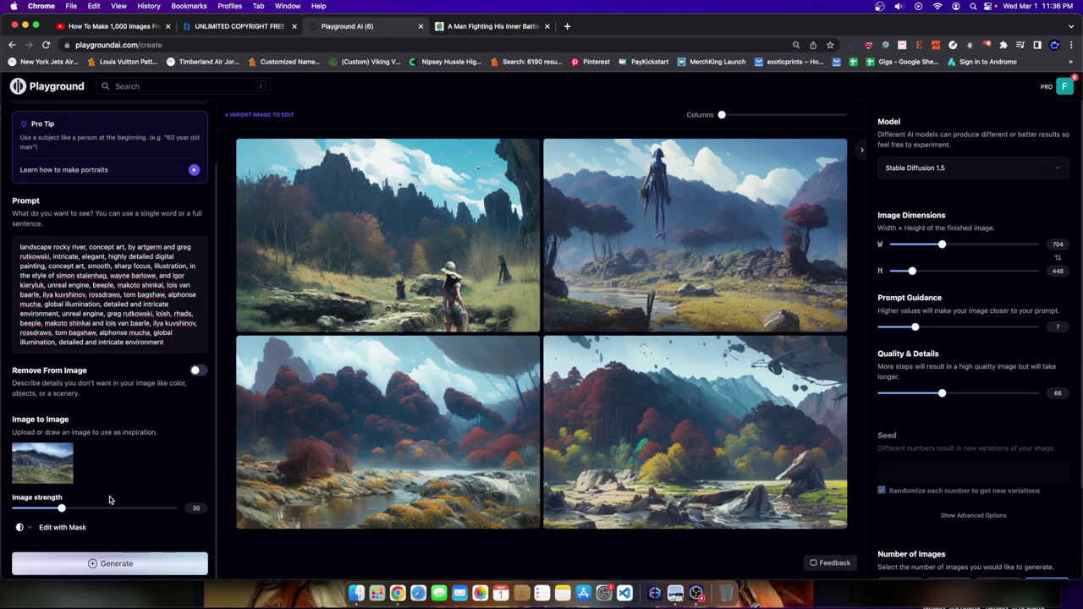
{"action": "left_click", "coordinate": [356, 593]}
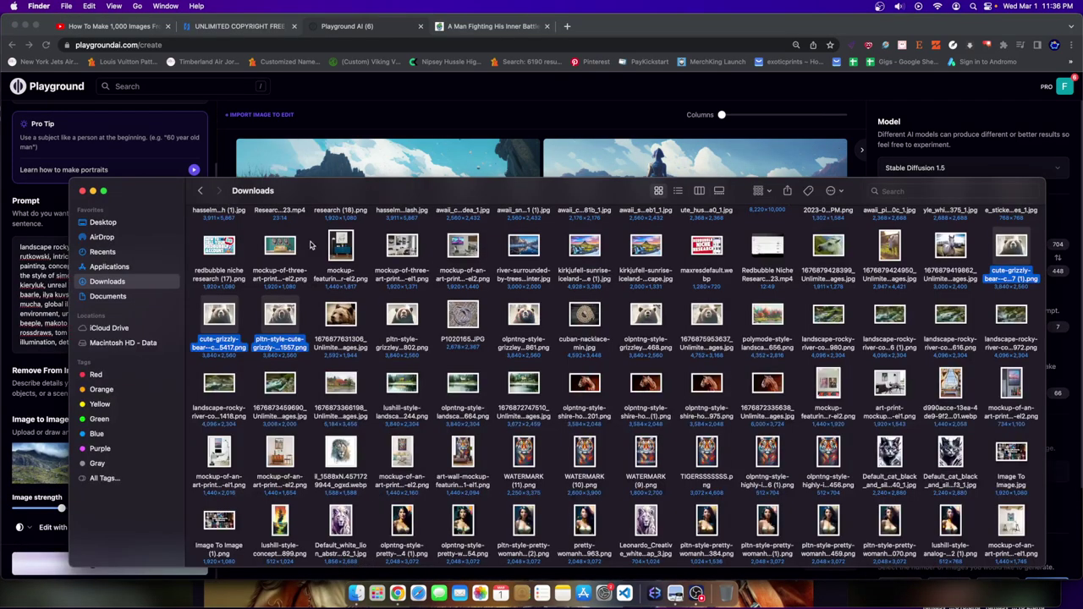
{"action": "scroll", "coordinate": [527, 325], "scroll_direction": "up", "scroll_amount": 5}
{"action": "scroll", "coordinate": [224, 245], "scroll_direction": "up", "scroll_amount": 10}
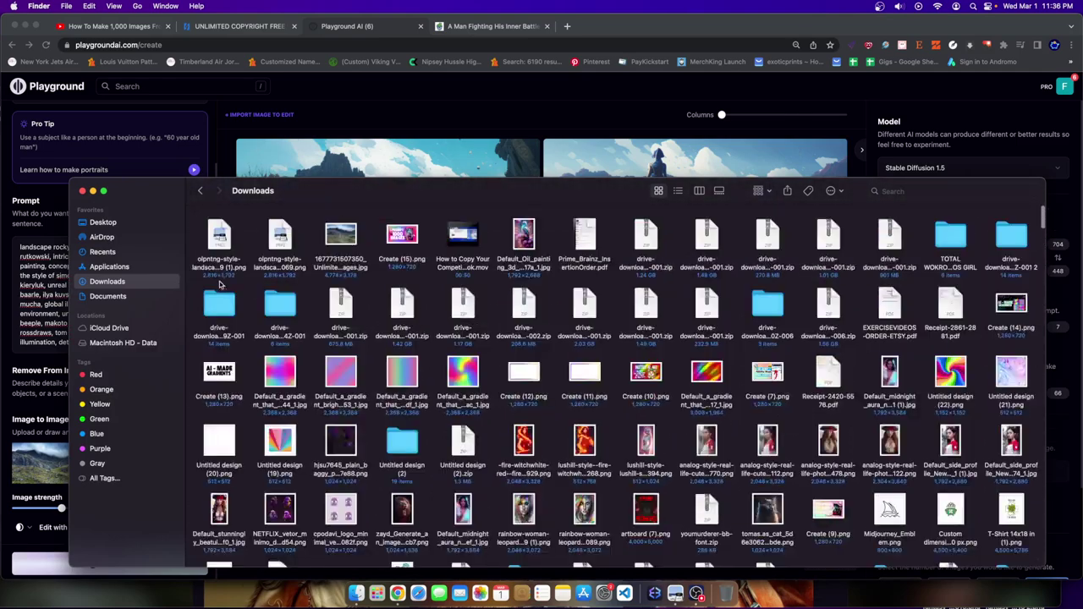
{"action": "double_click", "coordinate": [220, 237]}
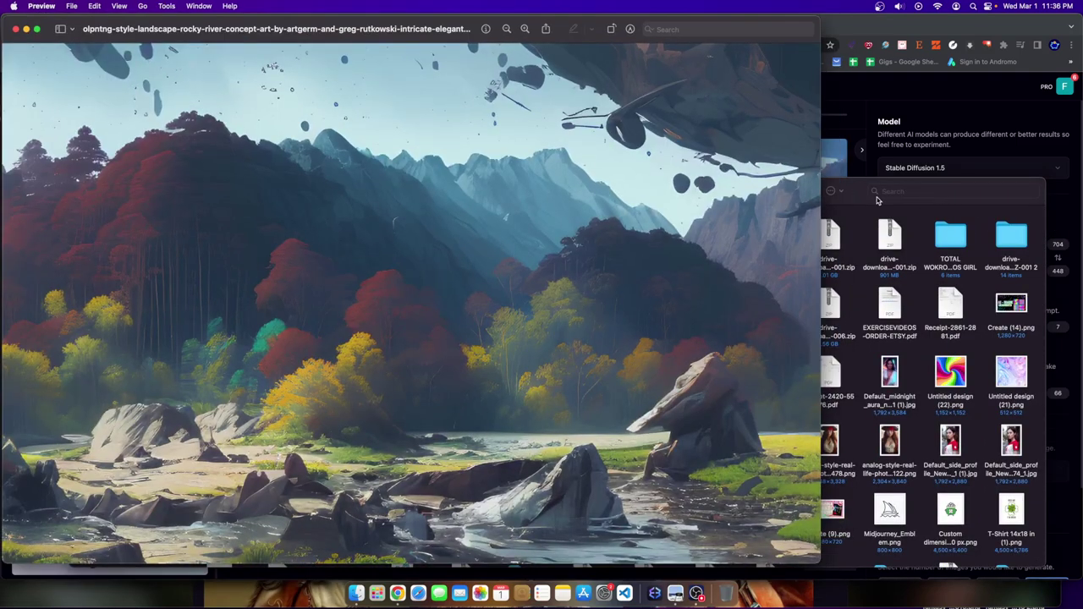
{"action": "key", "text": "super+Tab"}
{"action": "key", "text": "super+Tab"}
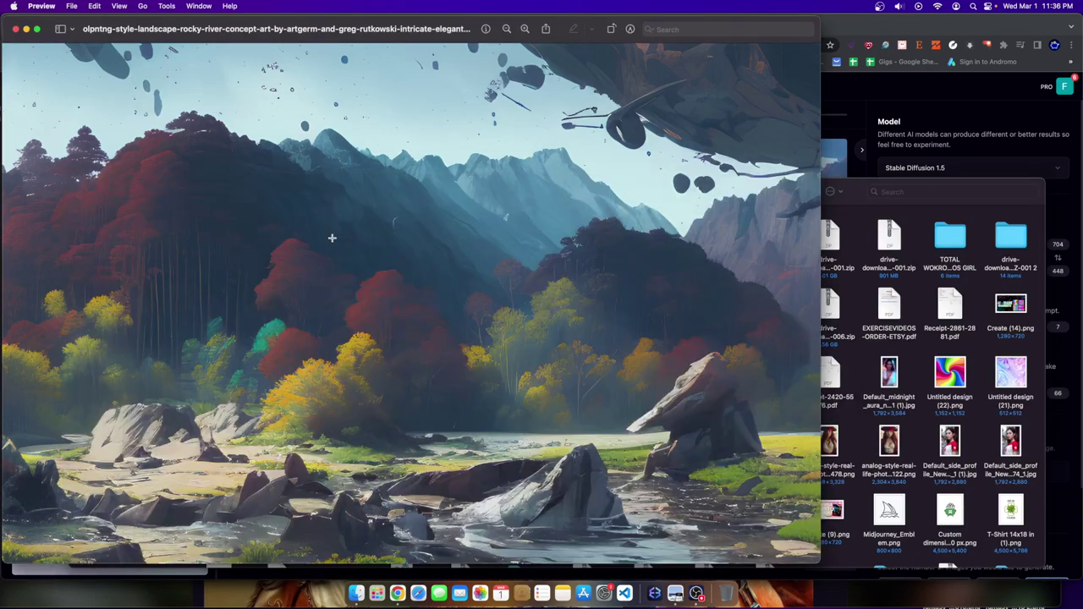
{"action": "key", "text": "Down"}
{"action": "left_click_drag", "start_coordinate": [336, 38], "coordinate": [906, 55]}
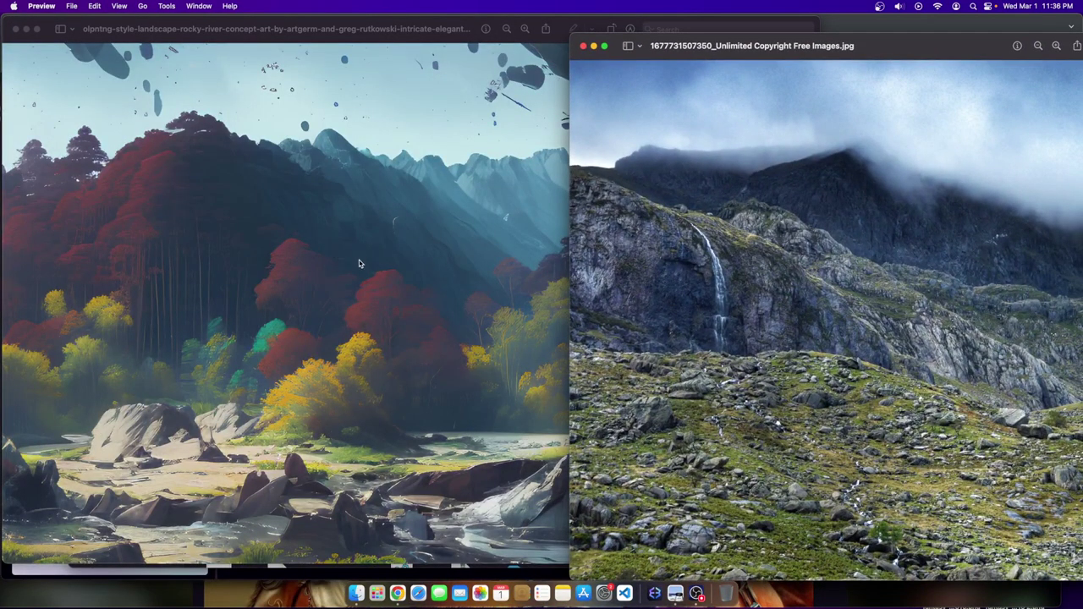
Close Preview, put the Downloads window away and bring Playground back to the front
{"action": "left_click", "coordinate": [14, 29]}
{"action": "left_click", "coordinate": [94, 193]}
{"action": "left_click", "coordinate": [123, 243]}
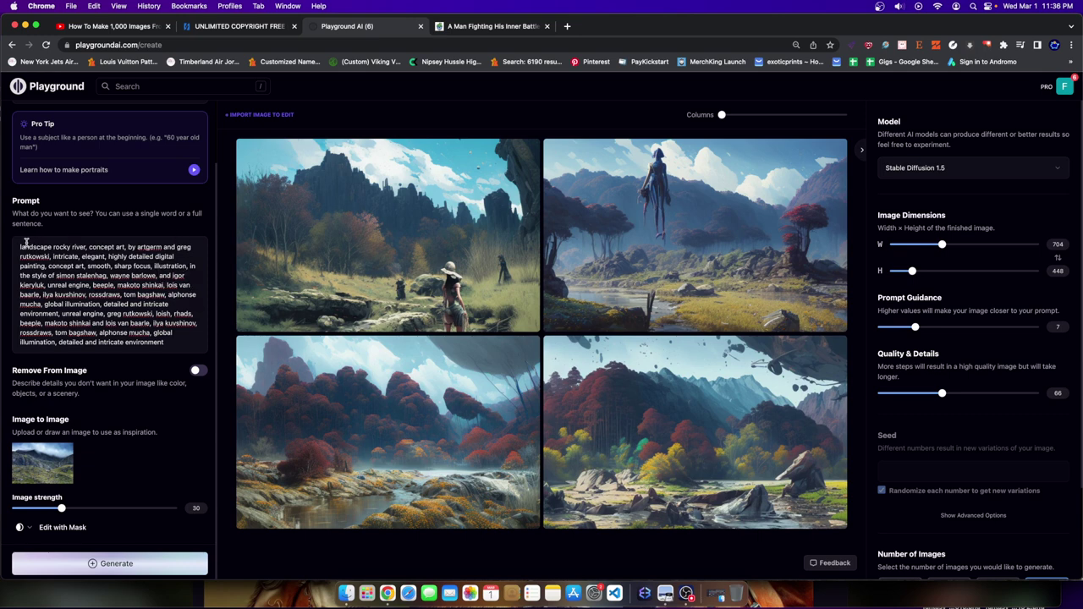
Extend the prompt to read 'landscape rocky river with mountains'
{"action": "double_click", "coordinate": [64, 246]}
{"action": "left_click", "coordinate": [124, 251]}
{"action": "type", "text": "wiot"}
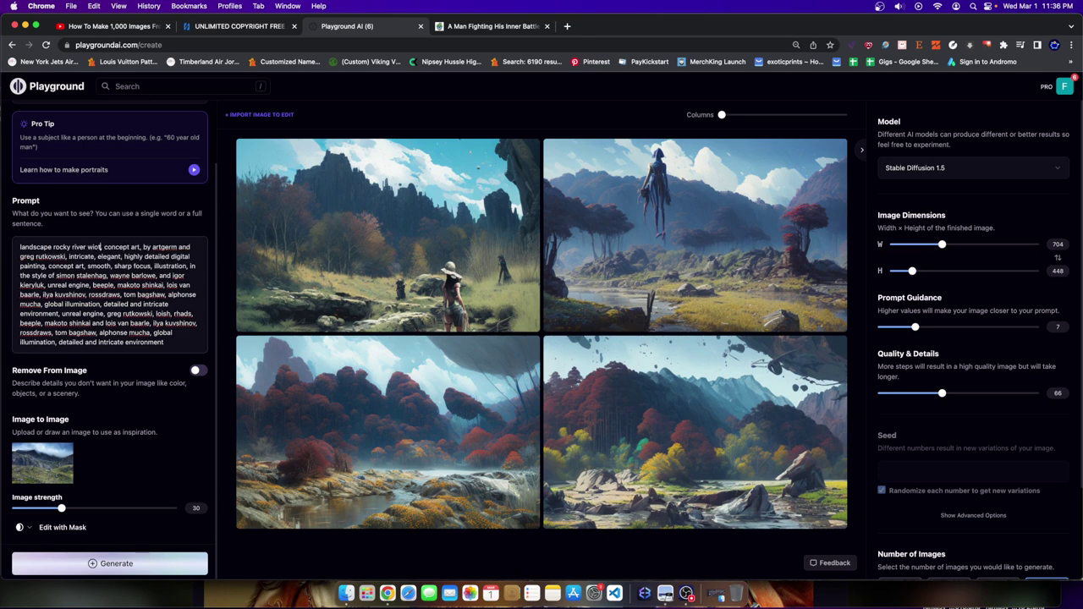
{"action": "key", "text": "BackSpace"}
{"action": "key", "text": "BackSpace"}
{"action": "type", "text": "th mou"}
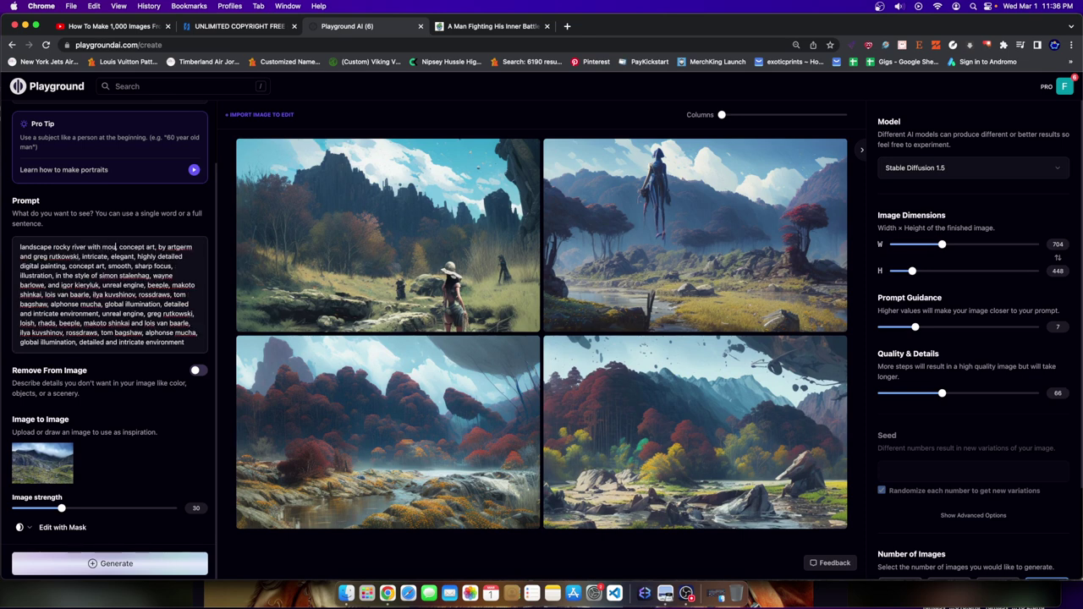
{"action": "type", "text": "ntains"}
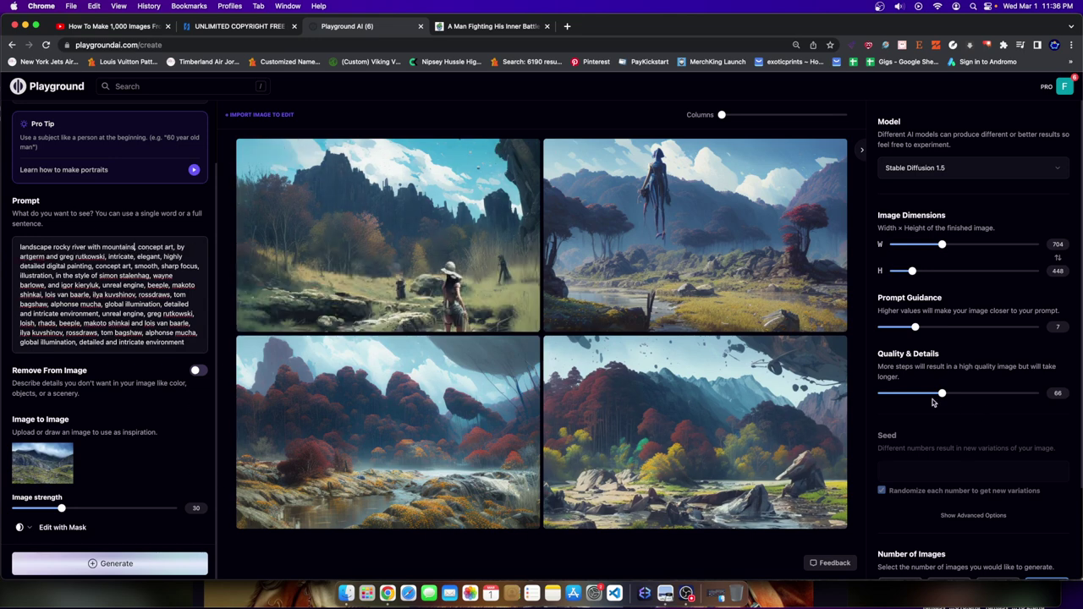
Switch the style filter from Oil Painting to Dream Haven and generate a new batch
{"action": "scroll", "coordinate": [82, 125], "scroll_direction": "up", "scroll_amount": 3}
{"action": "left_click", "coordinate": [107, 164]}
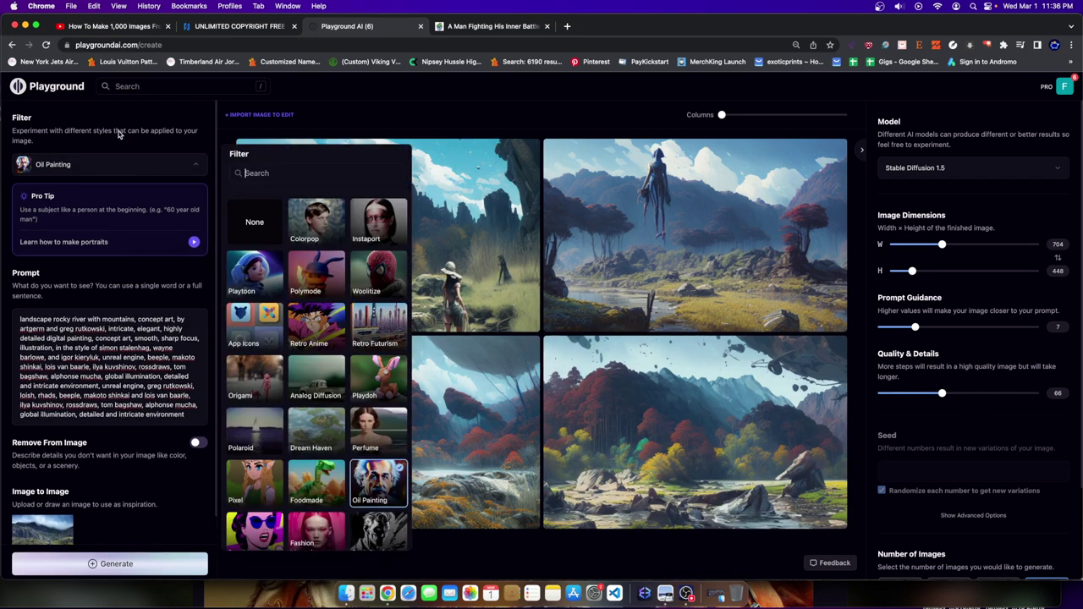
{"action": "left_click", "coordinate": [314, 430]}
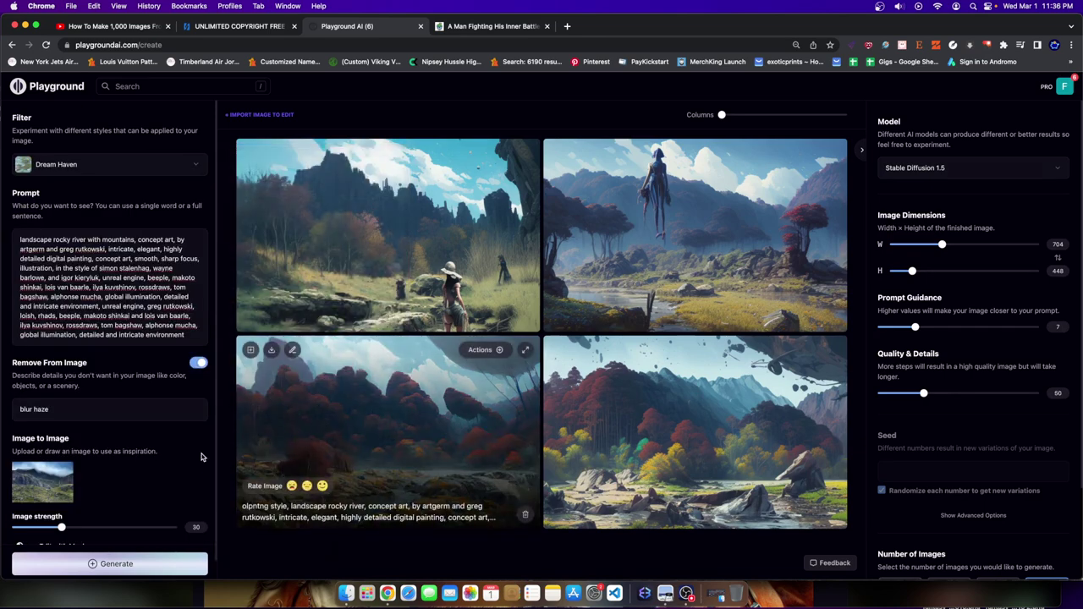
{"action": "left_click", "coordinate": [104, 564]}
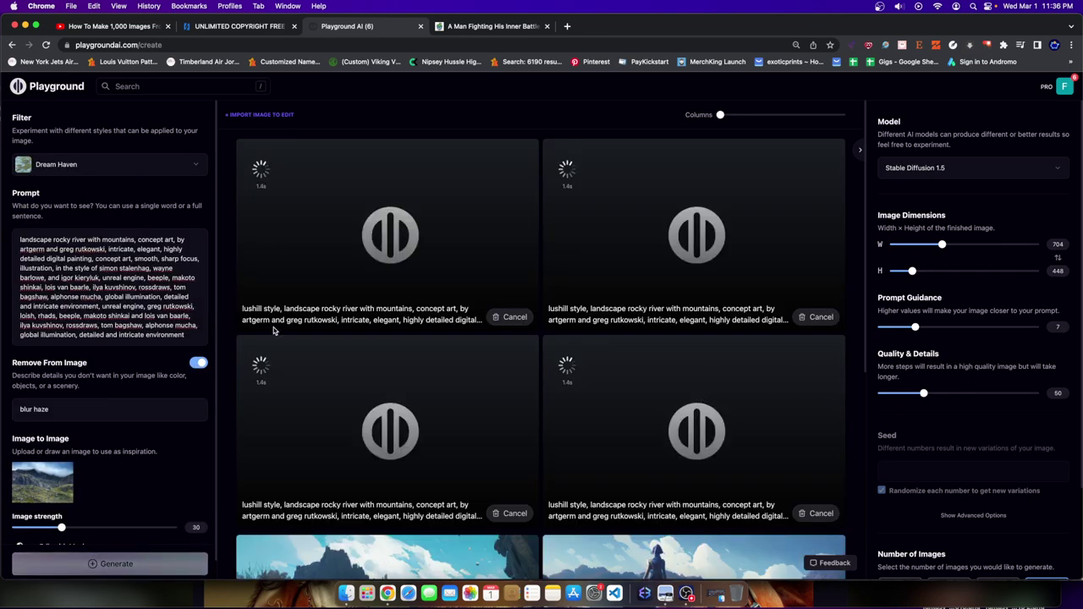
Scroll through the settings panel and clear a stray text selection in the prompt
{"action": "scroll", "coordinate": [457, 287], "scroll_direction": "down", "scroll_amount": 2}
{"action": "scroll", "coordinate": [466, 290], "scroll_direction": "down", "scroll_amount": 6}
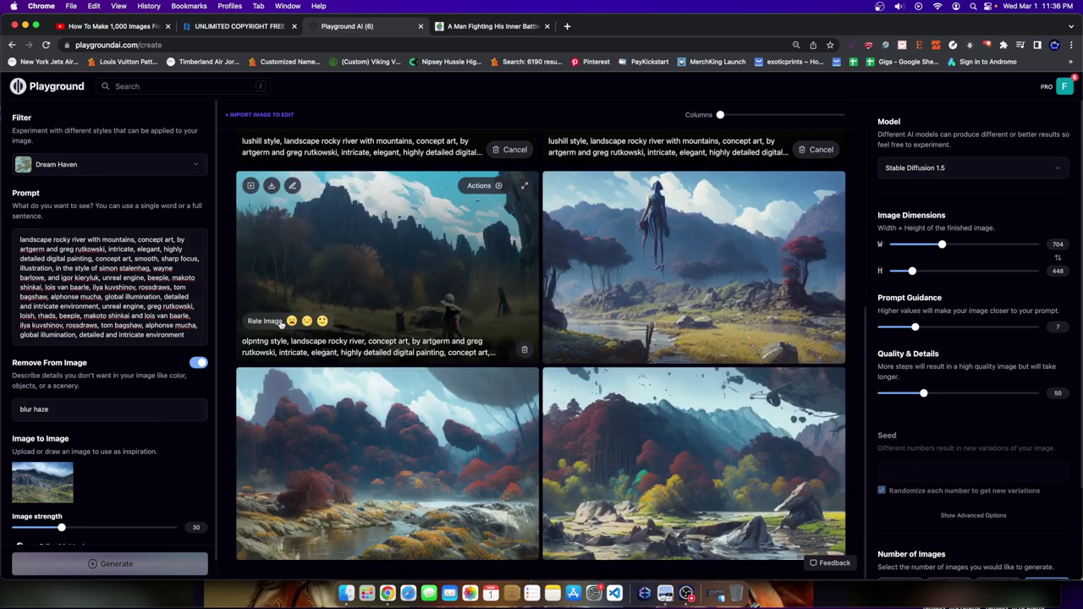
{"action": "scroll", "coordinate": [167, 311], "scroll_direction": "down", "scroll_amount": 1}
{"action": "left_click_drag", "start_coordinate": [186, 315], "coordinate": [96, 262]}
{"action": "left_click", "coordinate": [66, 291]}
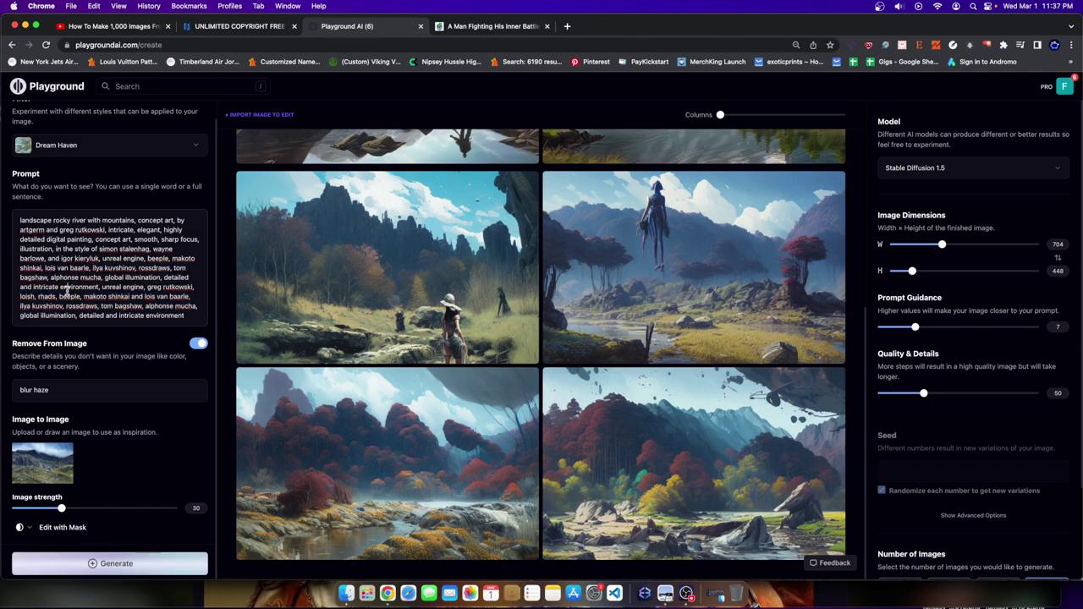
Upscale the top-right snowy-mountain image with two hikers 4x and download it
{"action": "scroll", "coordinate": [631, 285], "scroll_direction": "up", "scroll_amount": 5}
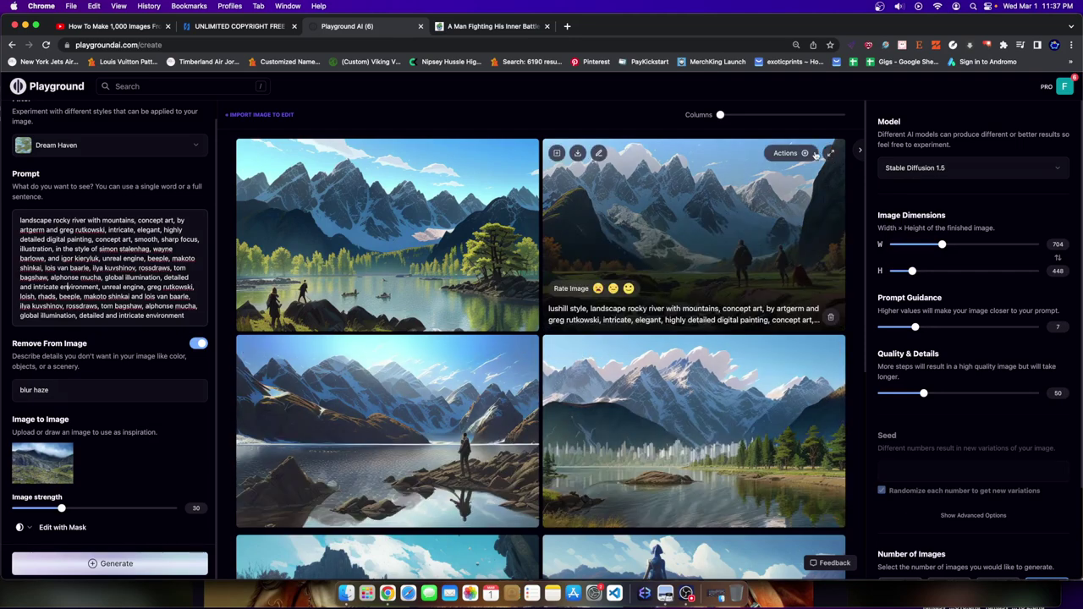
{"action": "left_click", "coordinate": [802, 153]}
{"action": "left_click", "coordinate": [803, 298]}
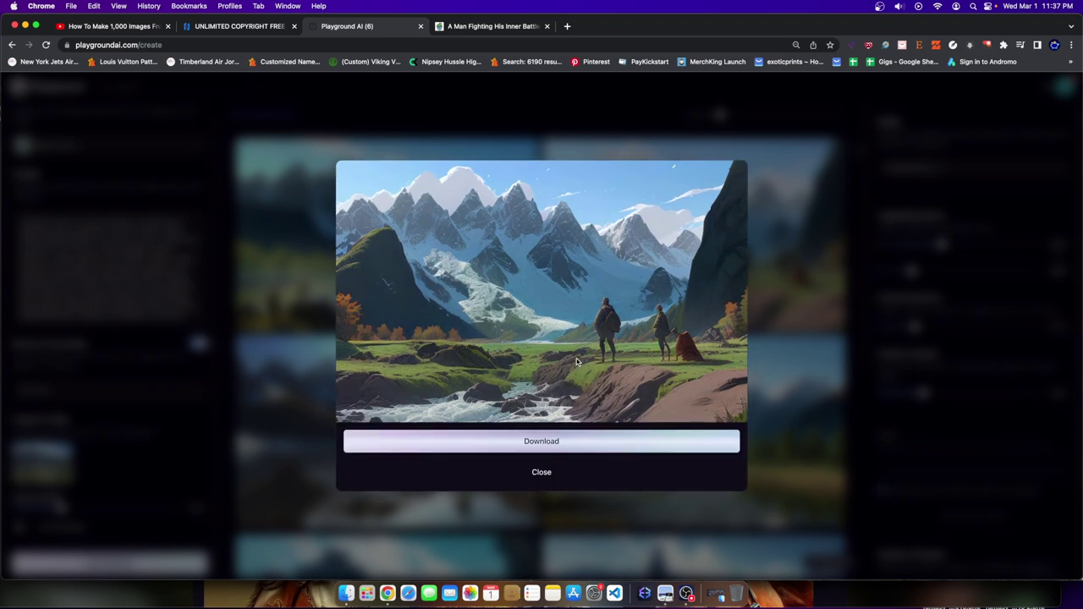
{"action": "left_click", "coordinate": [529, 440]}
{"action": "left_click", "coordinate": [53, 565]}
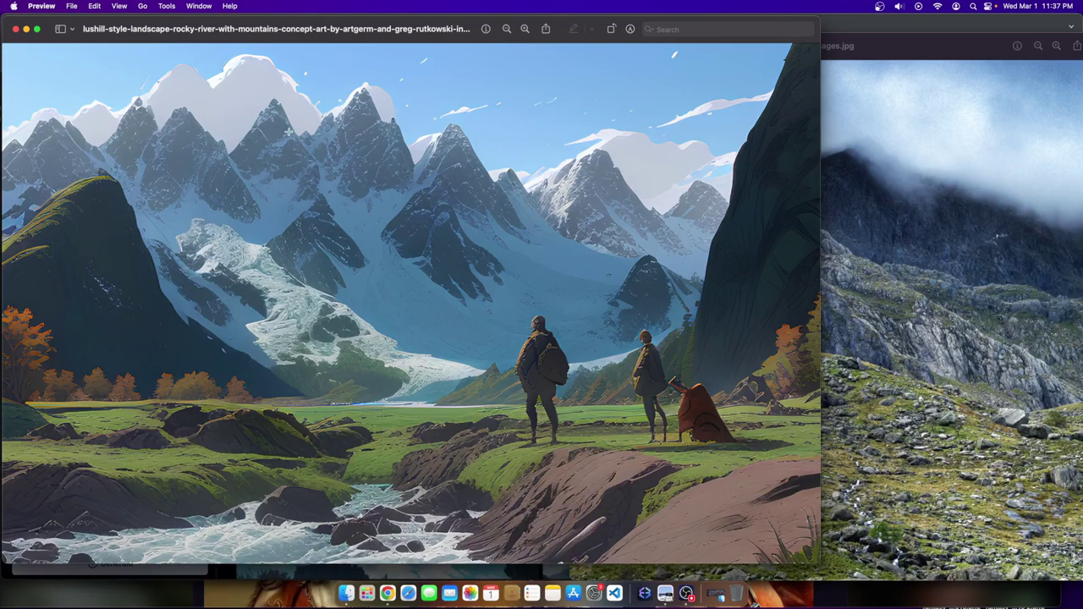
{"action": "left_click", "coordinate": [27, 30]}
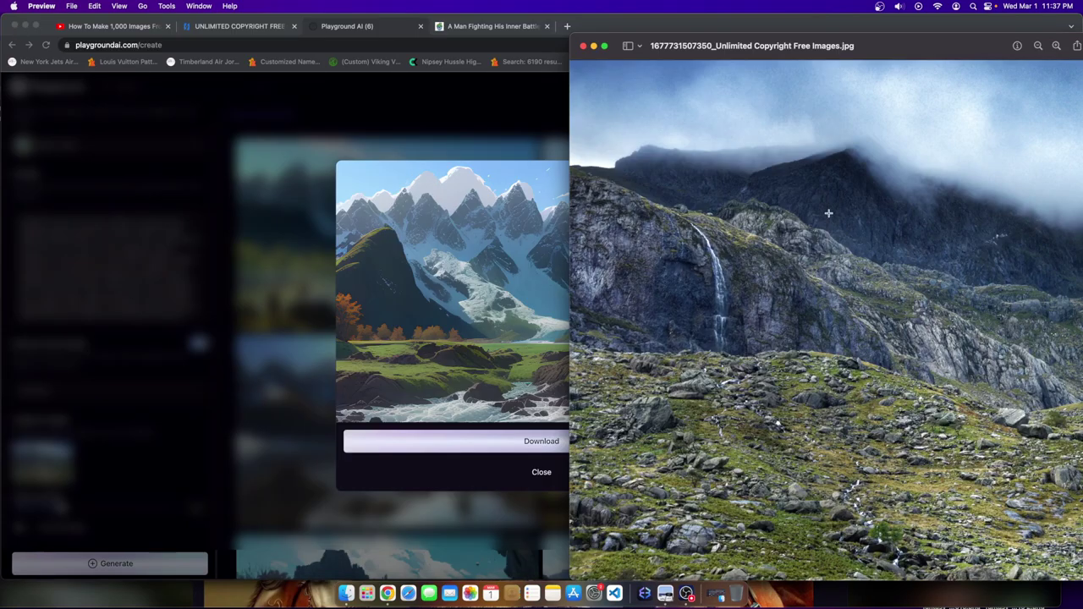
{"action": "left_click", "coordinate": [550, 209]}
{"action": "left_click", "coordinate": [801, 360]}
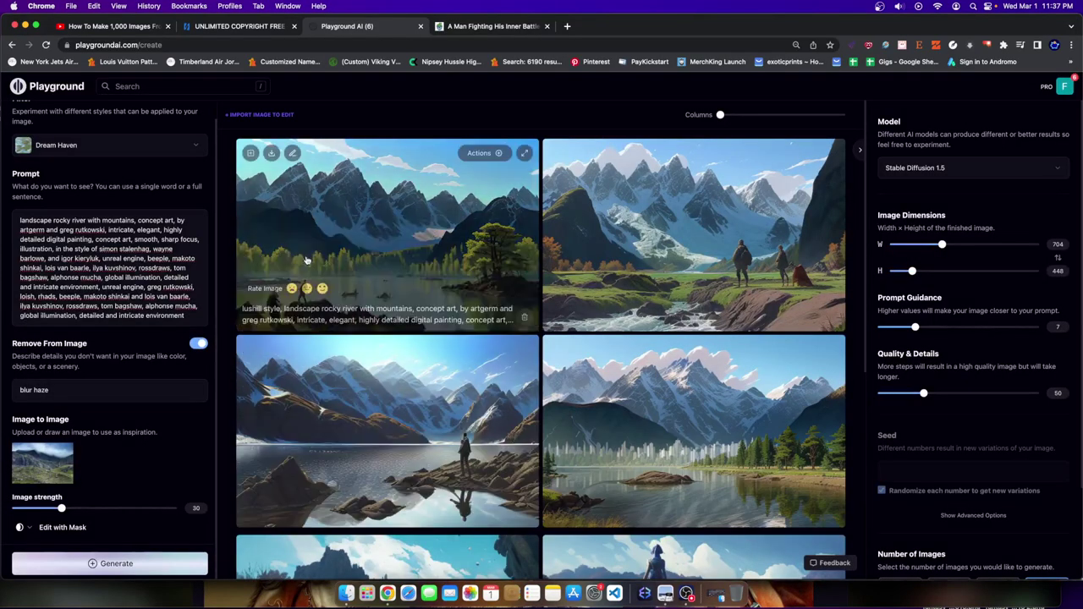
View the lake image at full size, then close the preview
{"action": "scroll", "coordinate": [389, 381], "scroll_direction": "down", "scroll_amount": 1}
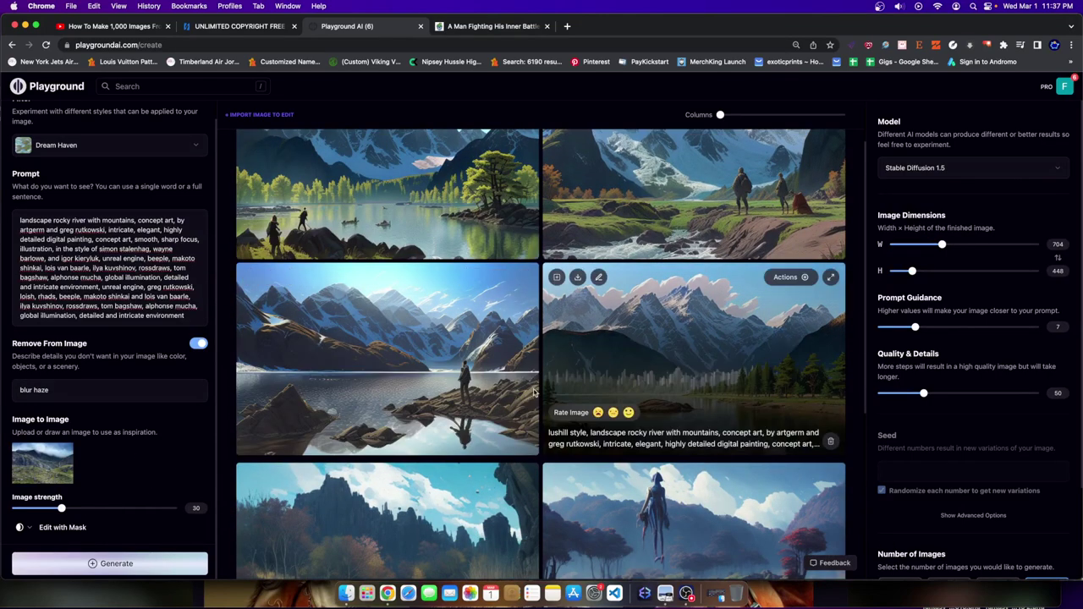
{"action": "left_click", "coordinate": [524, 280]}
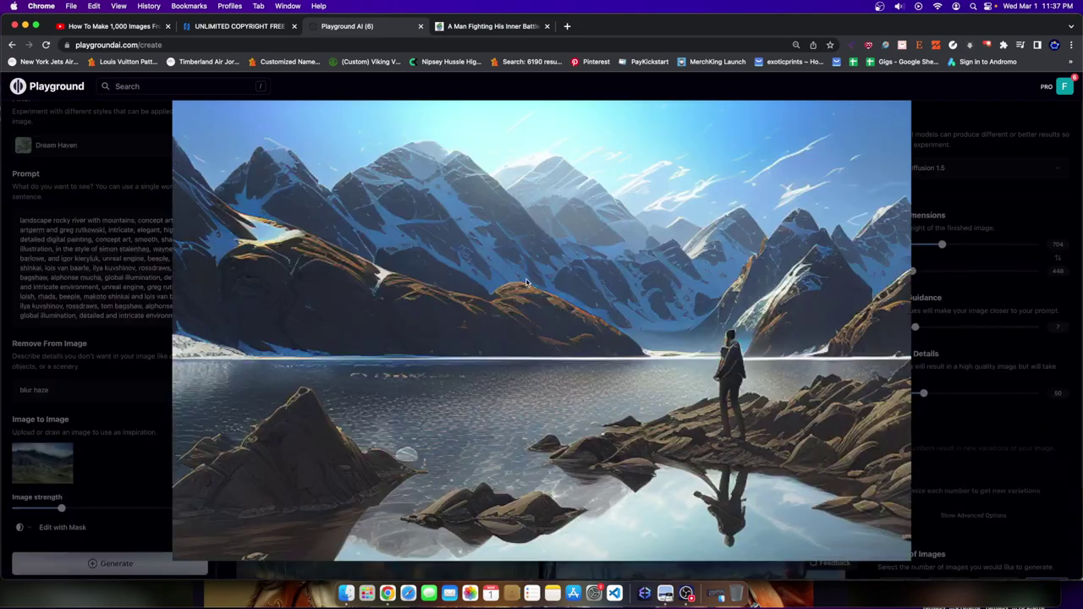
{"action": "left_click", "coordinate": [1025, 330]}
{"action": "scroll", "coordinate": [472, 297], "scroll_direction": "up", "scroll_amount": 1}
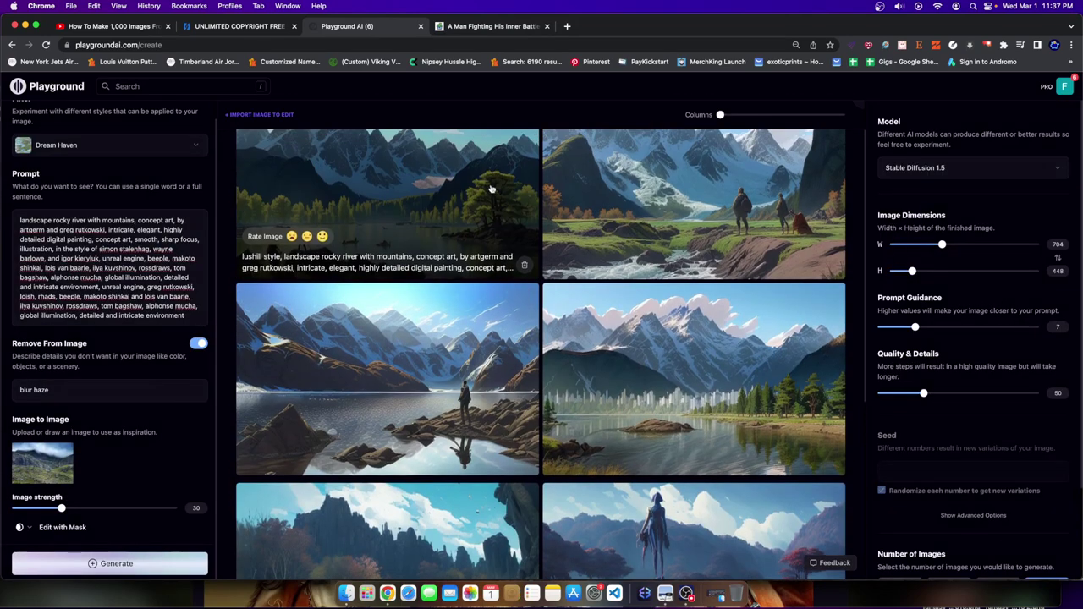
Remove the old reference image and download the small-hut photo from a 'mountain' stock image search
{"action": "left_click", "coordinate": [61, 454]}
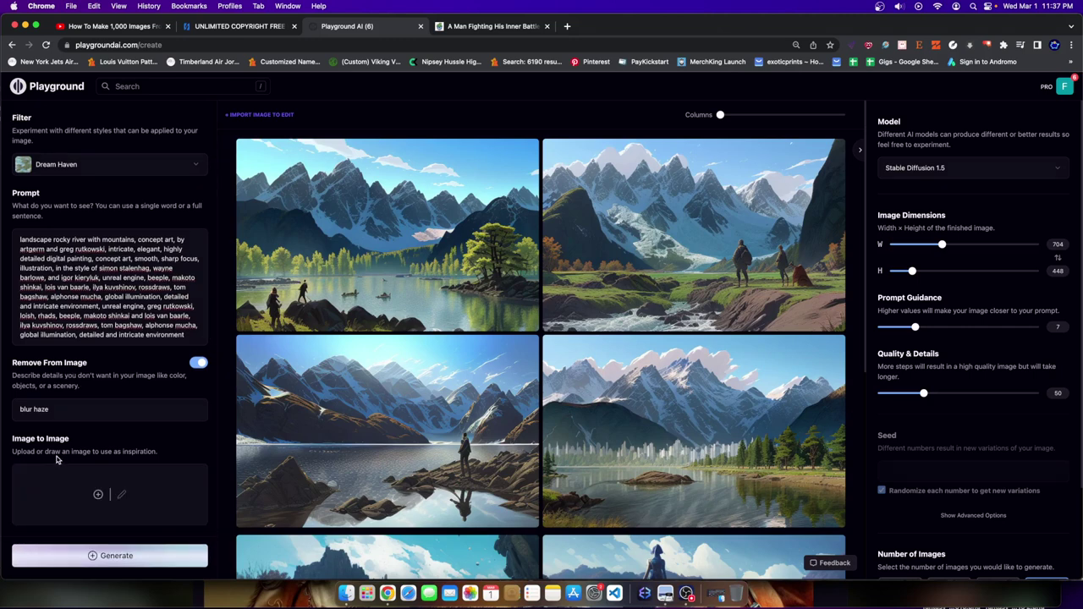
{"action": "left_click", "coordinate": [987, 44]}
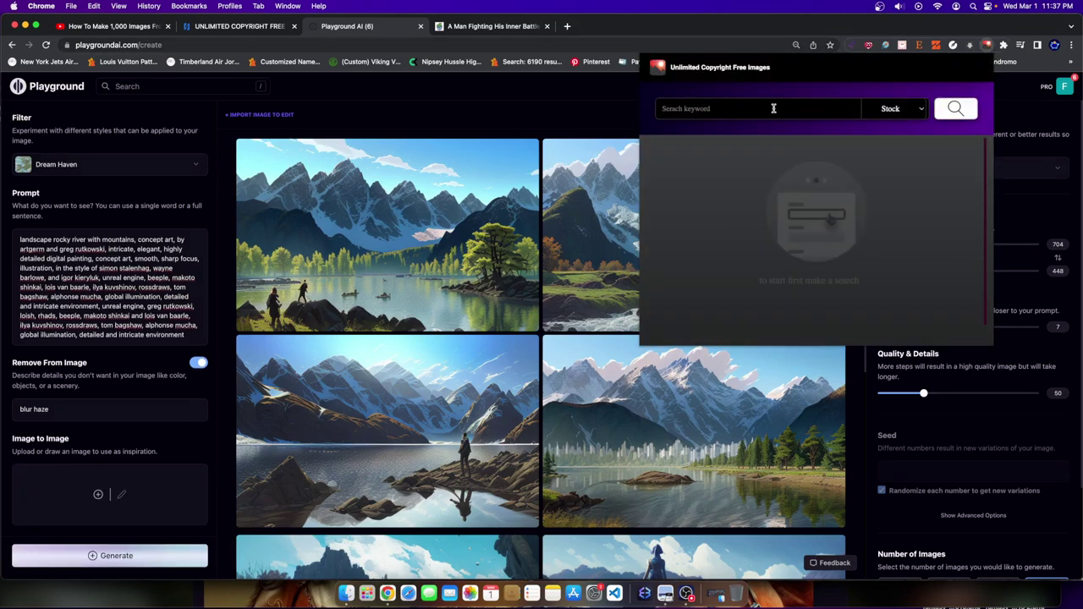
{"action": "left_click", "coordinate": [773, 108]}
{"action": "type", "text": "mountain"}
{"action": "left_click", "coordinate": [957, 111]}
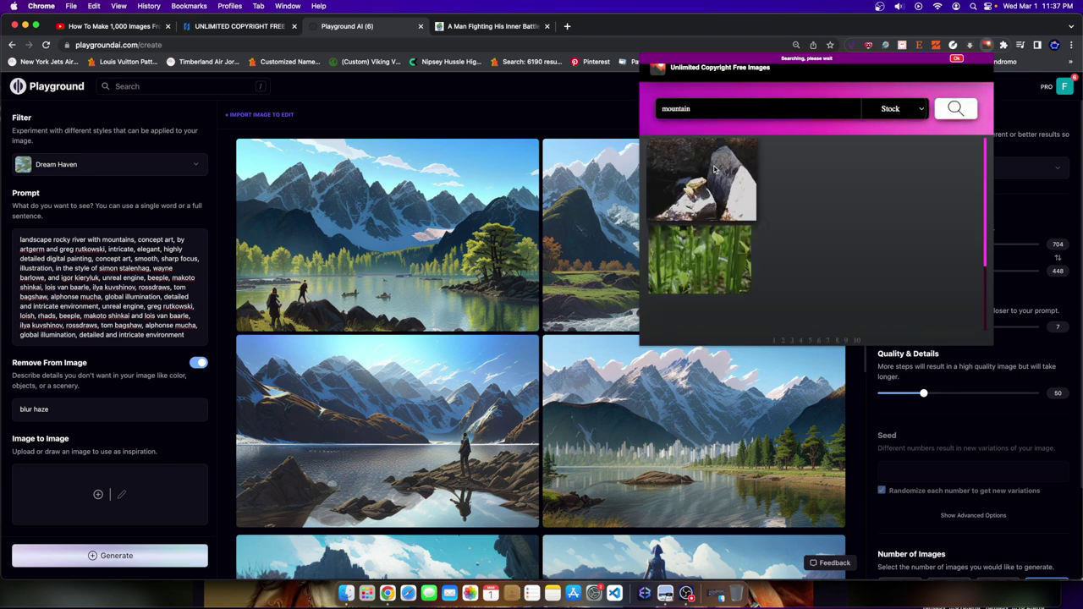
{"action": "scroll", "coordinate": [812, 228], "scroll_direction": "down", "scroll_amount": 3}
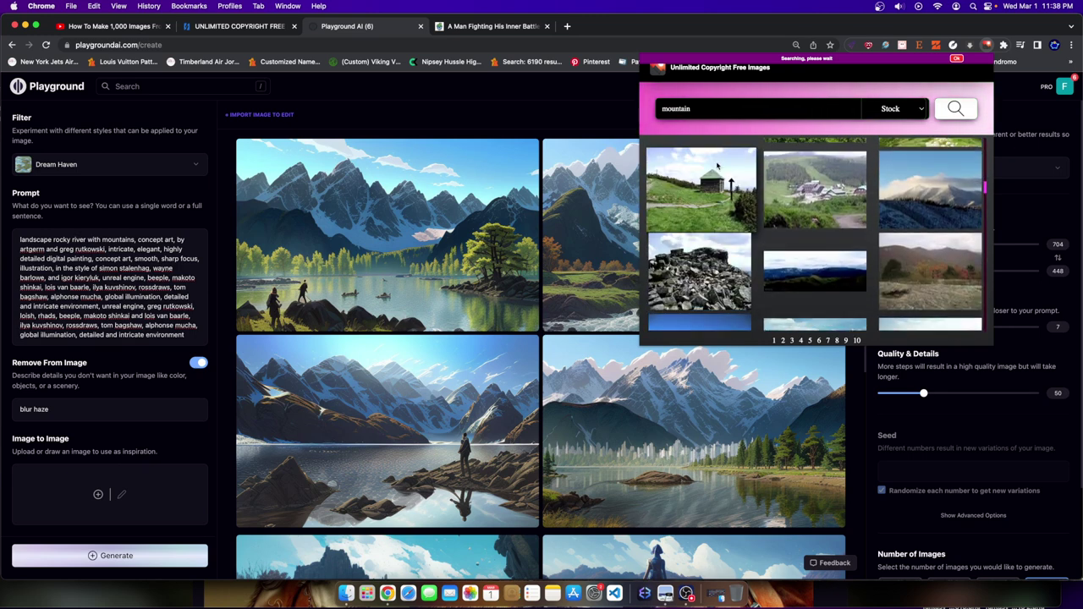
{"action": "left_click", "coordinate": [689, 197]}
Set the downloaded hut photo as the Image to Image reference
{"action": "left_click", "coordinate": [171, 445]}
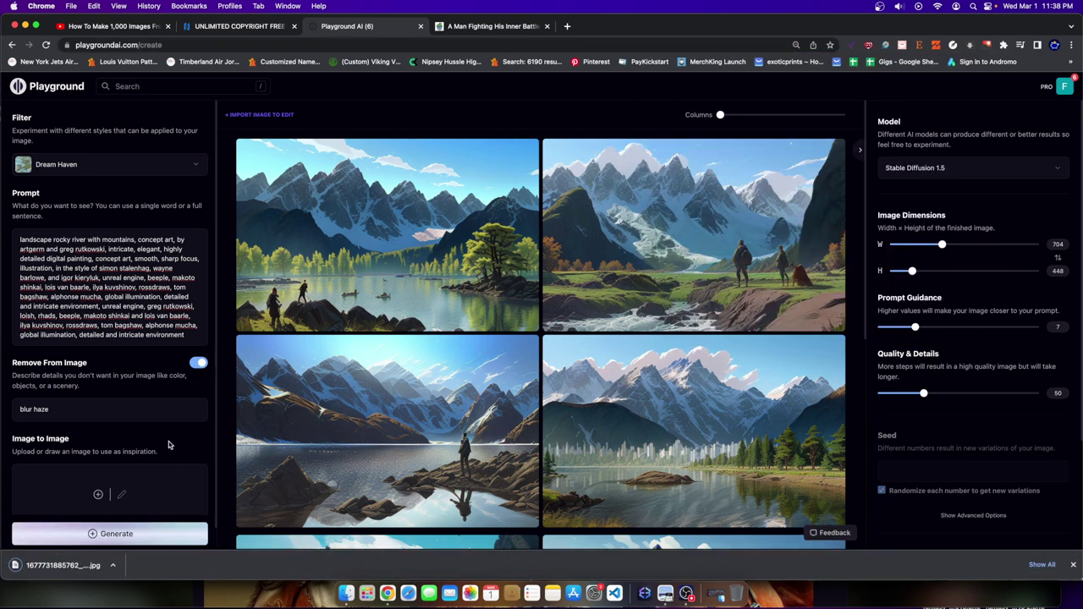
{"action": "left_click_drag", "start_coordinate": [64, 580], "coordinate": [72, 499]}
{"action": "scroll", "coordinate": [37, 197], "scroll_direction": "up", "scroll_amount": 1}
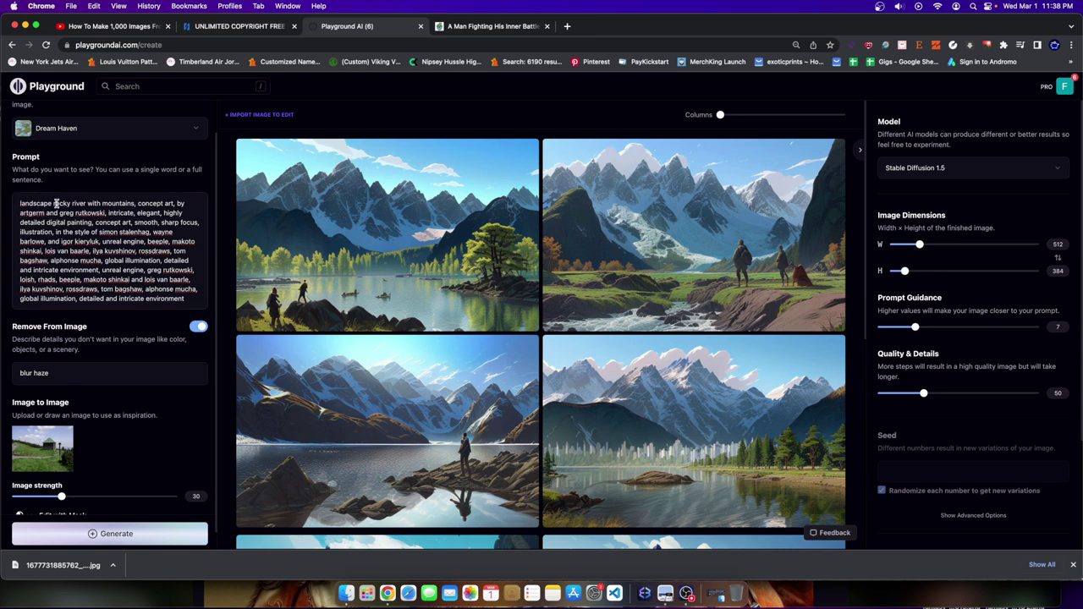
Replace the old scene words in the prompt with 'hobbit house, whimsical vibe,'
{"action": "left_click_drag", "start_coordinate": [54, 203], "coordinate": [102, 261]}
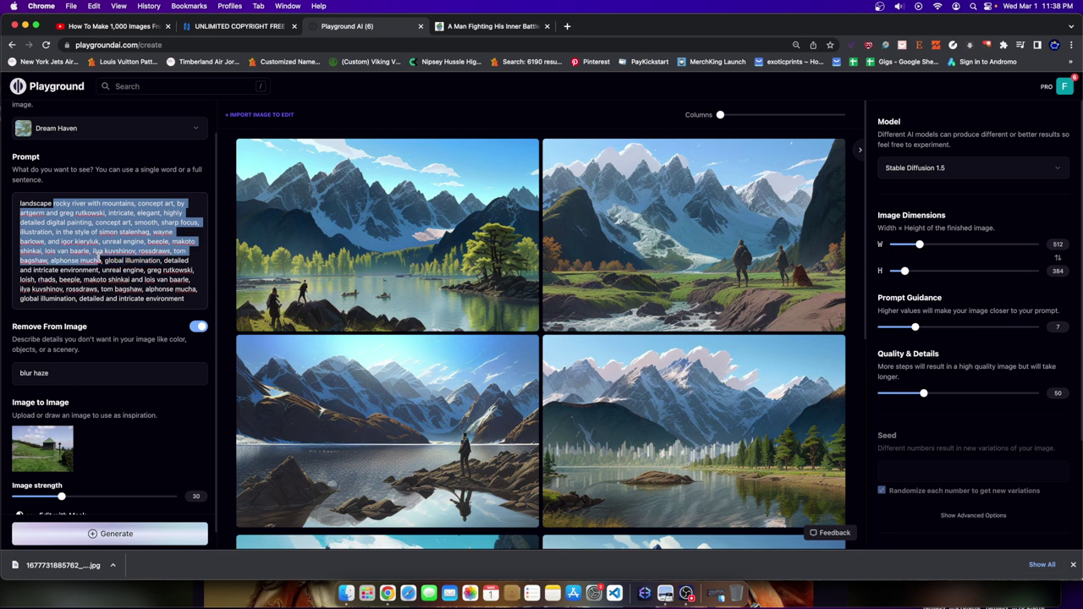
{"action": "key", "text": "BackSpace"}
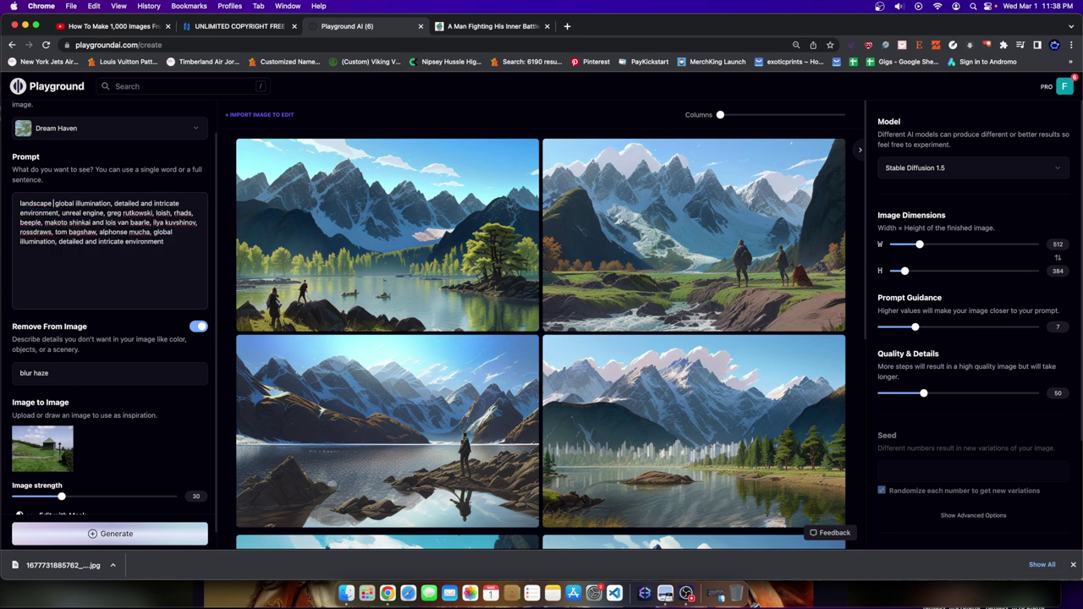
{"action": "type", "text": "hobbit house, whimsical vibe"}
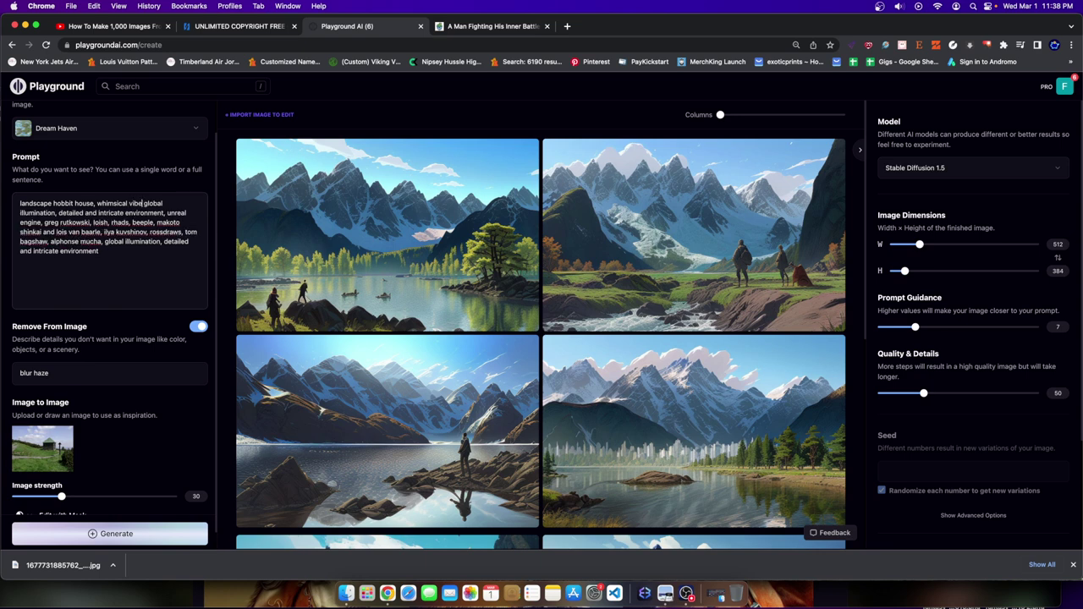
{"action": "type", "text": ","}
{"action": "scroll", "coordinate": [120, 318], "scroll_direction": "down", "scroll_amount": 1}
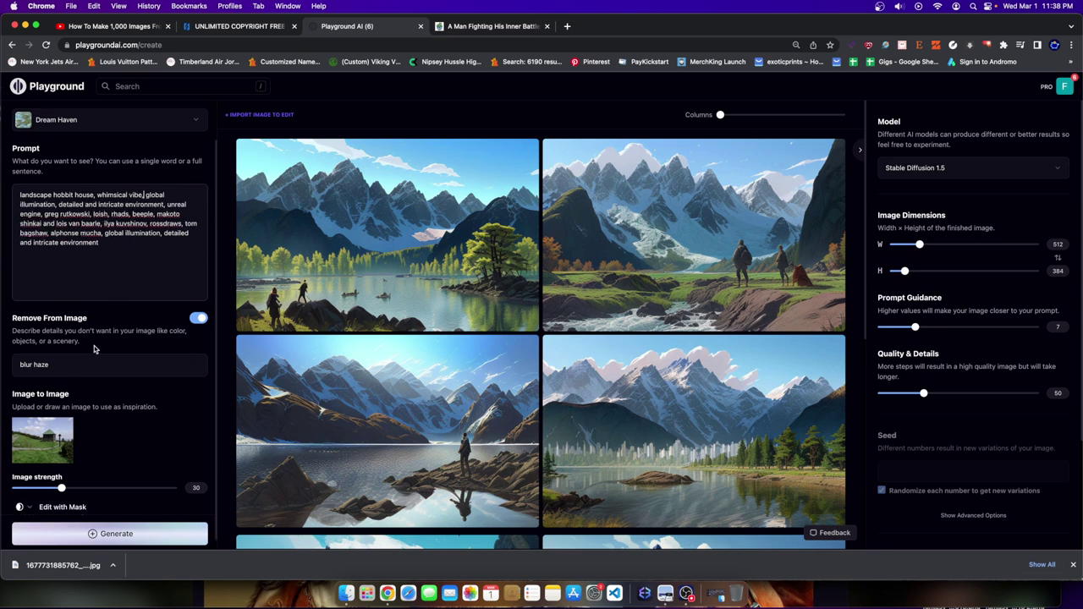
{"action": "scroll", "coordinate": [122, 218], "scroll_direction": "up", "scroll_amount": 3}
Apply the Oil Painting style filter
{"action": "left_click", "coordinate": [122, 168]}
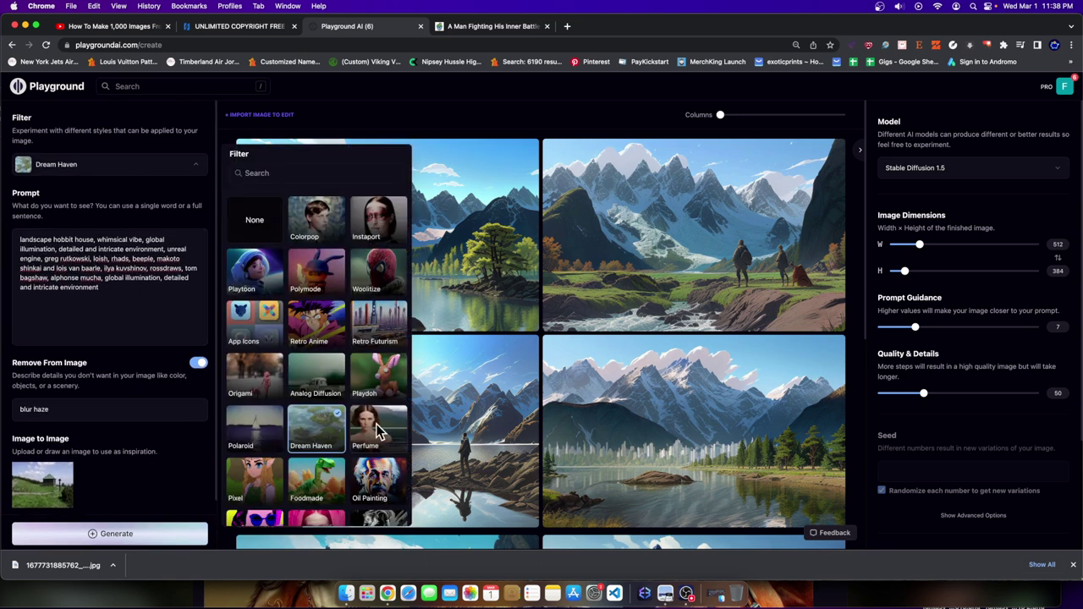
{"action": "scroll", "coordinate": [398, 432], "scroll_direction": "down", "scroll_amount": 4}
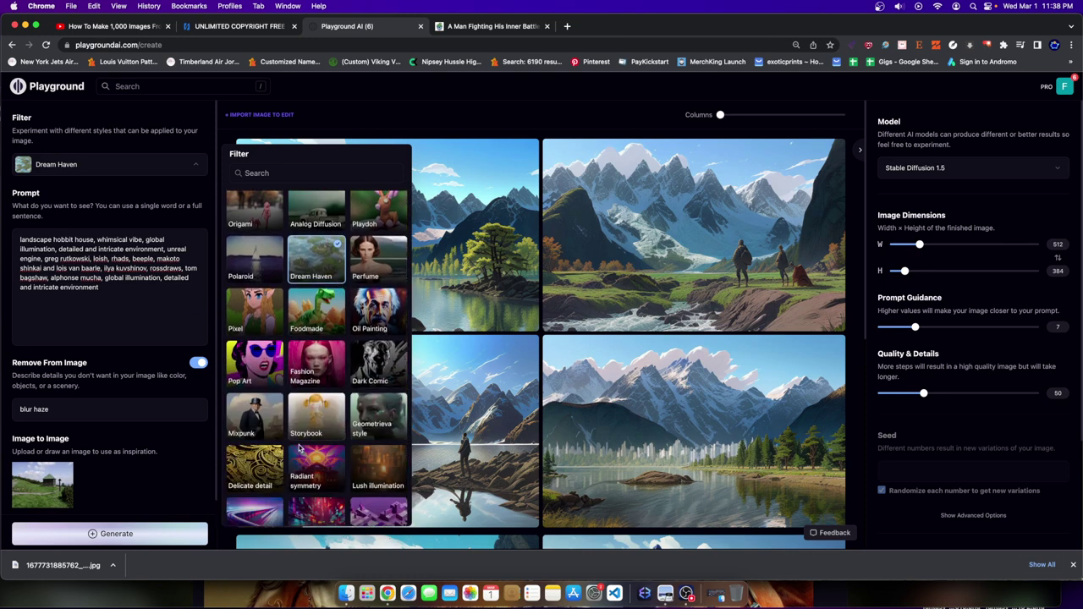
{"action": "scroll", "coordinate": [300, 457], "scroll_direction": "down", "scroll_amount": 5}
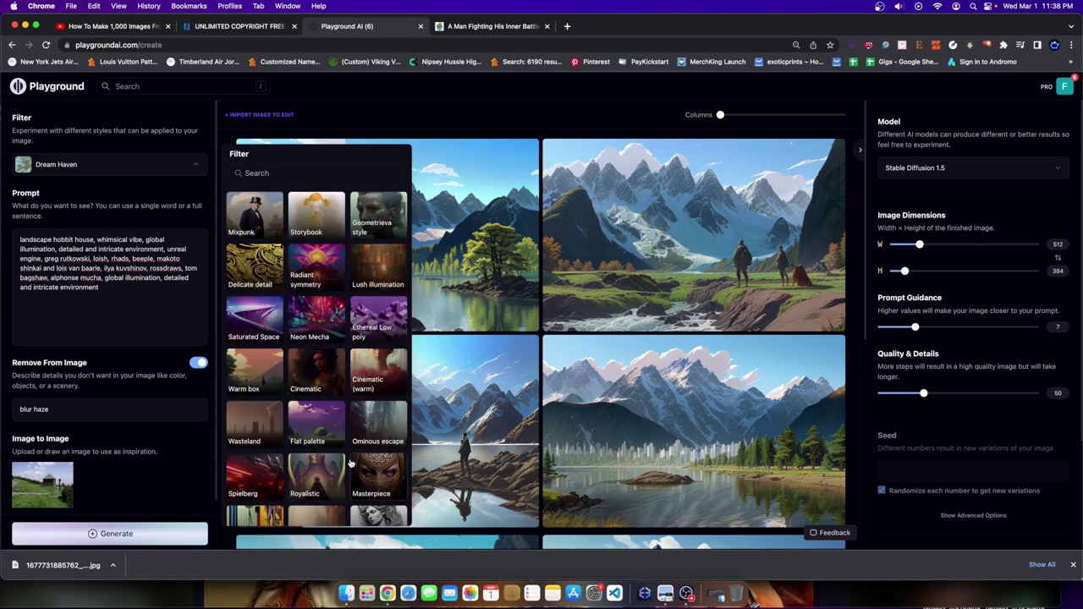
{"action": "scroll", "coordinate": [321, 497], "scroll_direction": "down", "scroll_amount": 1}
{"action": "scroll", "coordinate": [319, 321], "scroll_direction": "up", "scroll_amount": 10}
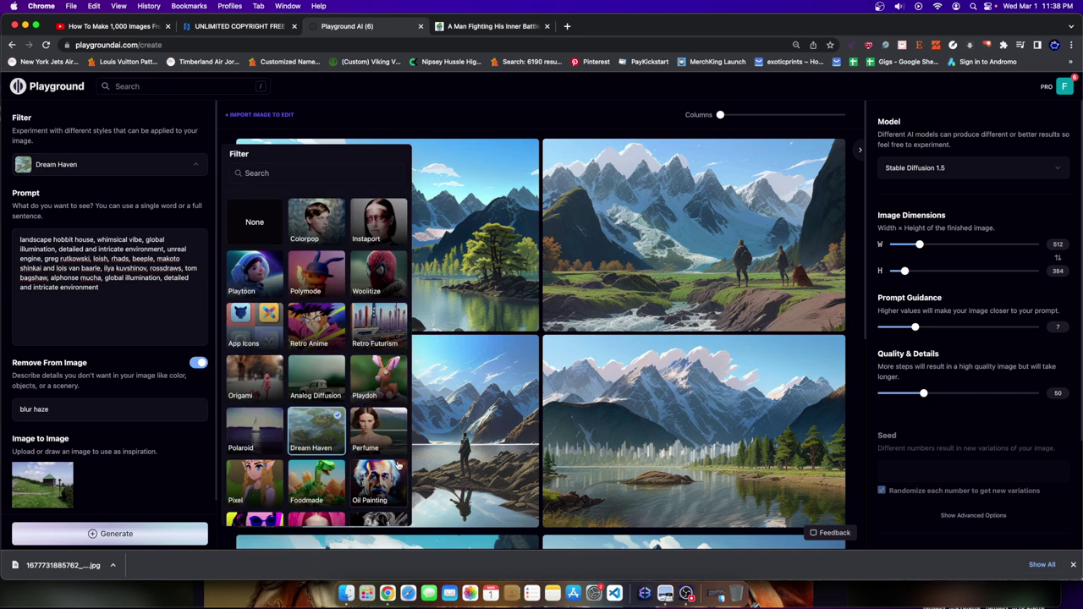
{"action": "left_click", "coordinate": [376, 484]}
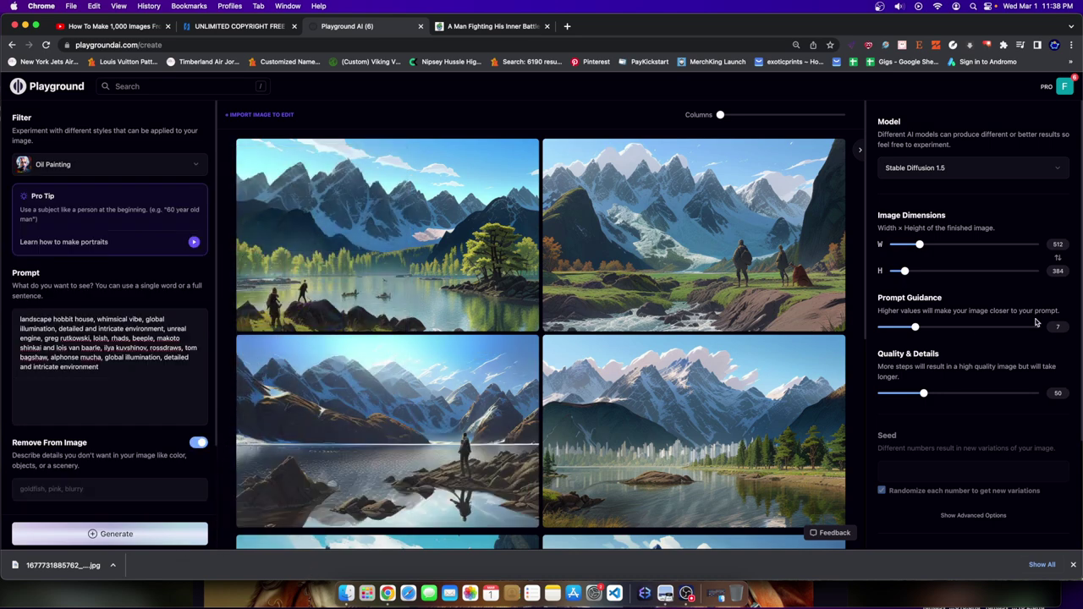
Raise Quality & Details to 67, widen the image, and generate the images
{"action": "left_click_drag", "start_coordinate": [924, 394], "coordinate": [942, 393]}
{"action": "mouse_move", "coordinate": [921, 244]}
{"action": "left_mouse_down"}
{"action": "mouse_move", "coordinate": [934, 245]}
{"action": "mouse_move", "coordinate": [911, 272]}
{"action": "mouse_move", "coordinate": [942, 245]}
{"action": "left_mouse_up"}
{"action": "left_click", "coordinate": [93, 533]}
{"action": "scroll", "coordinate": [110, 406], "scroll_direction": "down", "scroll_amount": 3}
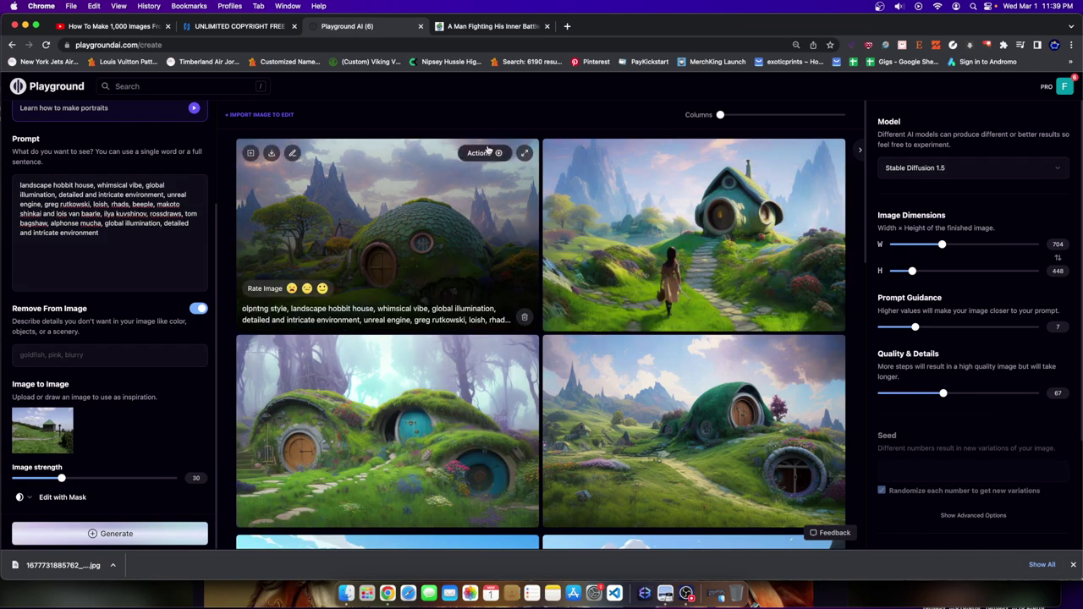
Preview each of the four generated hobbit-house images enlarged, then return to the grid
{"action": "left_click", "coordinate": [524, 152]}
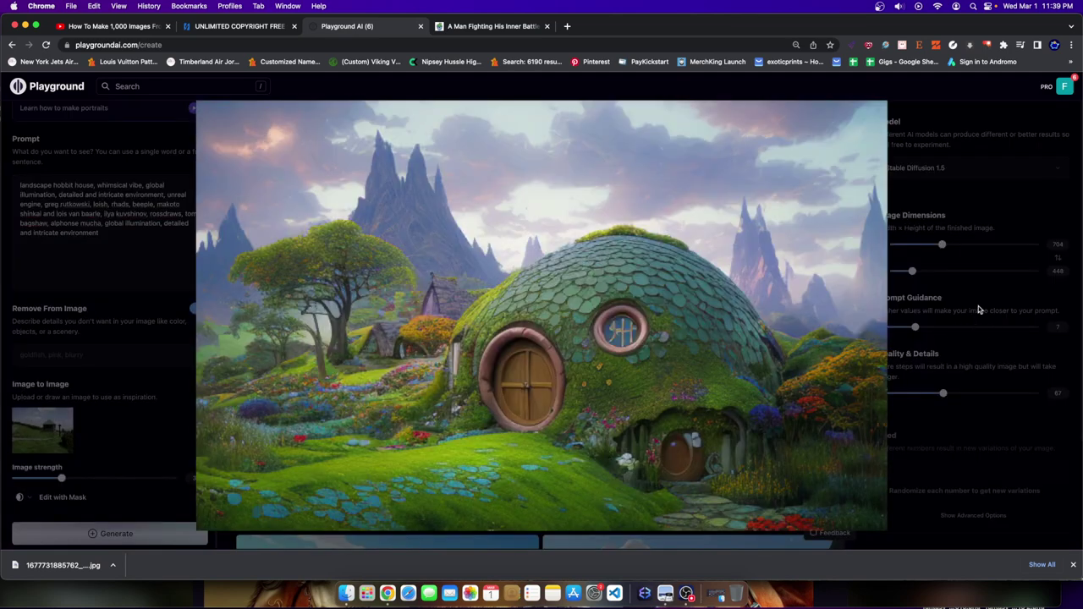
{"action": "left_click", "coordinate": [977, 309]}
{"action": "left_click", "coordinate": [831, 152]}
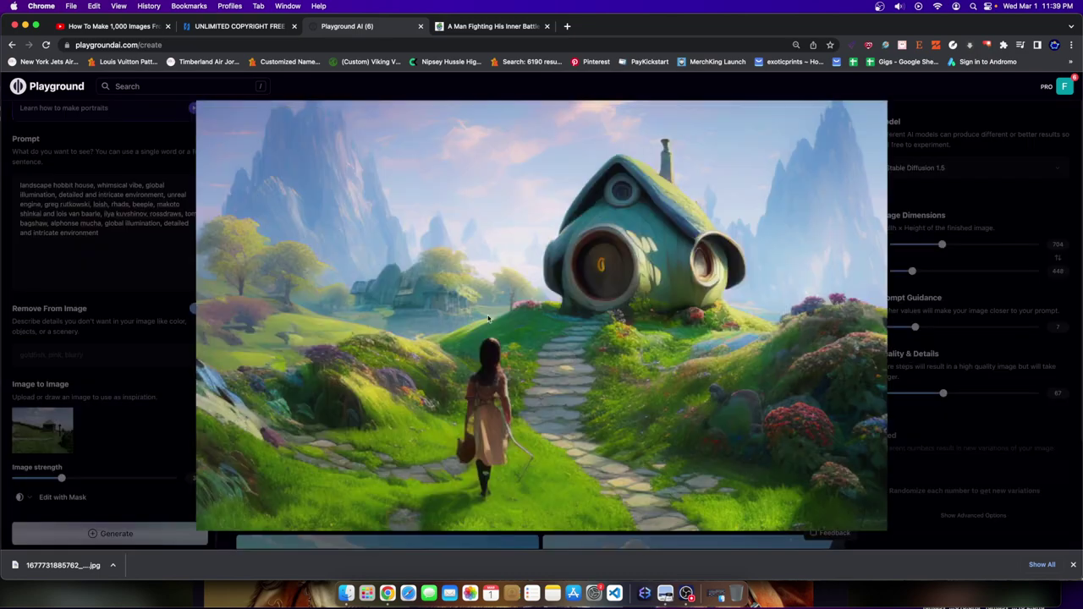
{"action": "left_click", "coordinate": [919, 320]}
{"action": "left_click", "coordinate": [832, 347]}
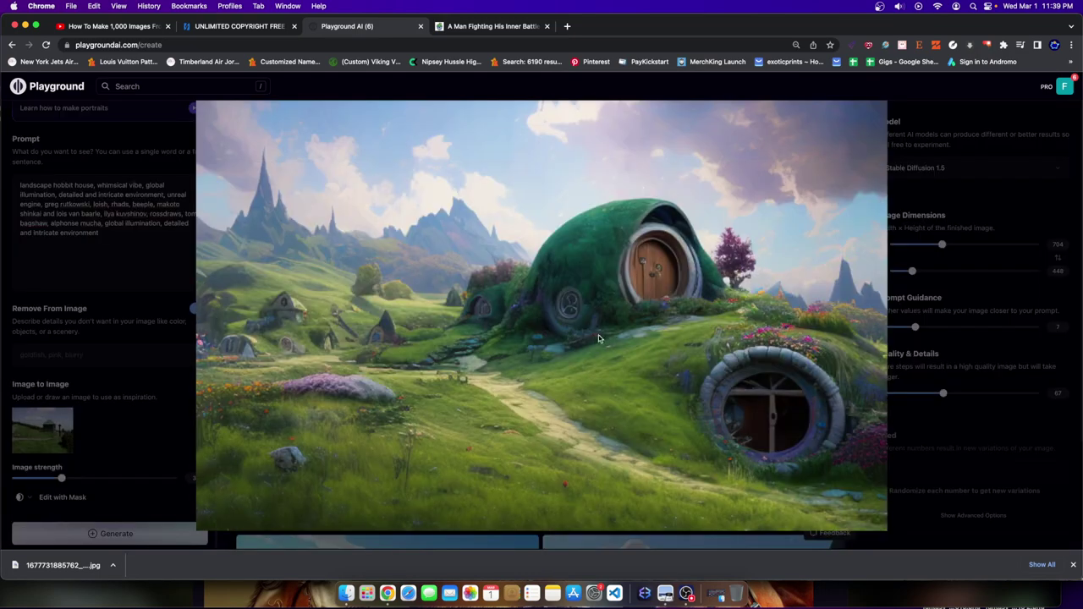
{"action": "left_click", "coordinate": [972, 393]}
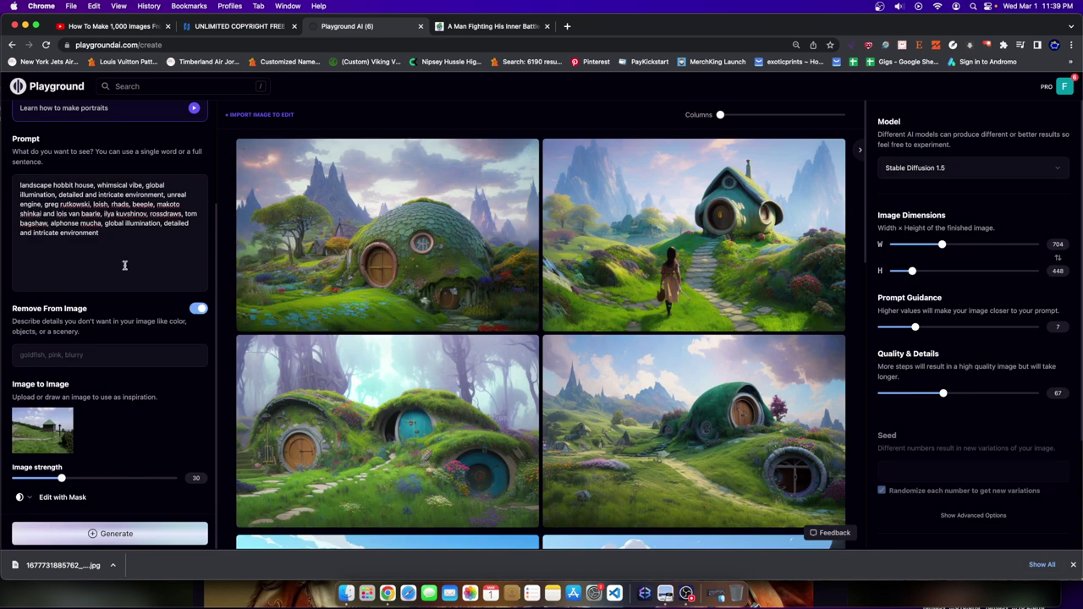
Change 'house' in the prompt to 'style cabin' and generate a new batch
{"action": "double_click", "coordinate": [83, 185]}
{"action": "type", "text": "style cab"}
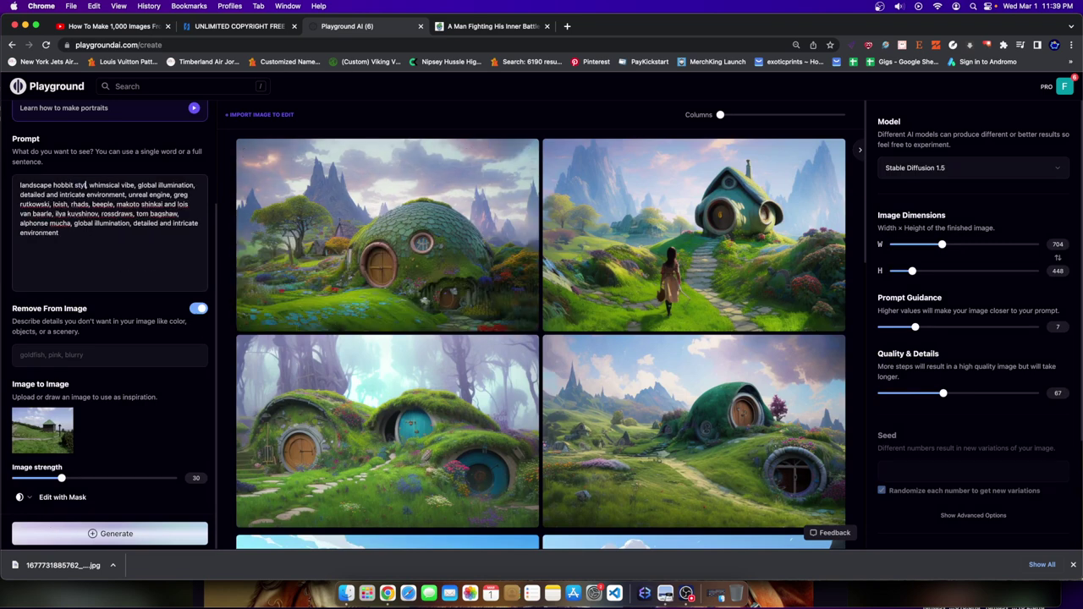
{"action": "type", "text": "in,"}
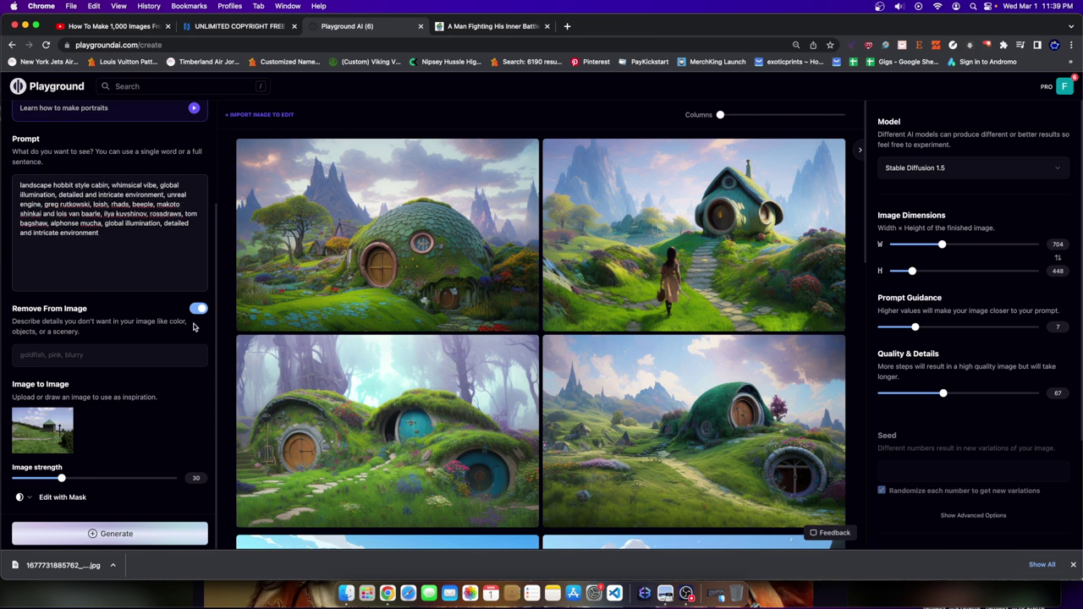
{"action": "left_click", "coordinate": [145, 541]}
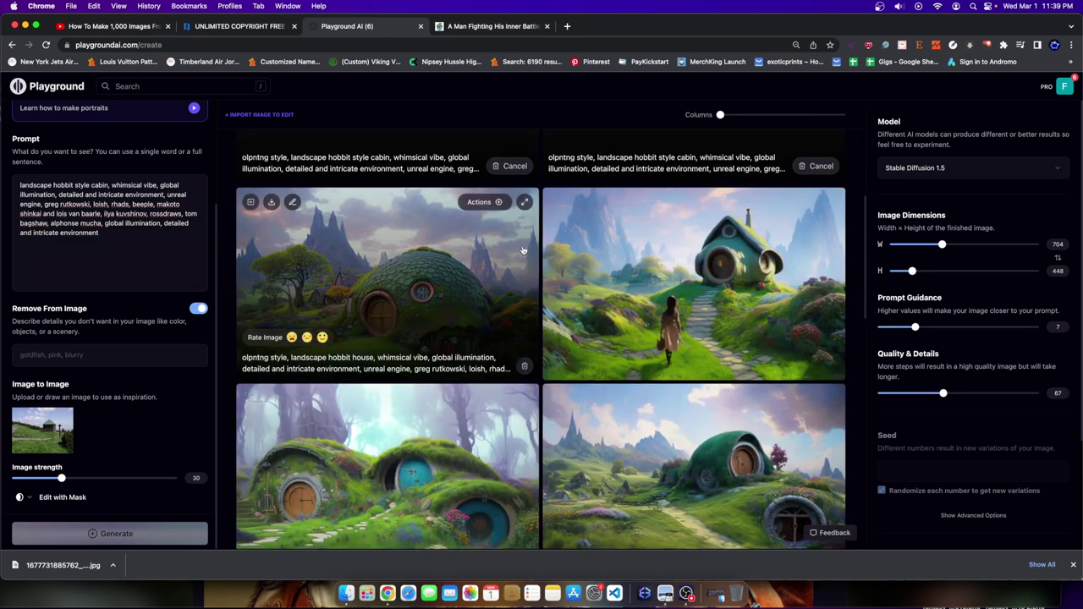
{"action": "scroll", "coordinate": [440, 279], "scroll_direction": "down", "scroll_amount": 2}
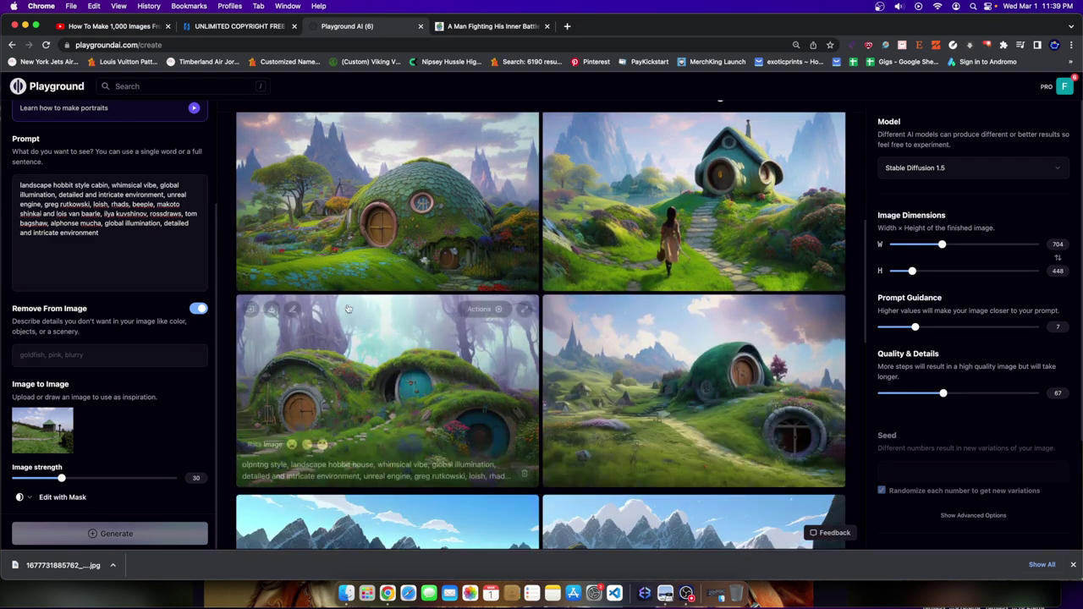
Browse the style filter thumbnails and replace Oil Painting with Neon Mecha
{"action": "scroll", "coordinate": [357, 299], "scroll_direction": "up", "scroll_amount": 5}
{"action": "scroll", "coordinate": [146, 187], "scroll_direction": "up", "scroll_amount": 3}
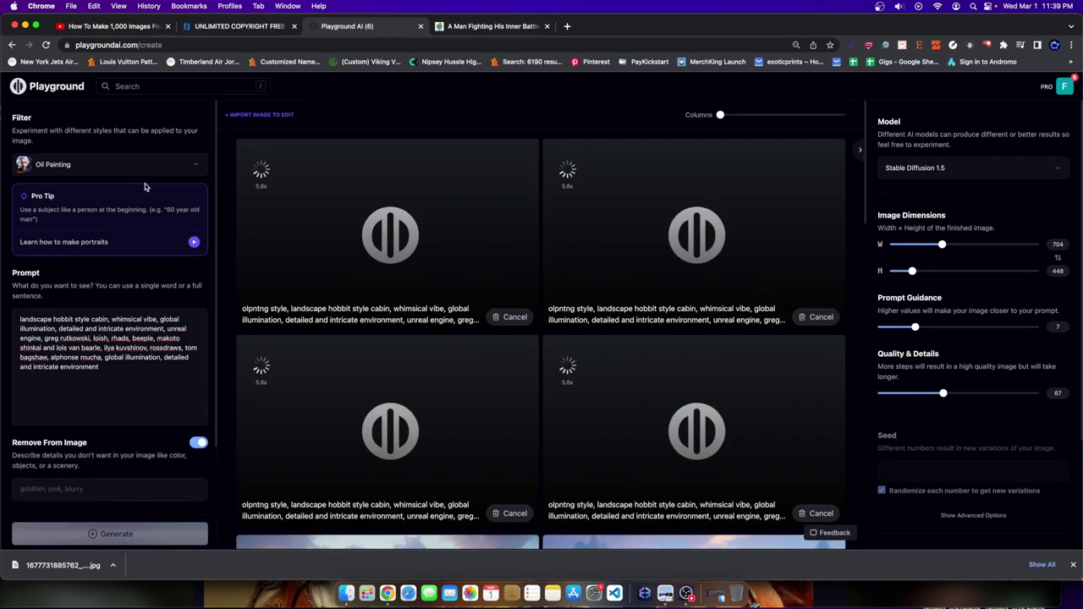
{"action": "left_click", "coordinate": [146, 165]}
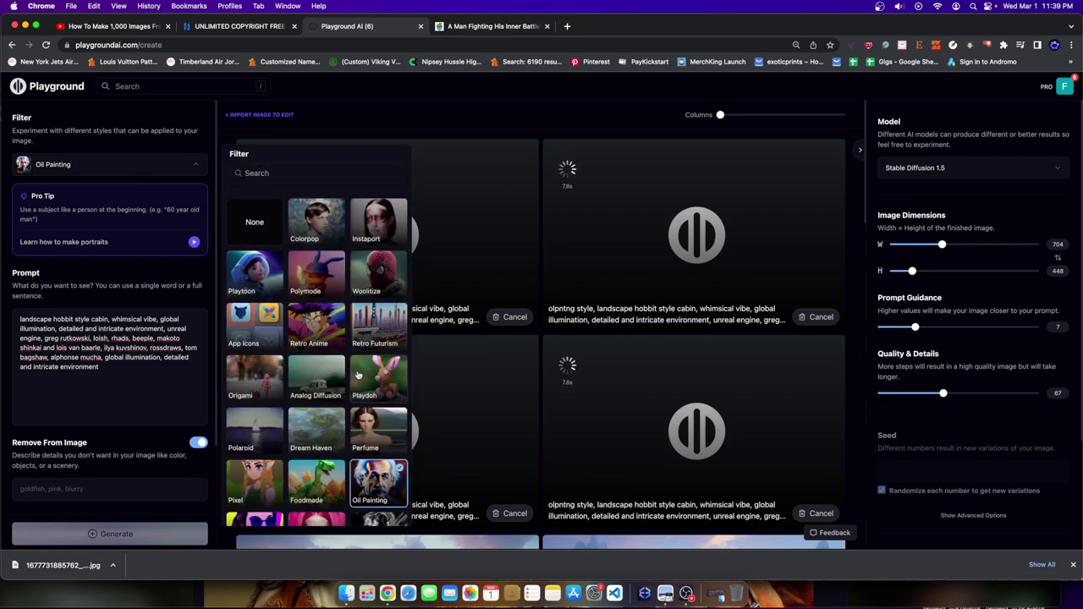
{"action": "scroll", "coordinate": [378, 394], "scroll_direction": "down", "scroll_amount": 2}
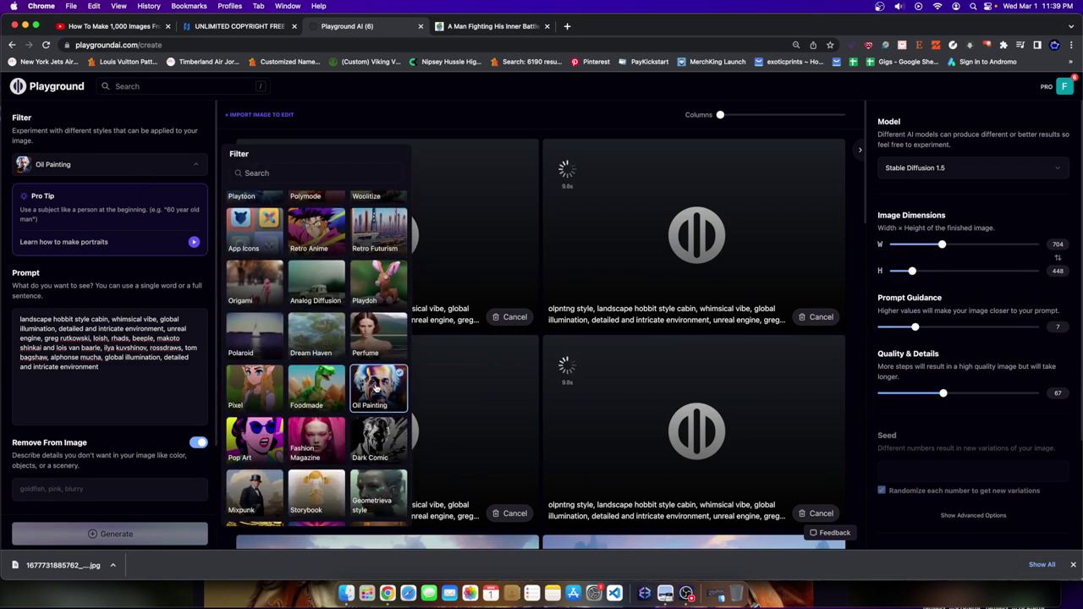
{"action": "scroll", "coordinate": [356, 440], "scroll_direction": "down", "scroll_amount": 7}
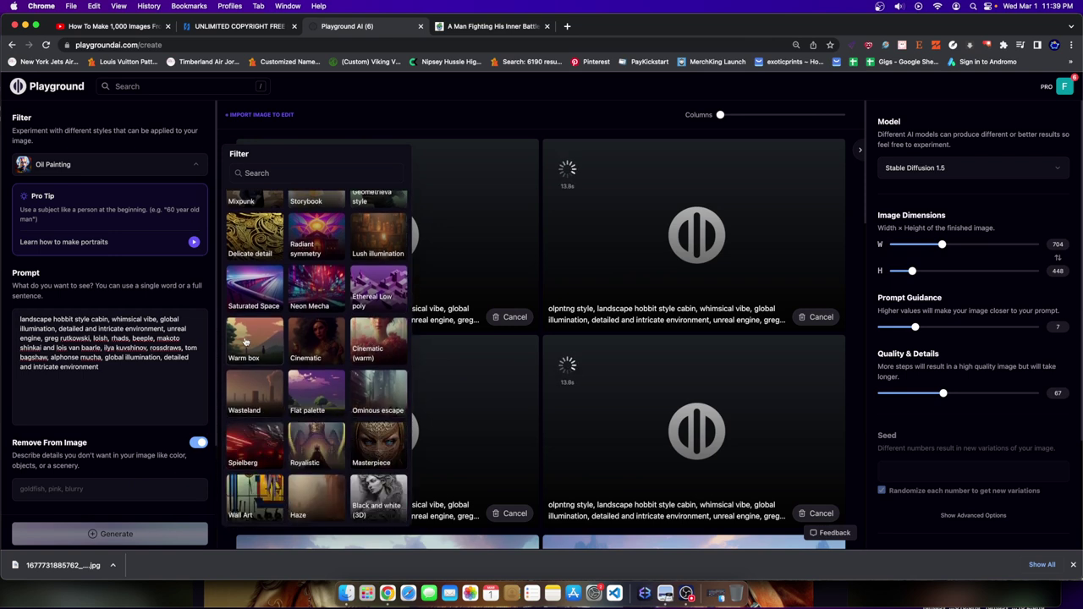
{"action": "scroll", "coordinate": [277, 363], "scroll_direction": "up", "scroll_amount": 6}
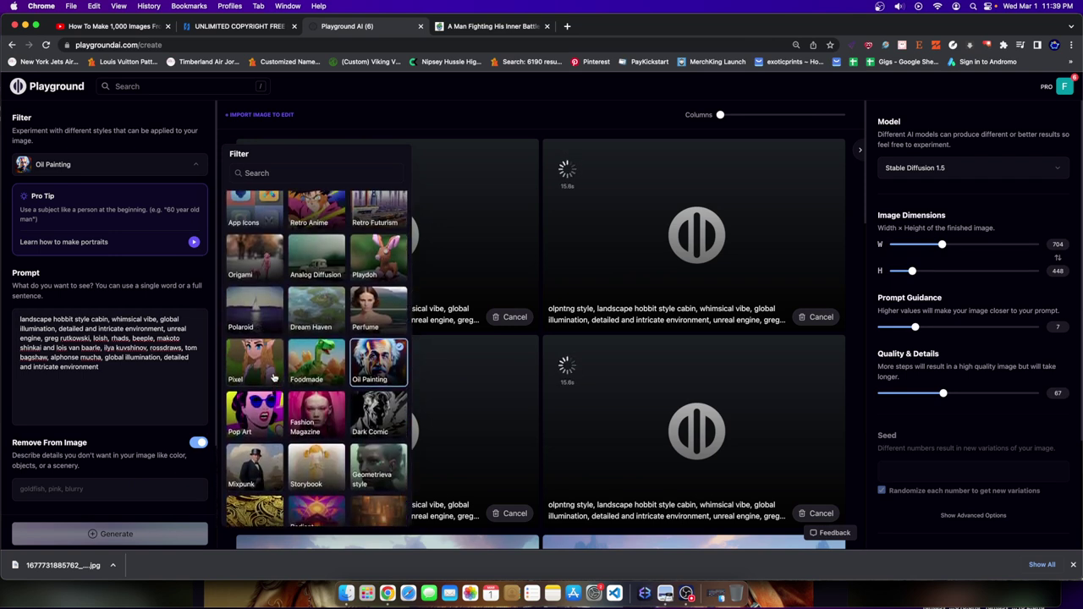
{"action": "scroll", "coordinate": [277, 395], "scroll_direction": "up", "scroll_amount": 2}
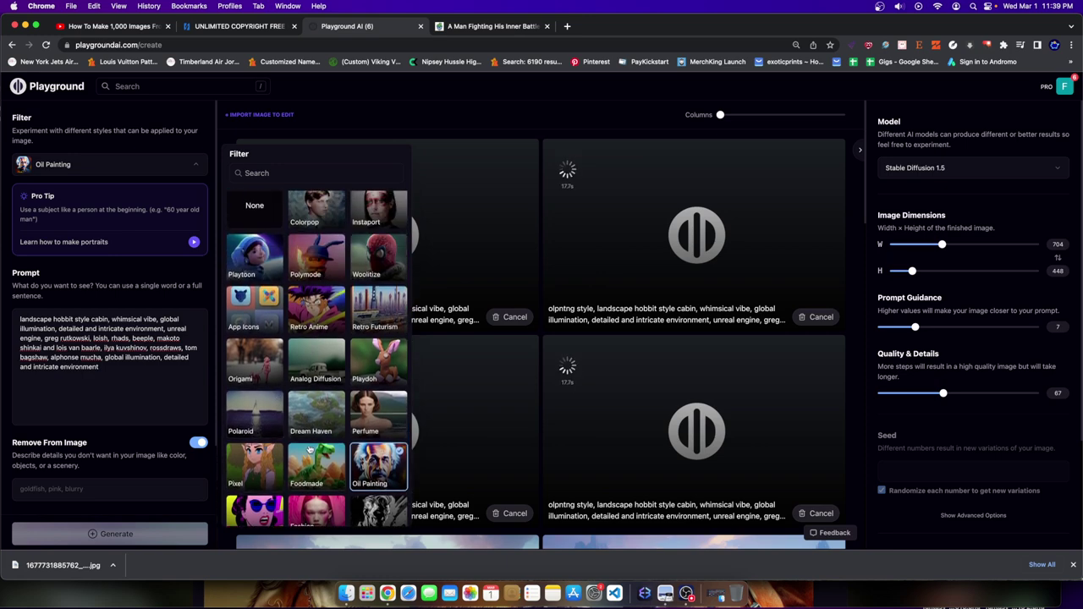
{"action": "scroll", "coordinate": [330, 362], "scroll_direction": "up", "scroll_amount": 1}
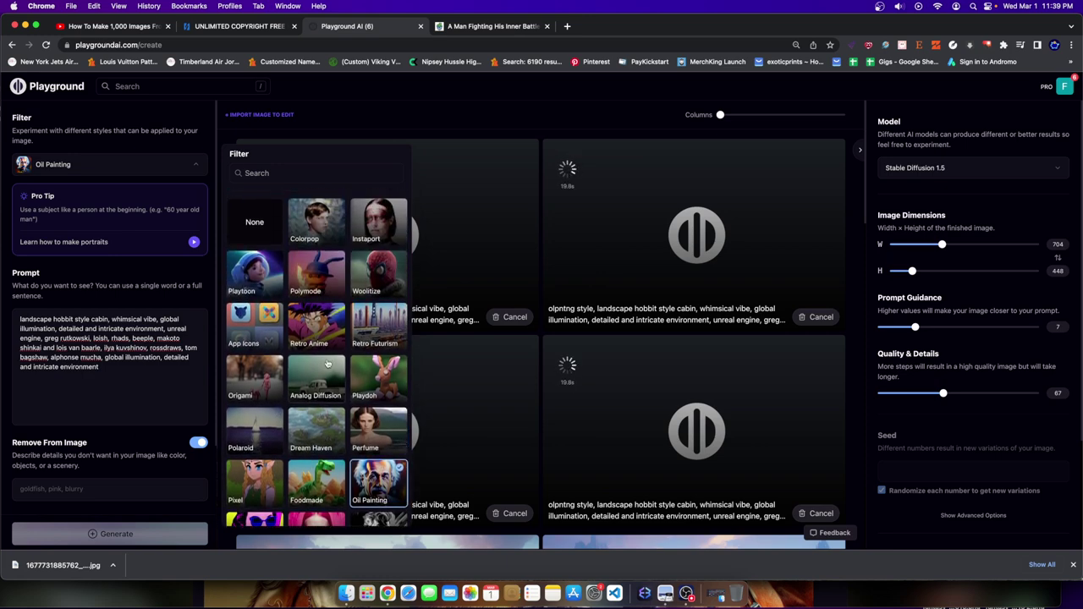
{"action": "scroll", "coordinate": [327, 363], "scroll_direction": "down", "scroll_amount": 8}
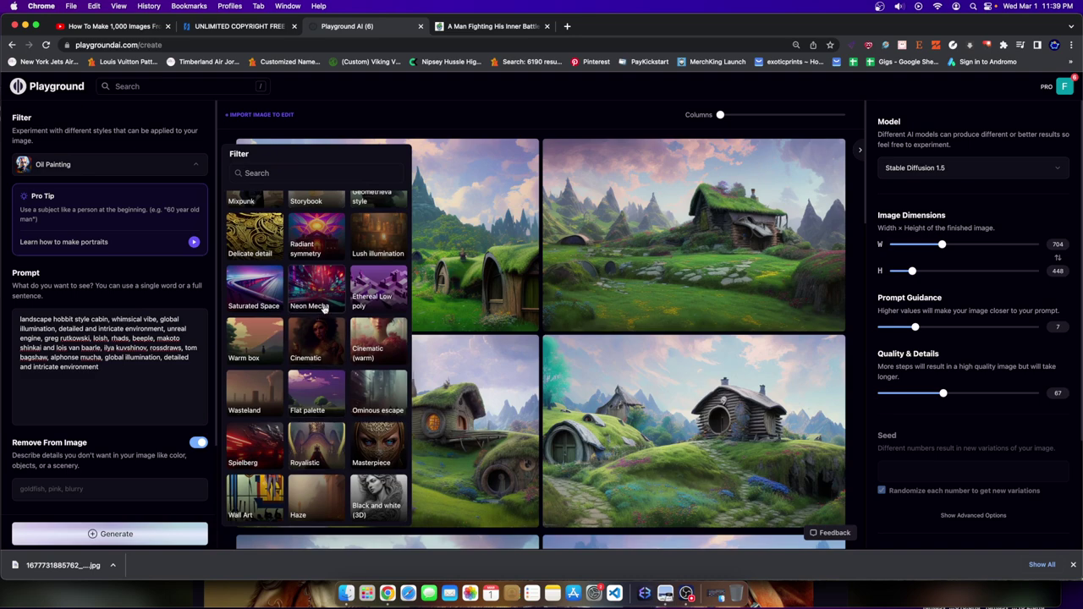
{"action": "left_click", "coordinate": [315, 303]}
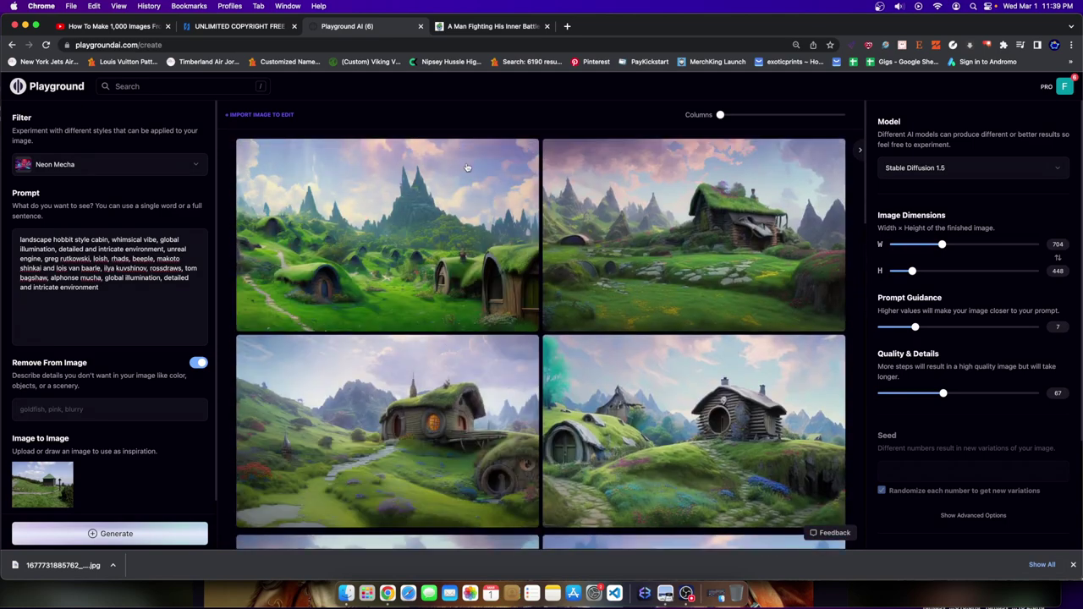
Open the downloaded hut .jpg in Preview, close the waterfall image, and reposition the window
{"action": "scroll", "coordinate": [387, 431], "scroll_direction": "down", "scroll_amount": 1}
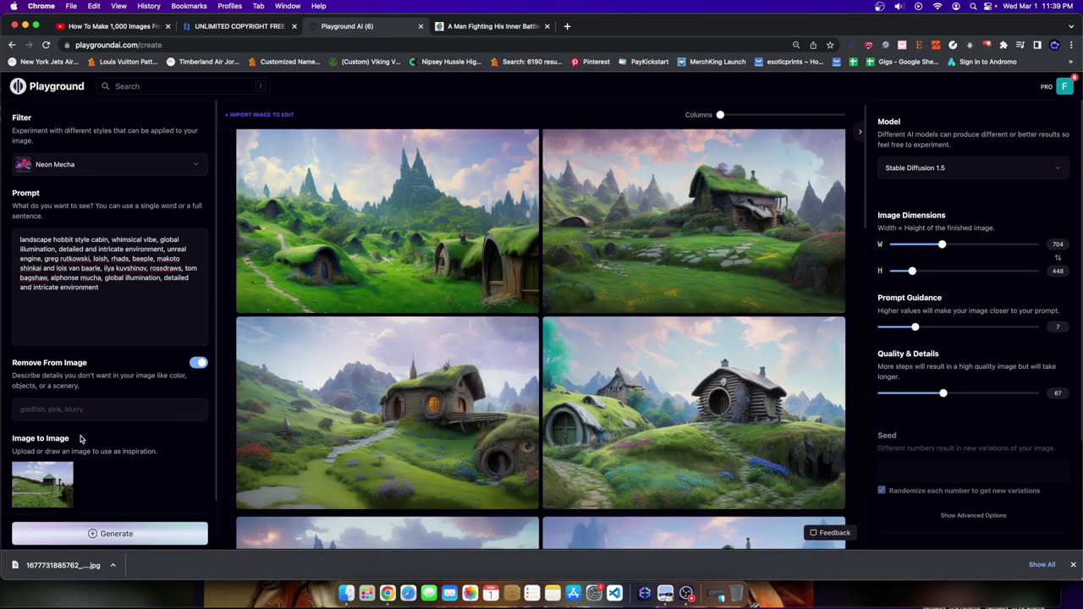
{"action": "scroll", "coordinate": [81, 438], "scroll_direction": "down", "scroll_amount": 3}
{"action": "left_click", "coordinate": [110, 576]}
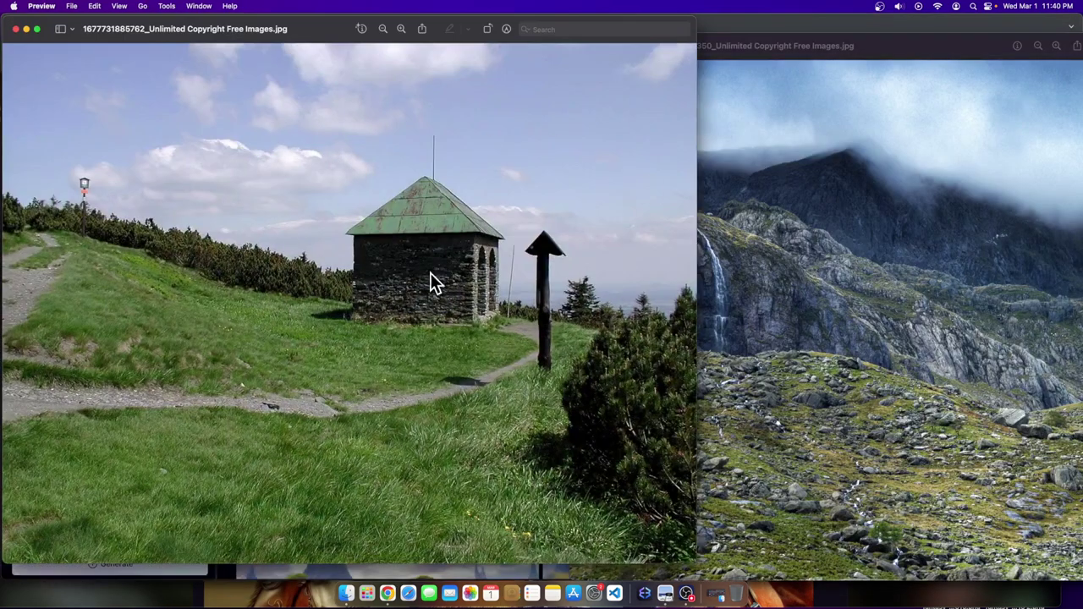
{"action": "left_click", "coordinate": [659, 85]}
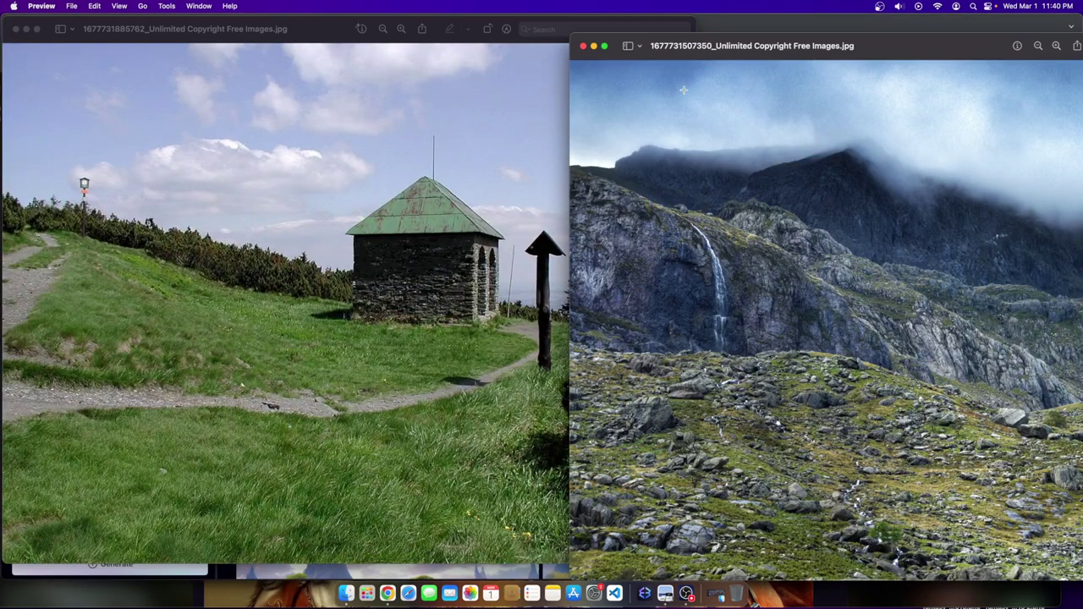
{"action": "left_click", "coordinate": [583, 45]}
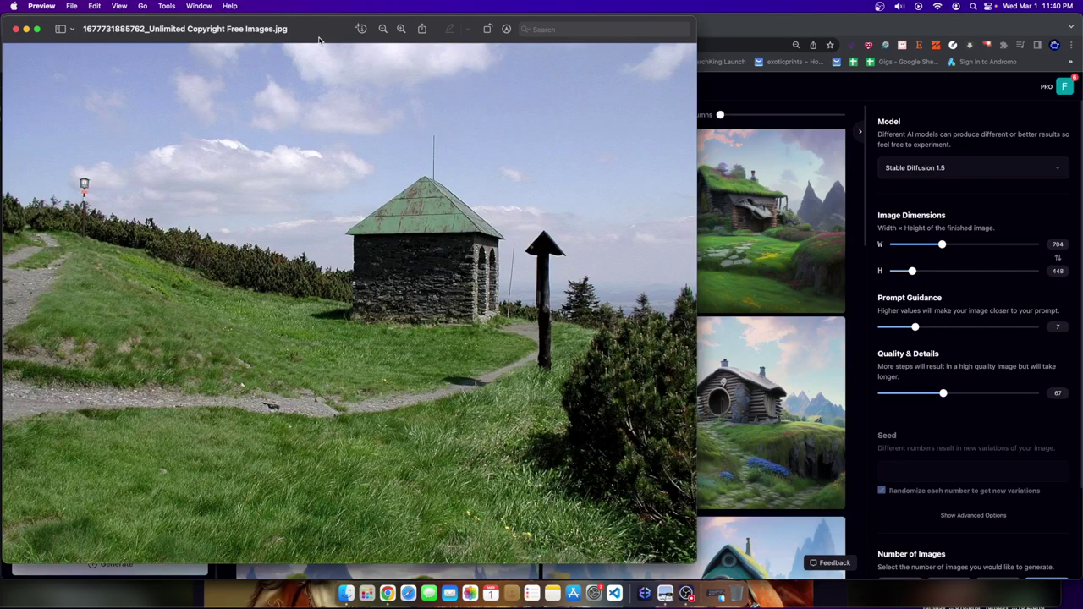
{"action": "left_click_drag", "start_coordinate": [288, 23], "coordinate": [762, 90]}
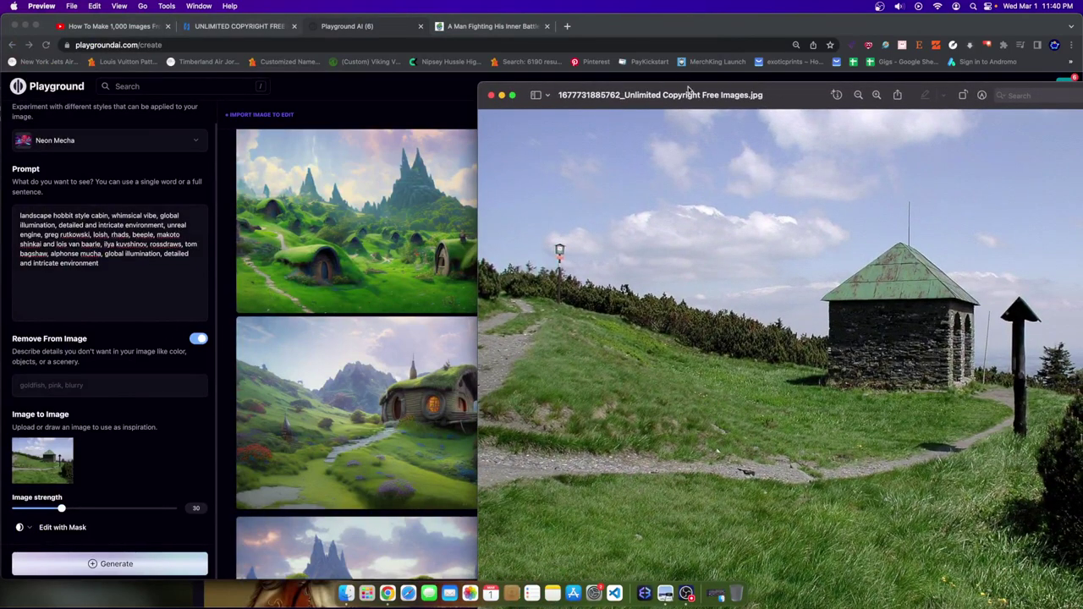
{"action": "left_click_drag", "start_coordinate": [690, 94], "coordinate": [404, 69]}
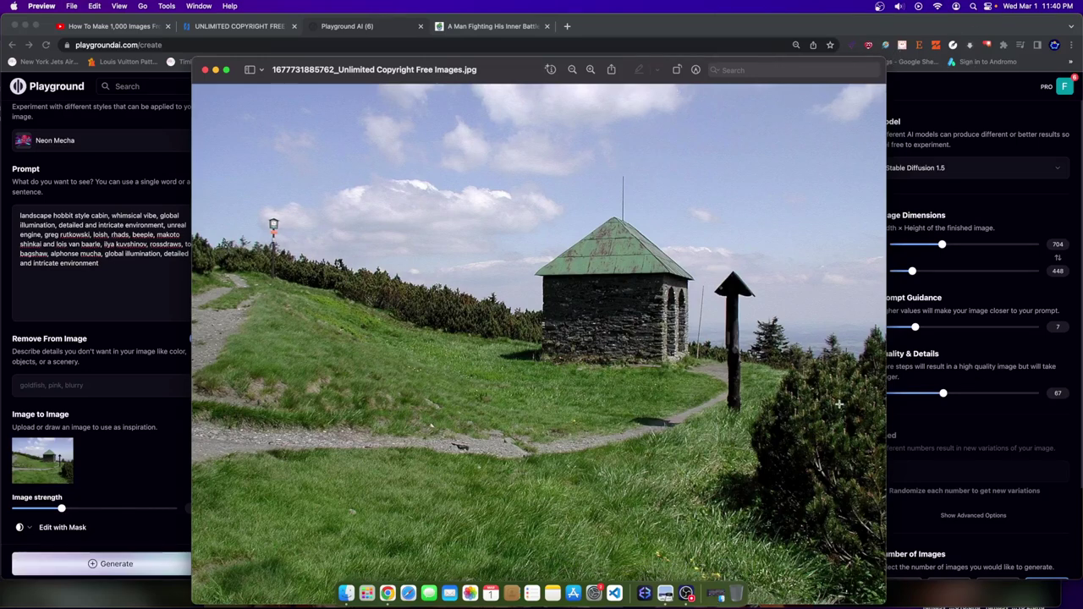
Look over the Bots N Apps product list, then return to the Playground AI tab
{"action": "left_click", "coordinate": [217, 23]}
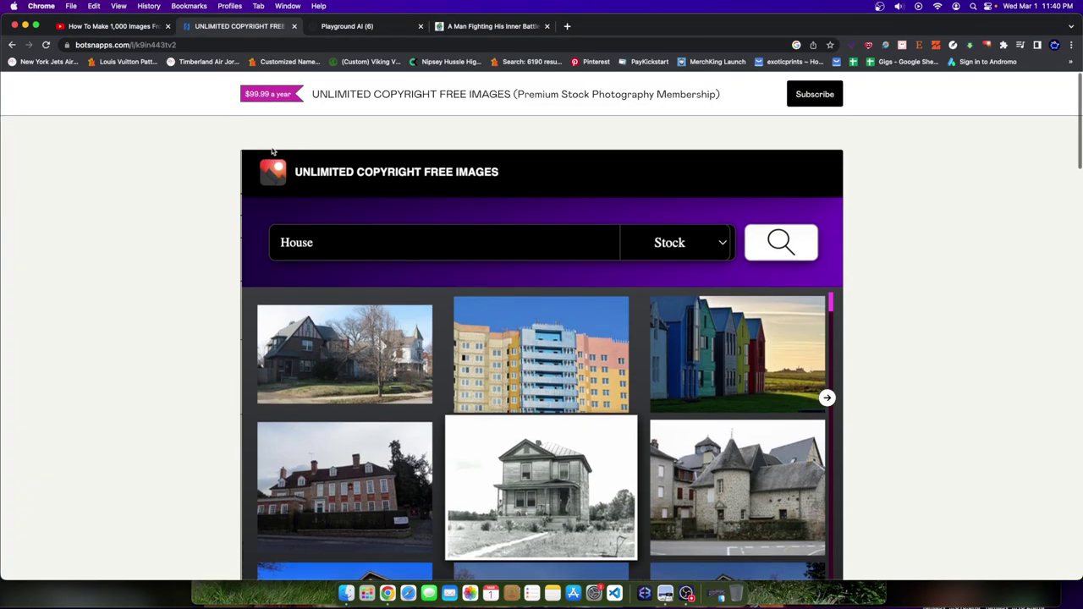
{"action": "left_click", "coordinate": [12, 45]}
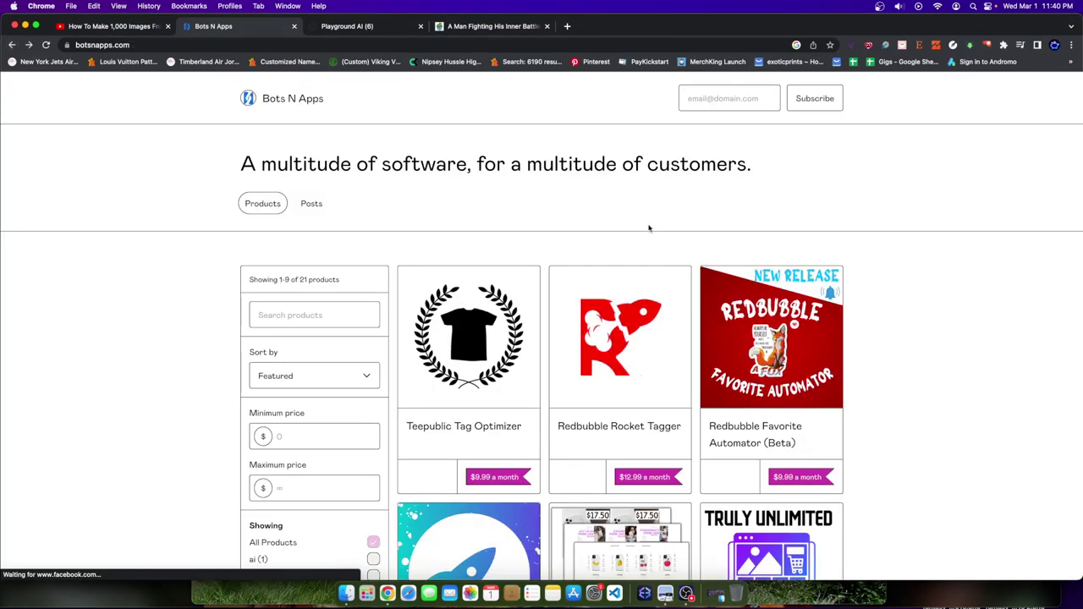
{"action": "scroll", "coordinate": [592, 254], "scroll_direction": "down", "scroll_amount": 5}
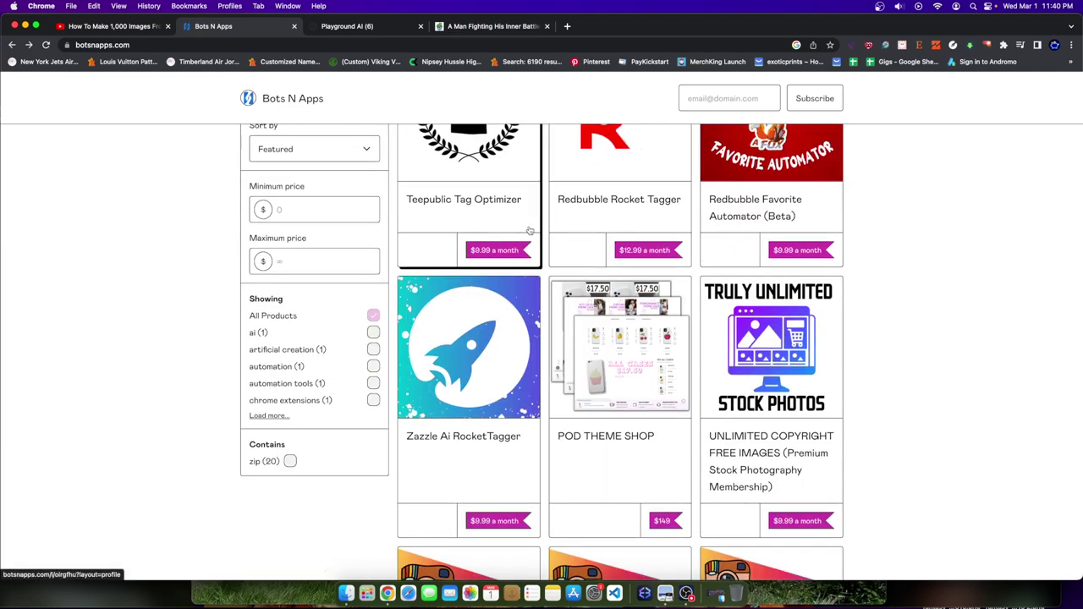
{"action": "scroll", "coordinate": [528, 230], "scroll_direction": "up", "scroll_amount": 5}
{"action": "scroll", "coordinate": [698, 251], "scroll_direction": "down", "scroll_amount": 10}
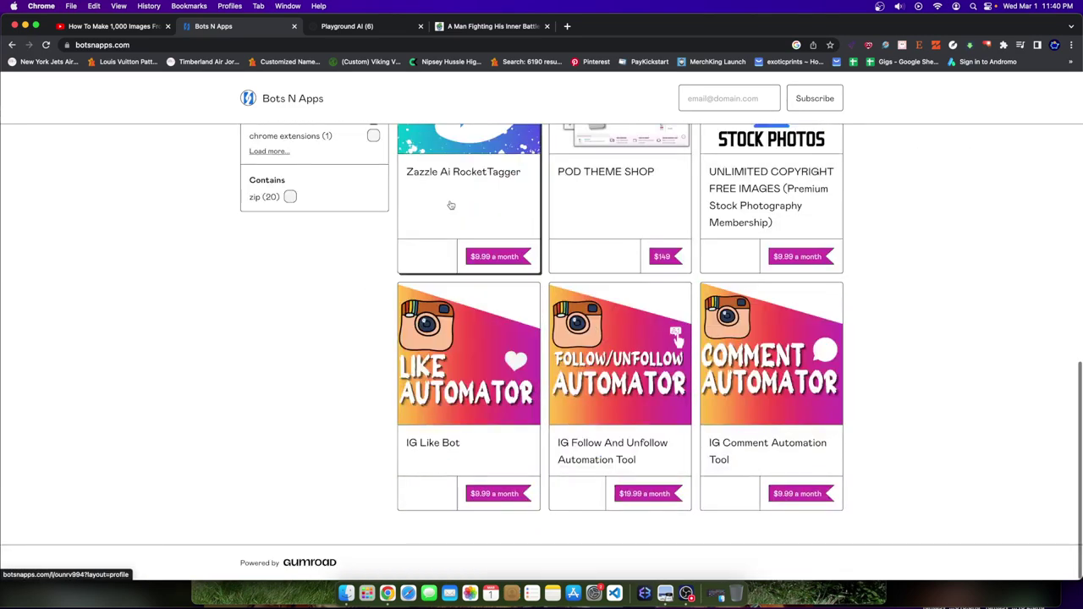
{"action": "scroll", "coordinate": [697, 250], "scroll_direction": "down", "scroll_amount": 6}
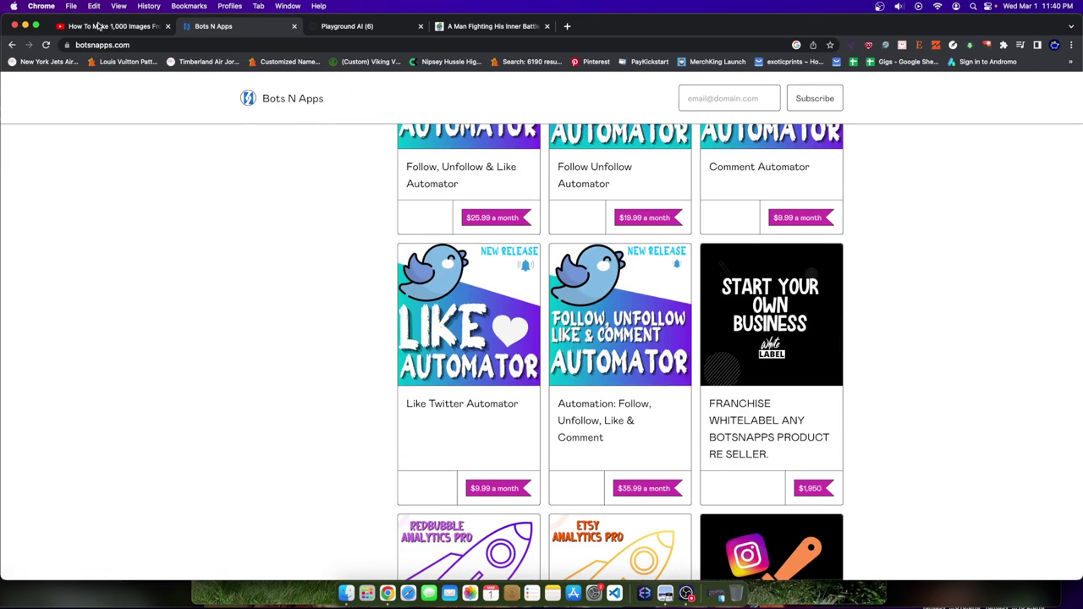
{"action": "left_click", "coordinate": [343, 26]}
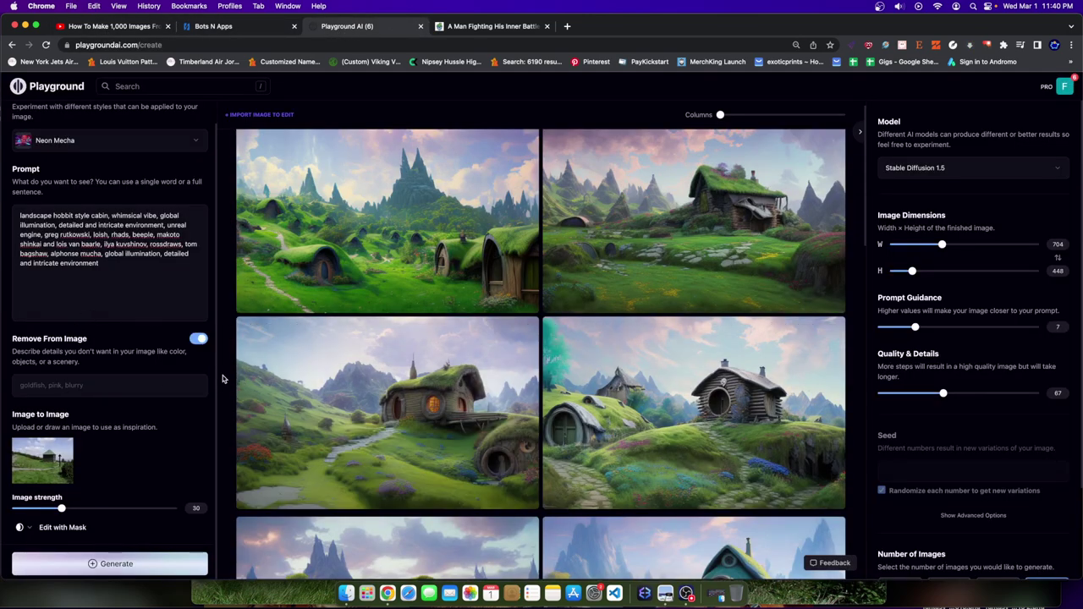
Generate four new hobbit-cabin landscapes at 704×448, quality 67, with Neon Mecha style
{"action": "scroll", "coordinate": [245, 373], "scroll_direction": "up", "scroll_amount": 1}
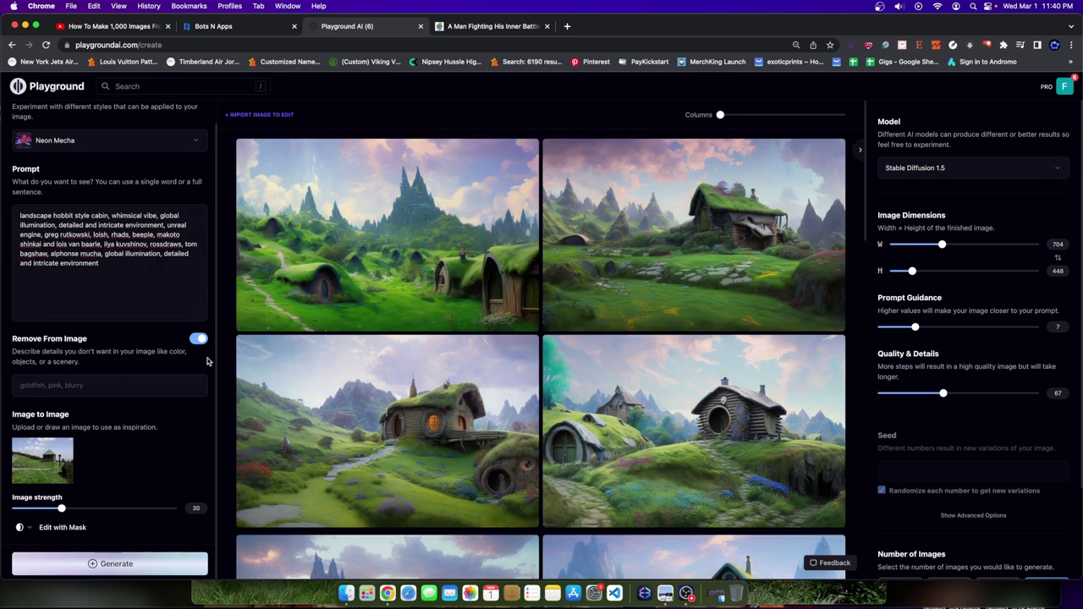
{"action": "mouse_move", "coordinate": [449, 390]}
{"action": "mouse_move", "coordinate": [328, 390]}
{"action": "left_click", "coordinate": [106, 564]}
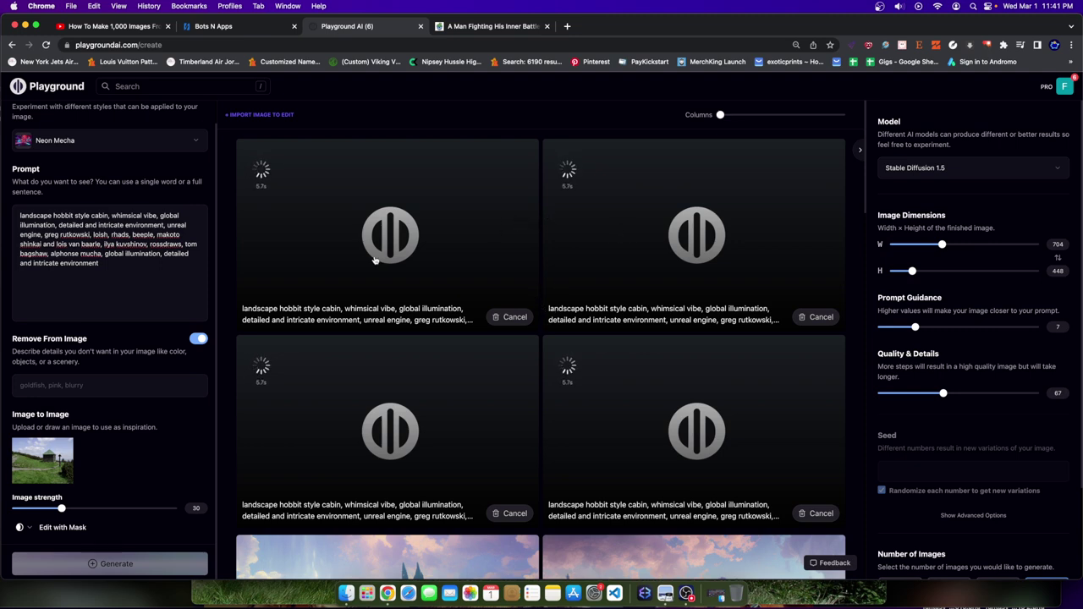
{"action": "scroll", "coordinate": [530, 329], "scroll_direction": "down", "scroll_amount": 3}
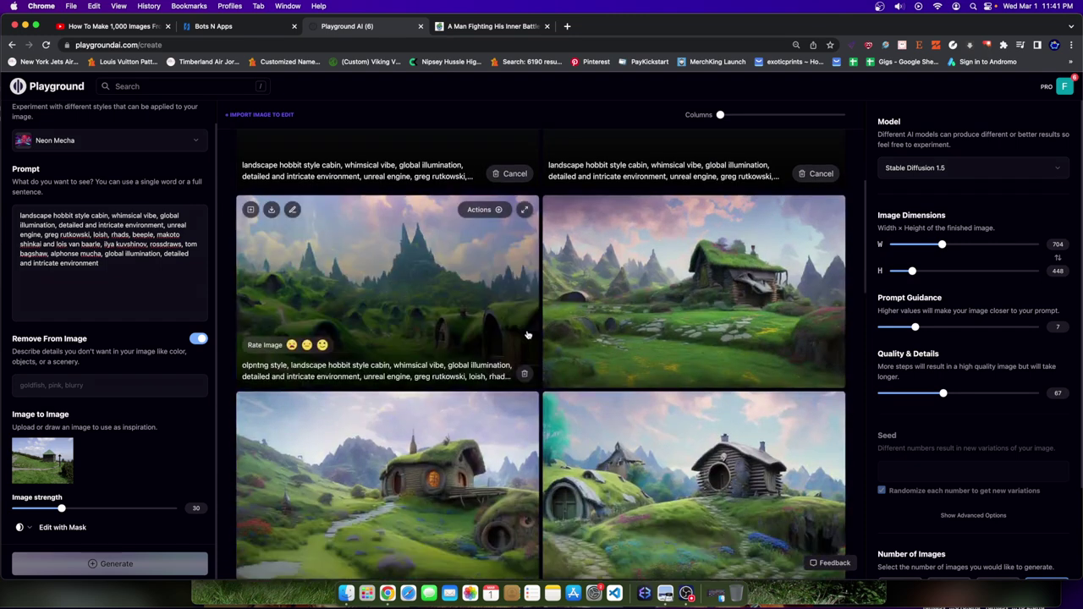
{"action": "scroll", "coordinate": [384, 342], "scroll_direction": "up", "scroll_amount": 3}
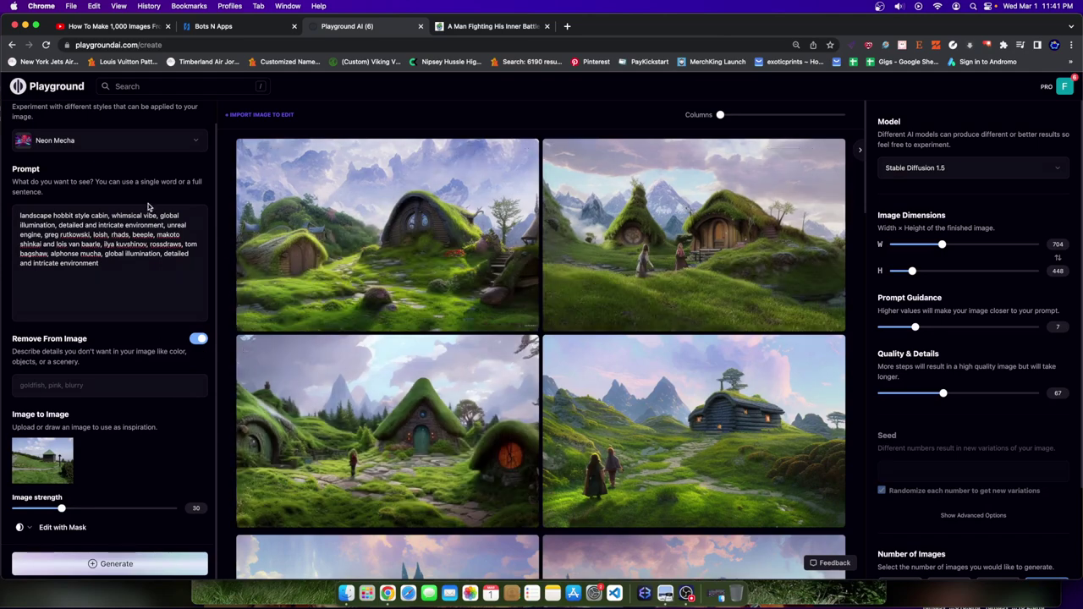
{"action": "left_click", "coordinate": [124, 141]}
{"action": "scroll", "coordinate": [313, 339], "scroll_direction": "down", "scroll_amount": 8}
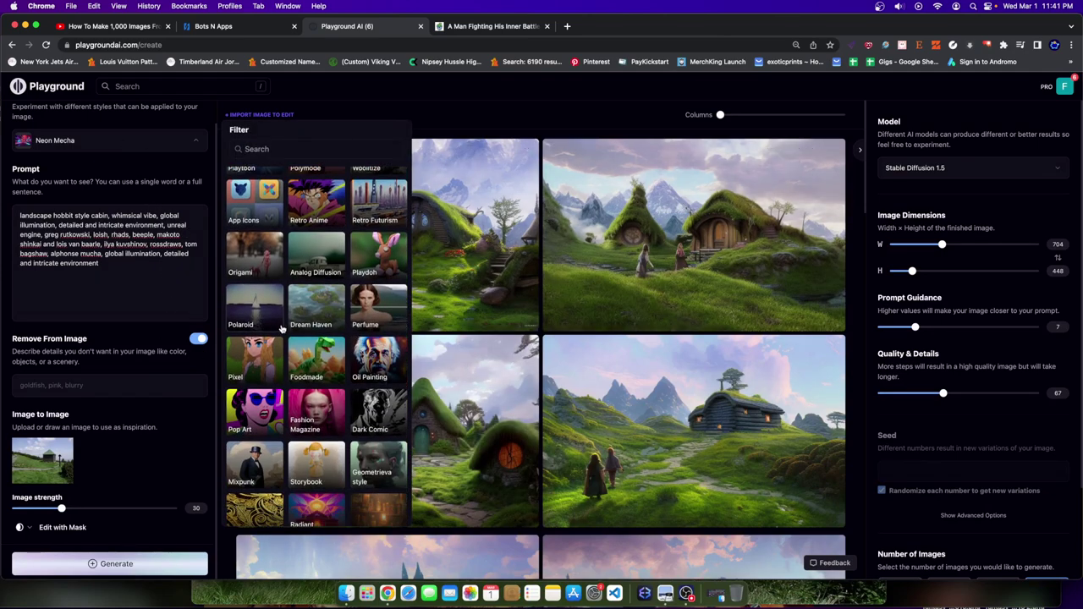
{"action": "left_click", "coordinate": [144, 26]}
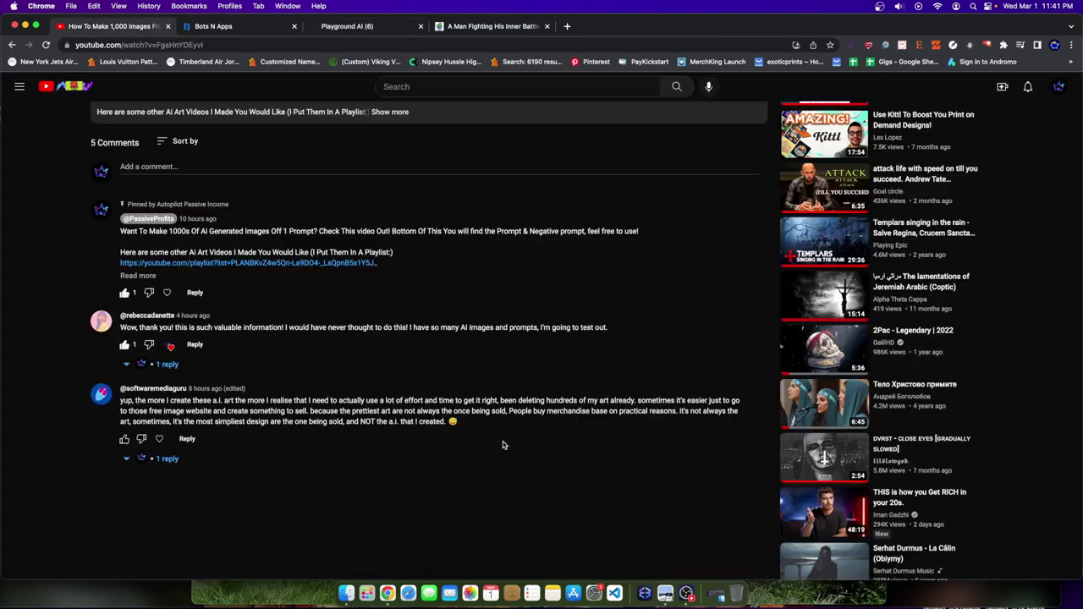
{"action": "scroll", "coordinate": [312, 240], "scroll_direction": "up", "scroll_amount": 6}
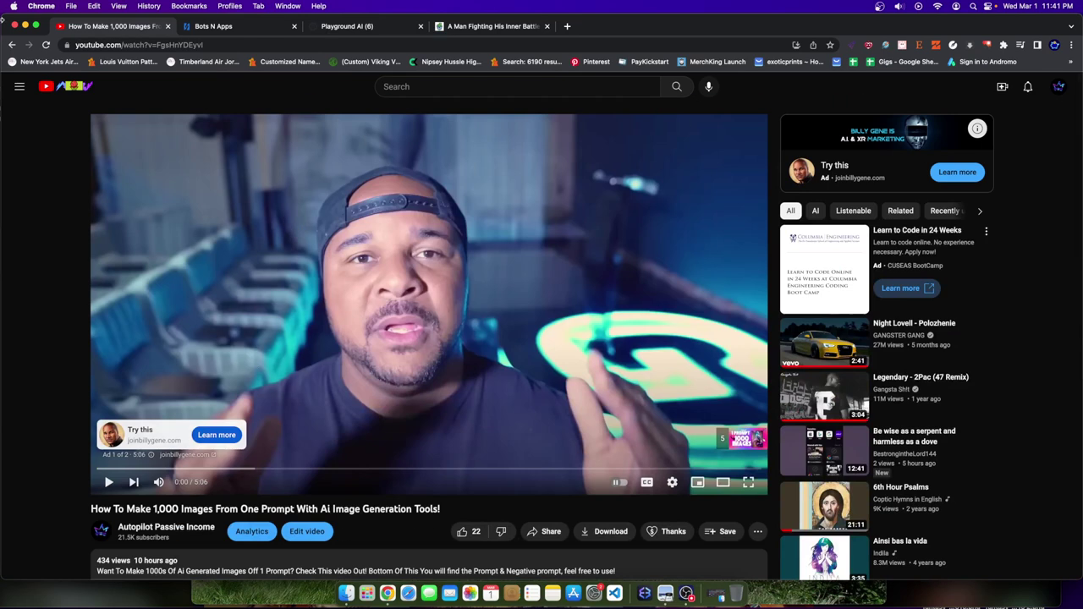
{"action": "left_click", "coordinate": [159, 482]}
{"action": "left_click", "coordinate": [108, 482]}
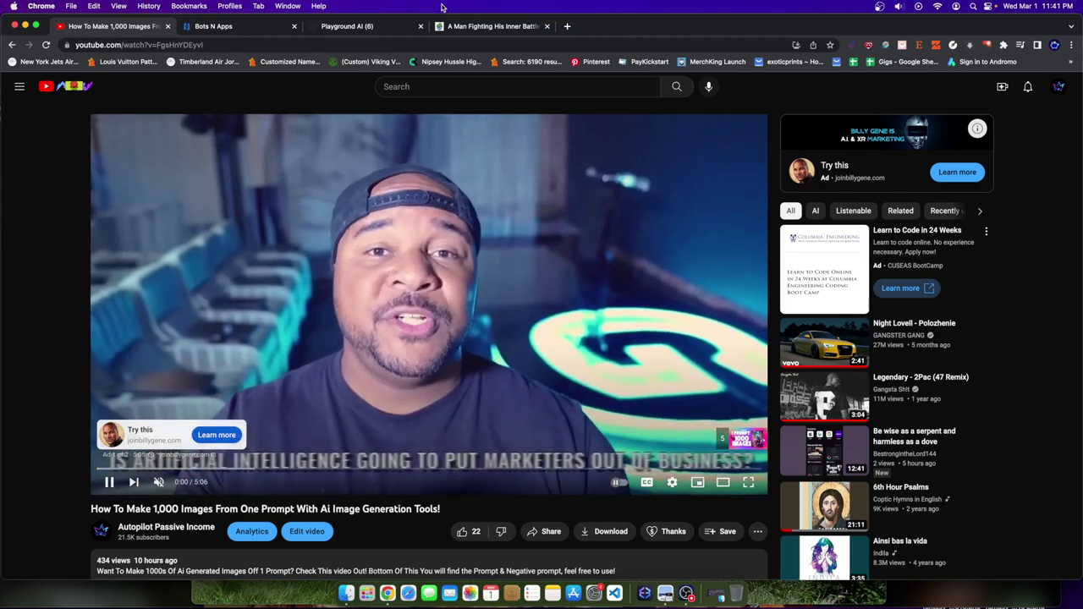
{"action": "left_click", "coordinate": [365, 28]}
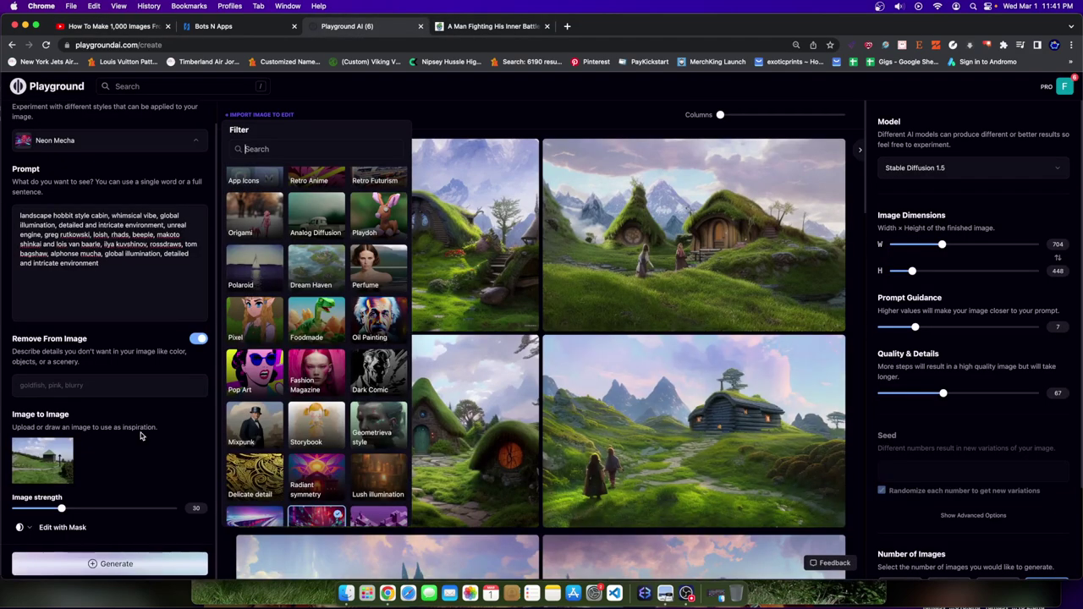
Generate another batch and upscale the two-figure log-cabin image by 4x
{"action": "left_click", "coordinate": [106, 563]}
{"action": "scroll", "coordinate": [593, 280], "scroll_direction": "down", "scroll_amount": 5}
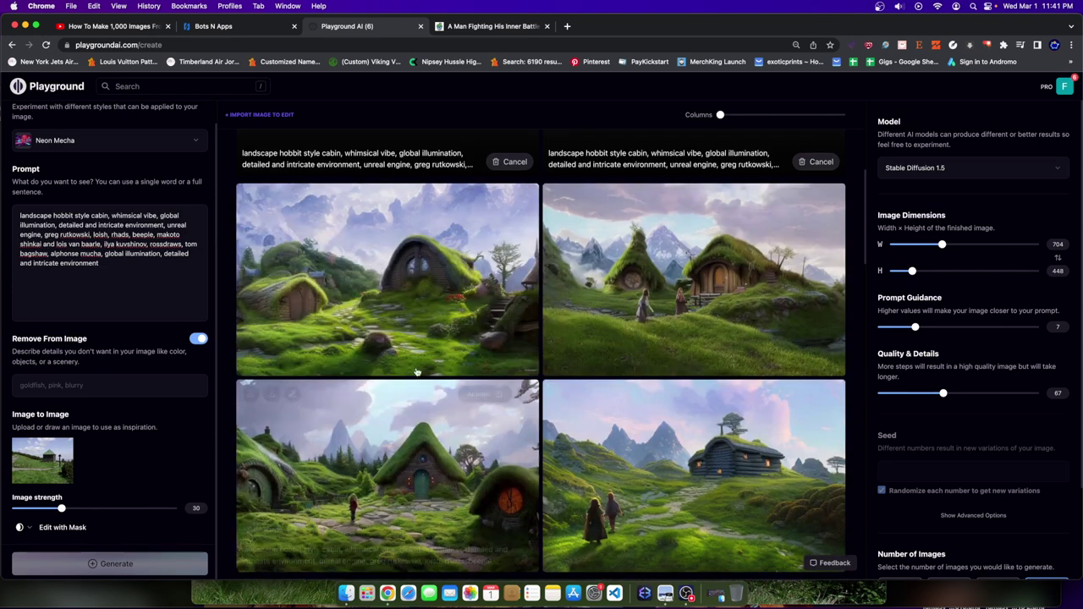
{"action": "mouse_move", "coordinate": [801, 413]}
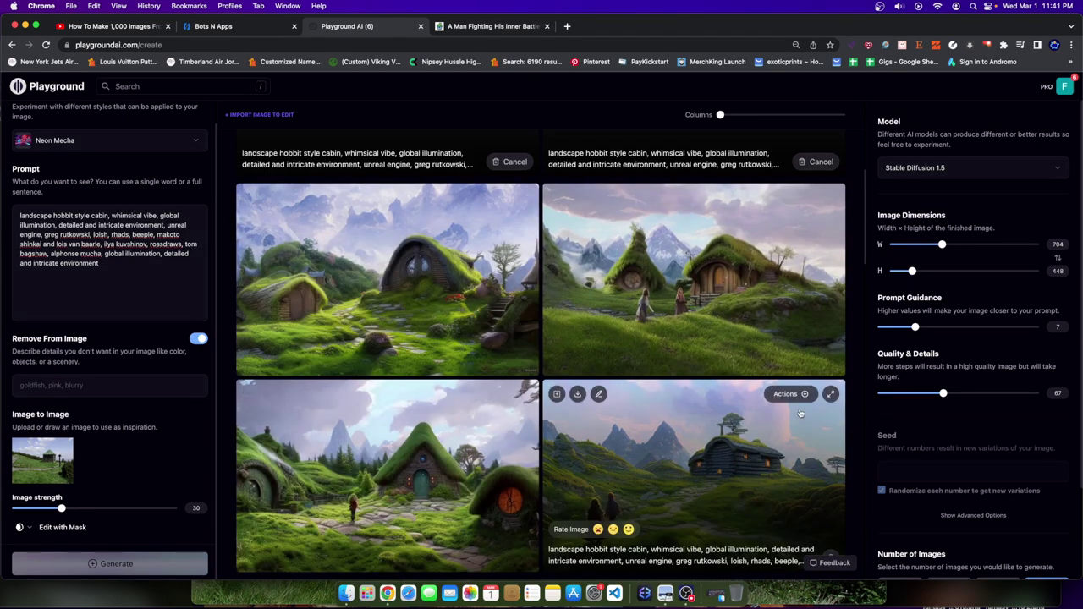
{"action": "left_click", "coordinate": [803, 395]}
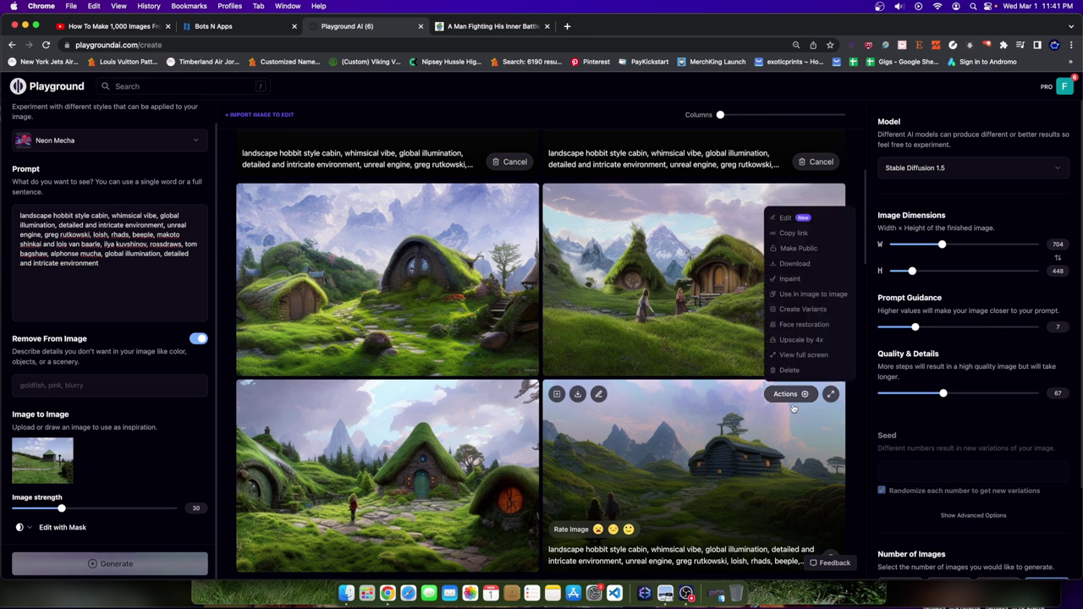
{"action": "left_click", "coordinate": [793, 349]}
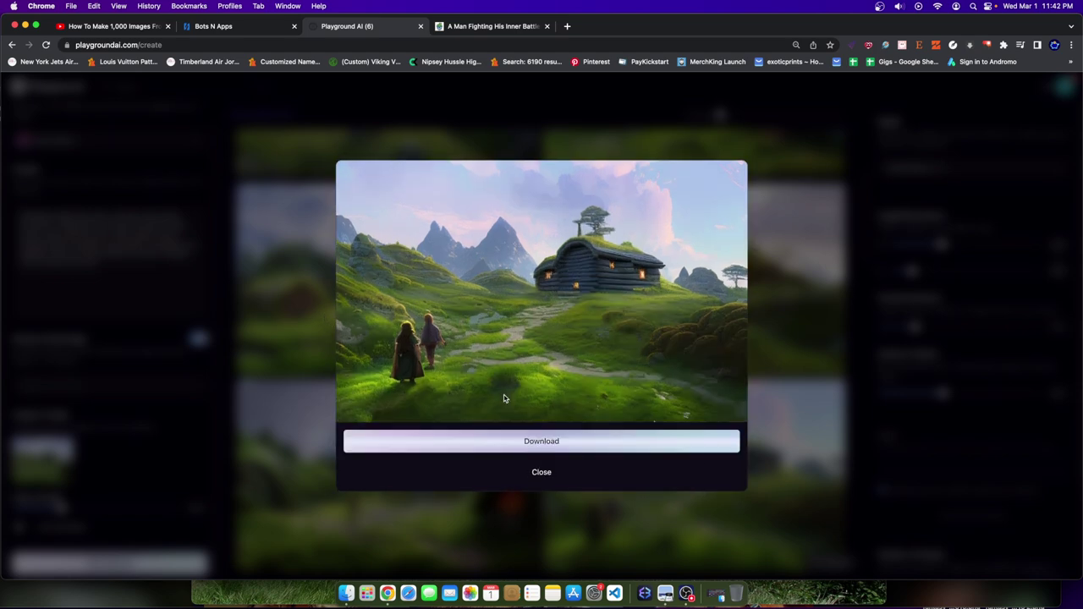
Download the upscaled log-cabin image as a PNG, view it, then open the Downloads folder
{"action": "left_click", "coordinate": [565, 449]}
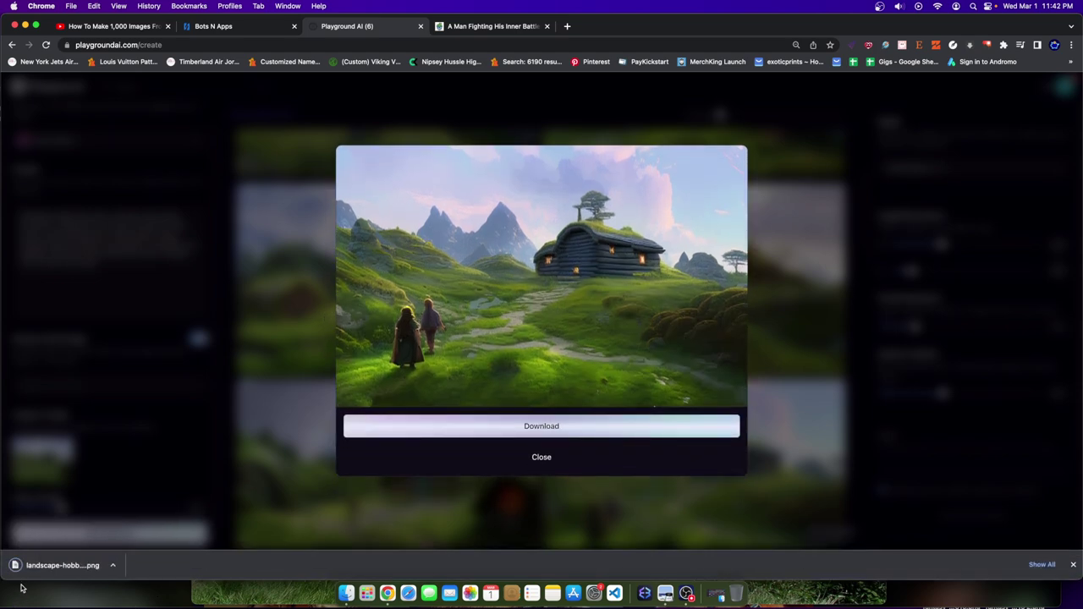
{"action": "left_click", "coordinate": [44, 571]}
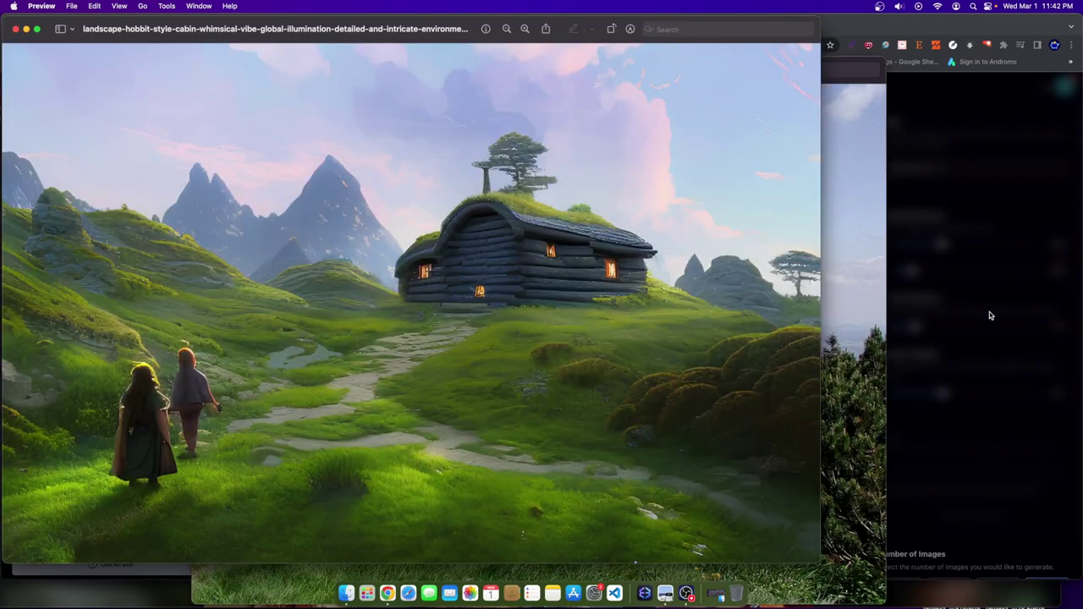
{"action": "left_click", "coordinate": [973, 254]}
{"action": "left_click", "coordinate": [858, 449]}
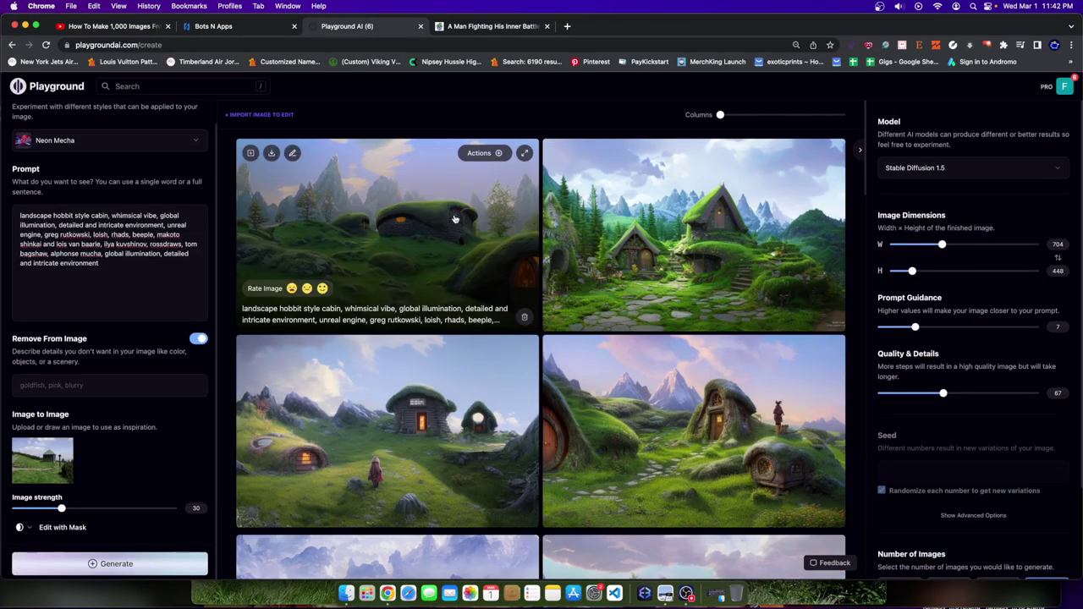
{"action": "left_click", "coordinate": [347, 593]}
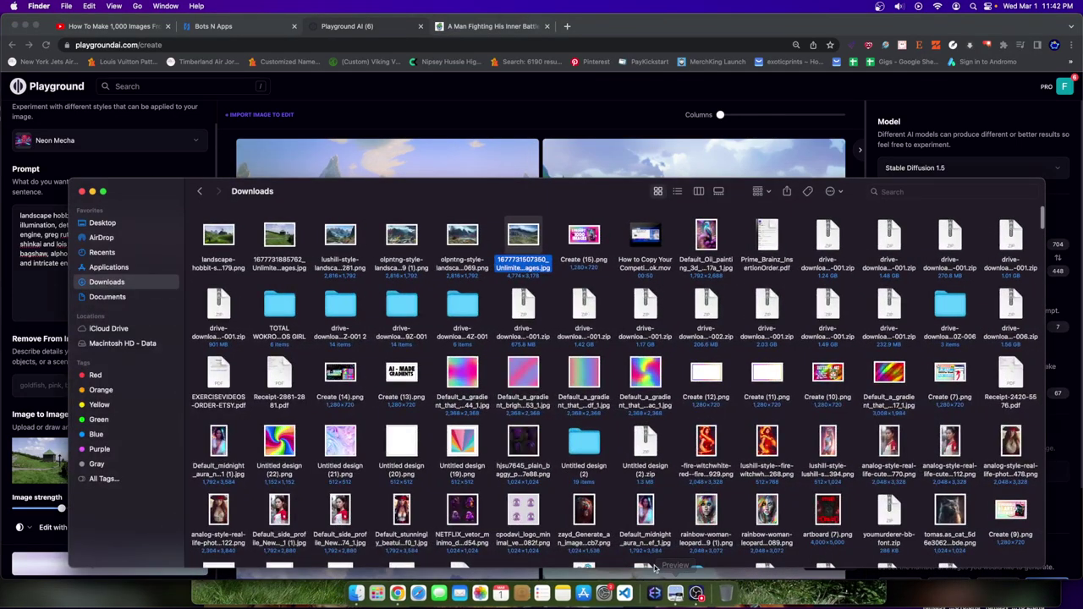
Close the rocky river image in Preview and look through the two grizzly bear images
{"action": "left_click", "coordinate": [675, 593]}
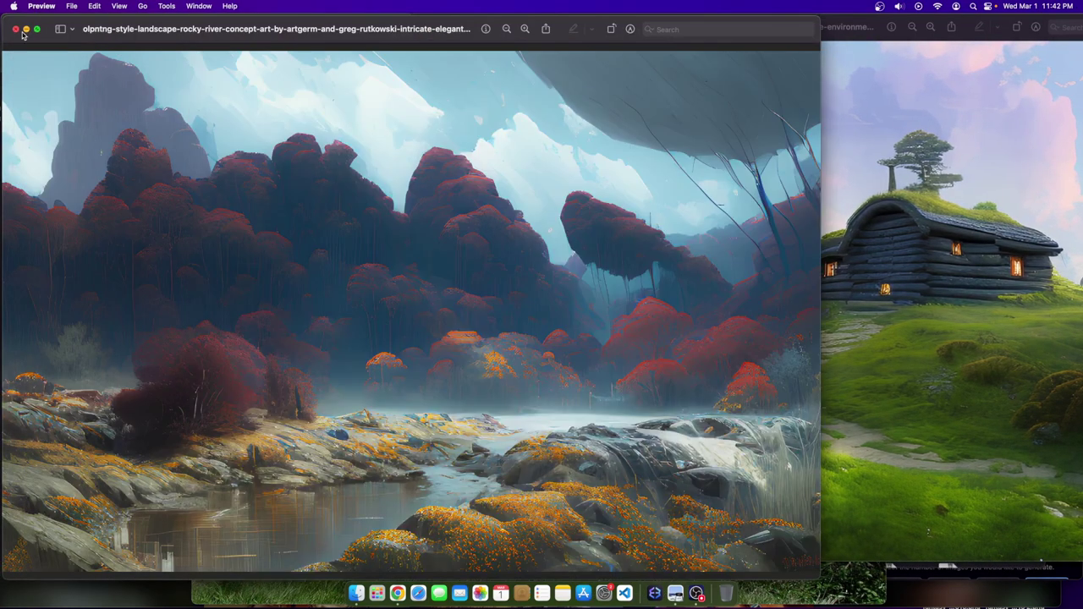
{"action": "left_click", "coordinate": [16, 29]}
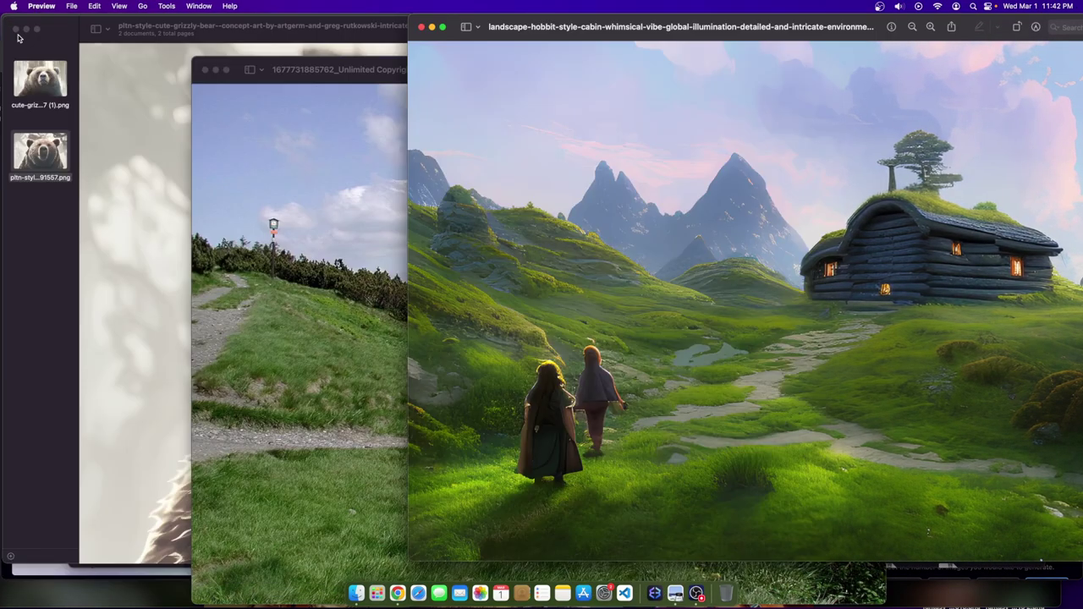
{"action": "left_click", "coordinate": [75, 139]}
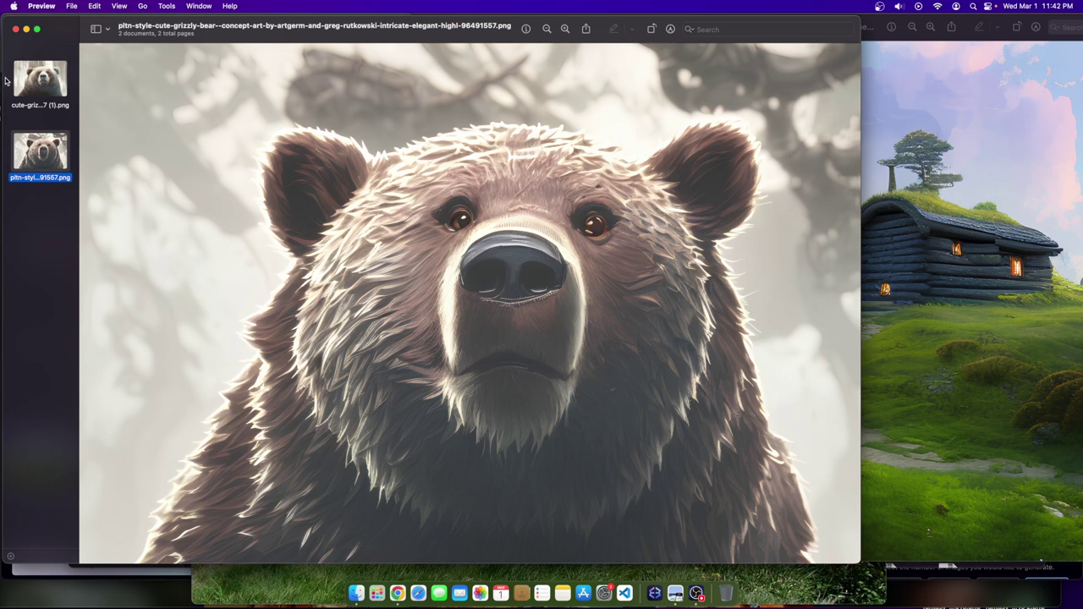
{"action": "left_click", "coordinate": [57, 87]}
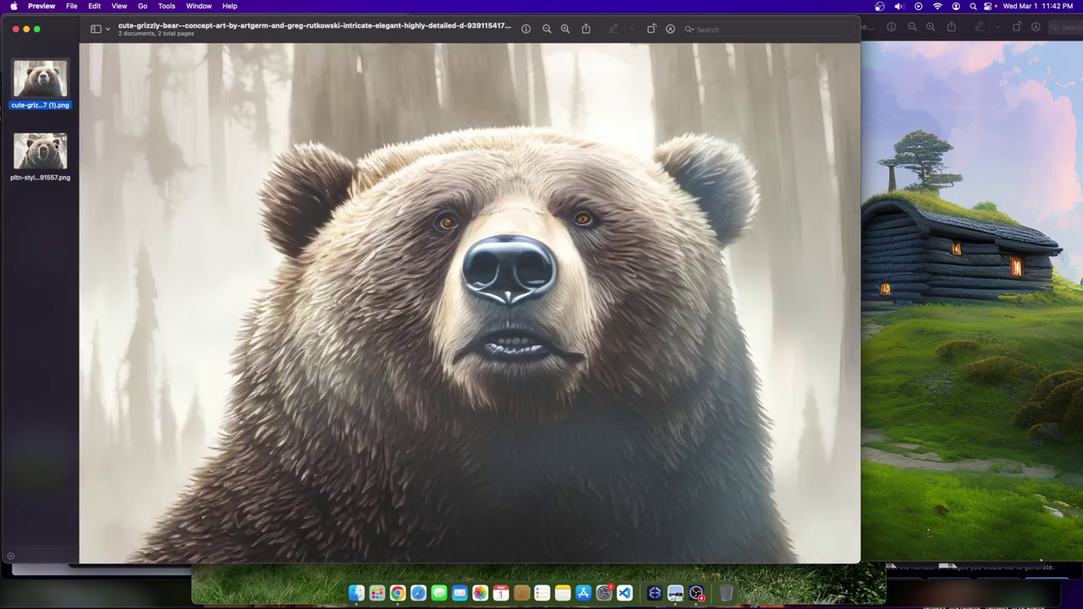
{"action": "left_click", "coordinate": [40, 152]}
Close the hobbit-cabin landscape and grizzly bear windows, then go back to the Playground AI results
{"action": "left_click", "coordinate": [941, 206]}
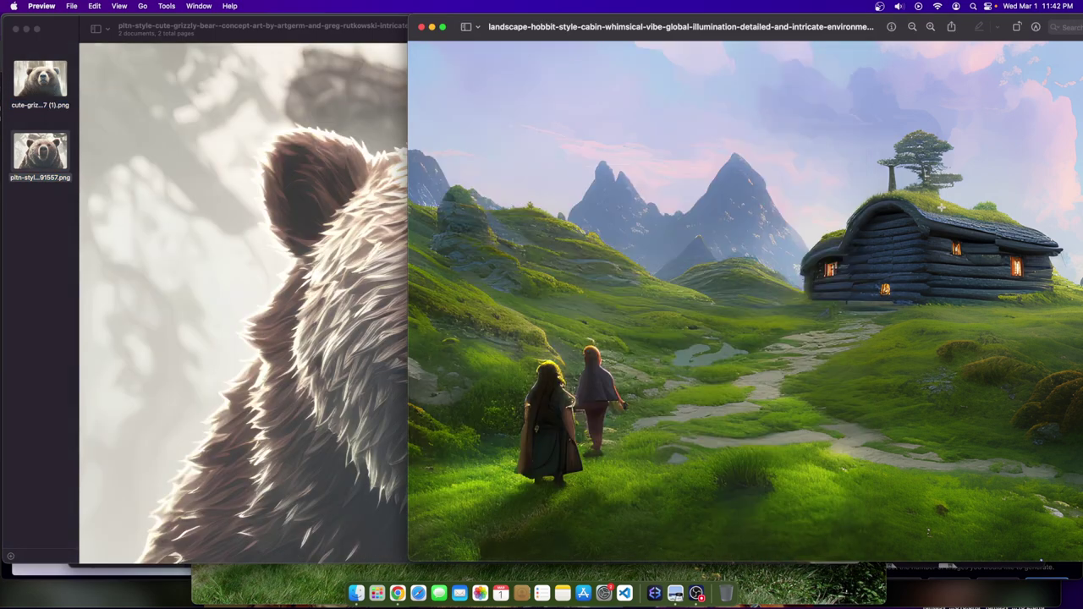
{"action": "left_click", "coordinate": [420, 28]}
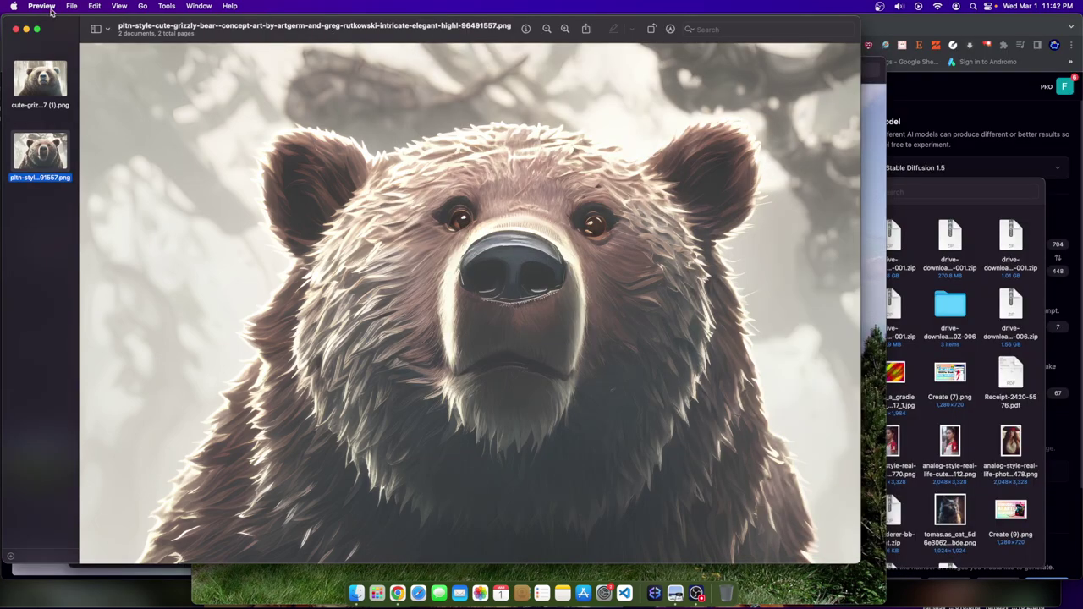
{"action": "left_click", "coordinate": [16, 29]}
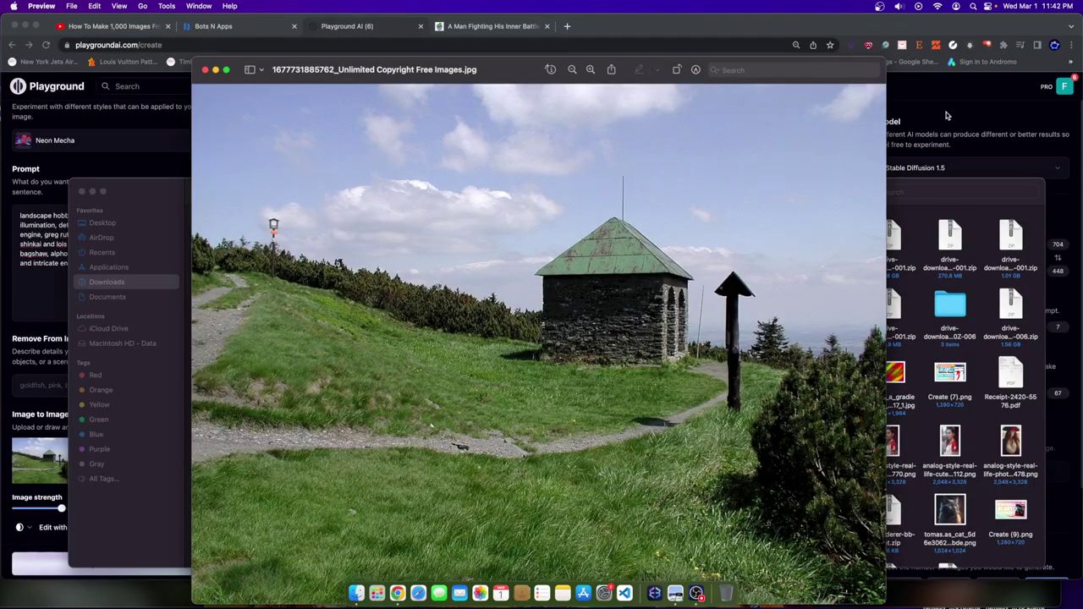
{"action": "left_click", "coordinate": [997, 159]}
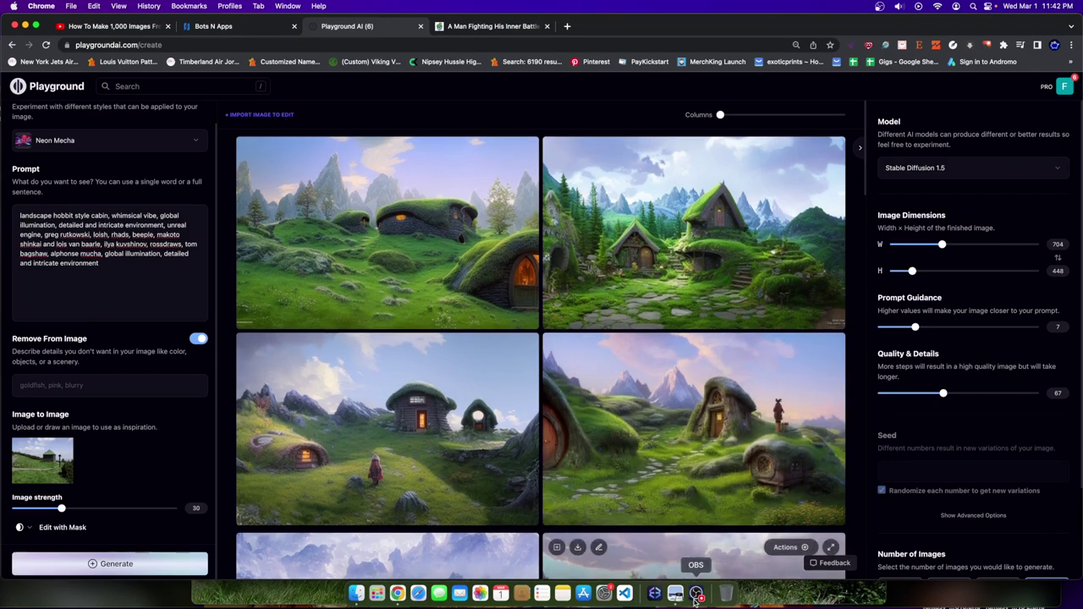